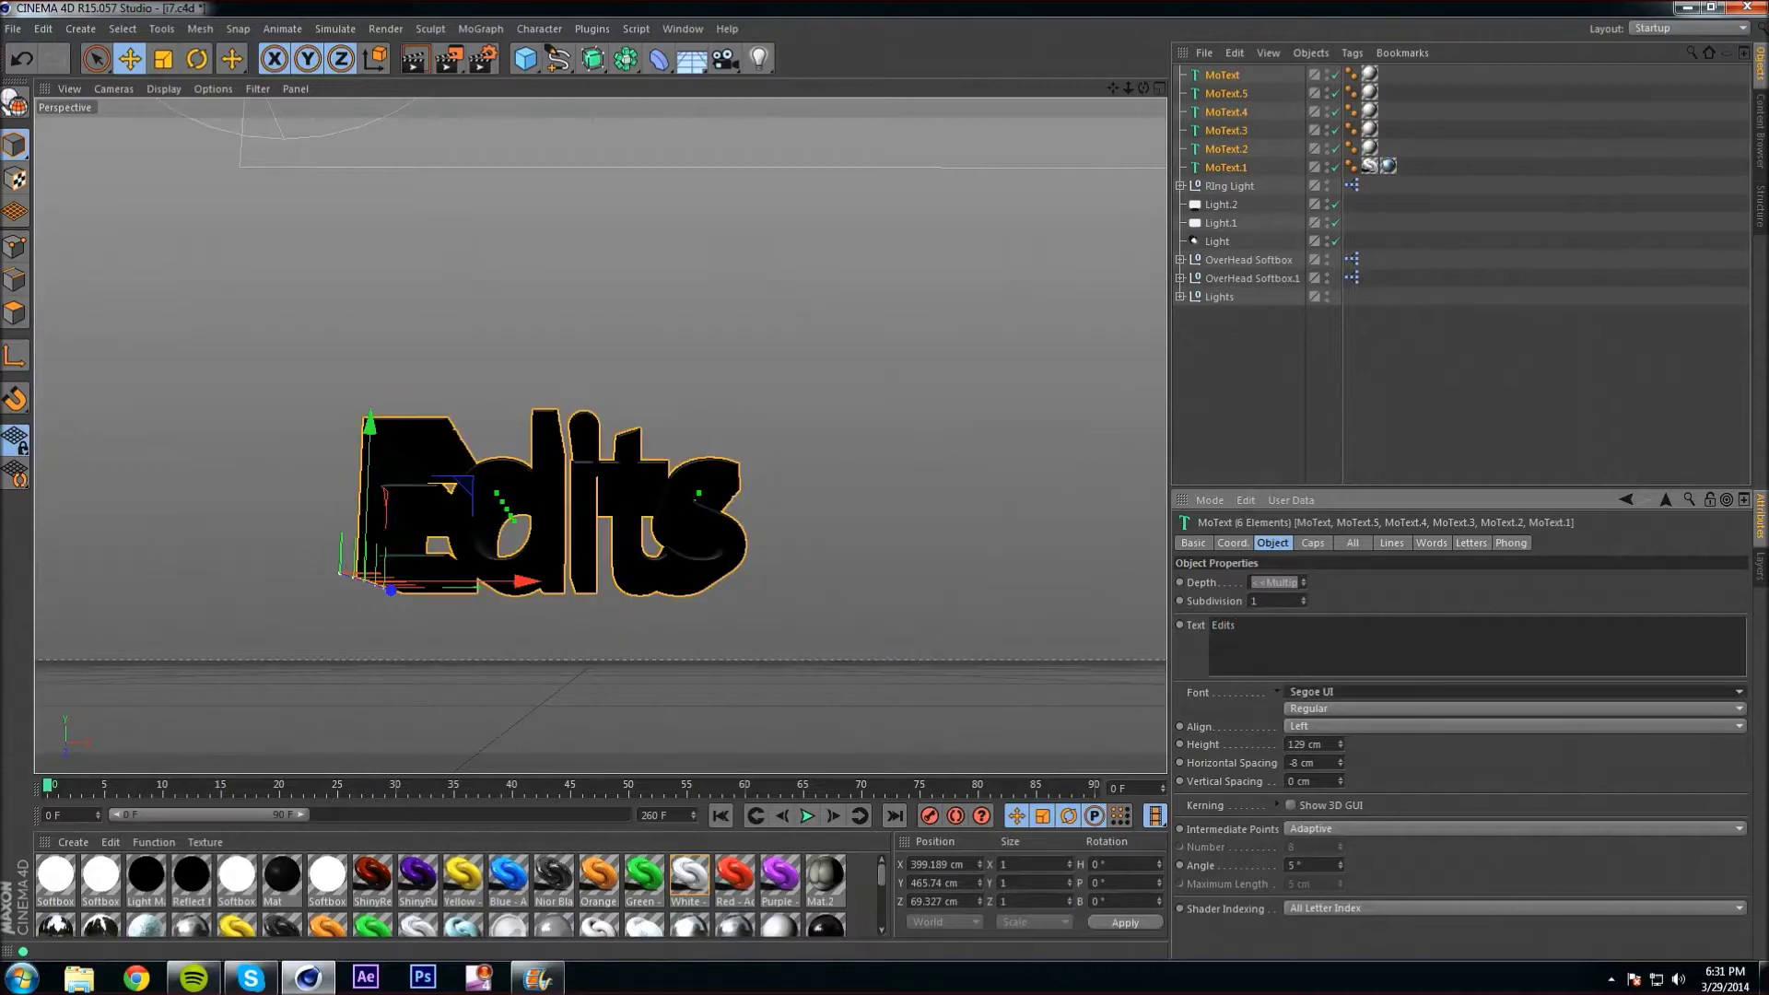
Try the Bladeline and Energon fonts on the six selected MoText objects, rendering the view to preview each.
{"action": "scroll", "coordinate": [1511, 553], "scroll_direction": "down", "scroll_amount": 10}
{"action": "left_click", "coordinate": [1382, 692]}
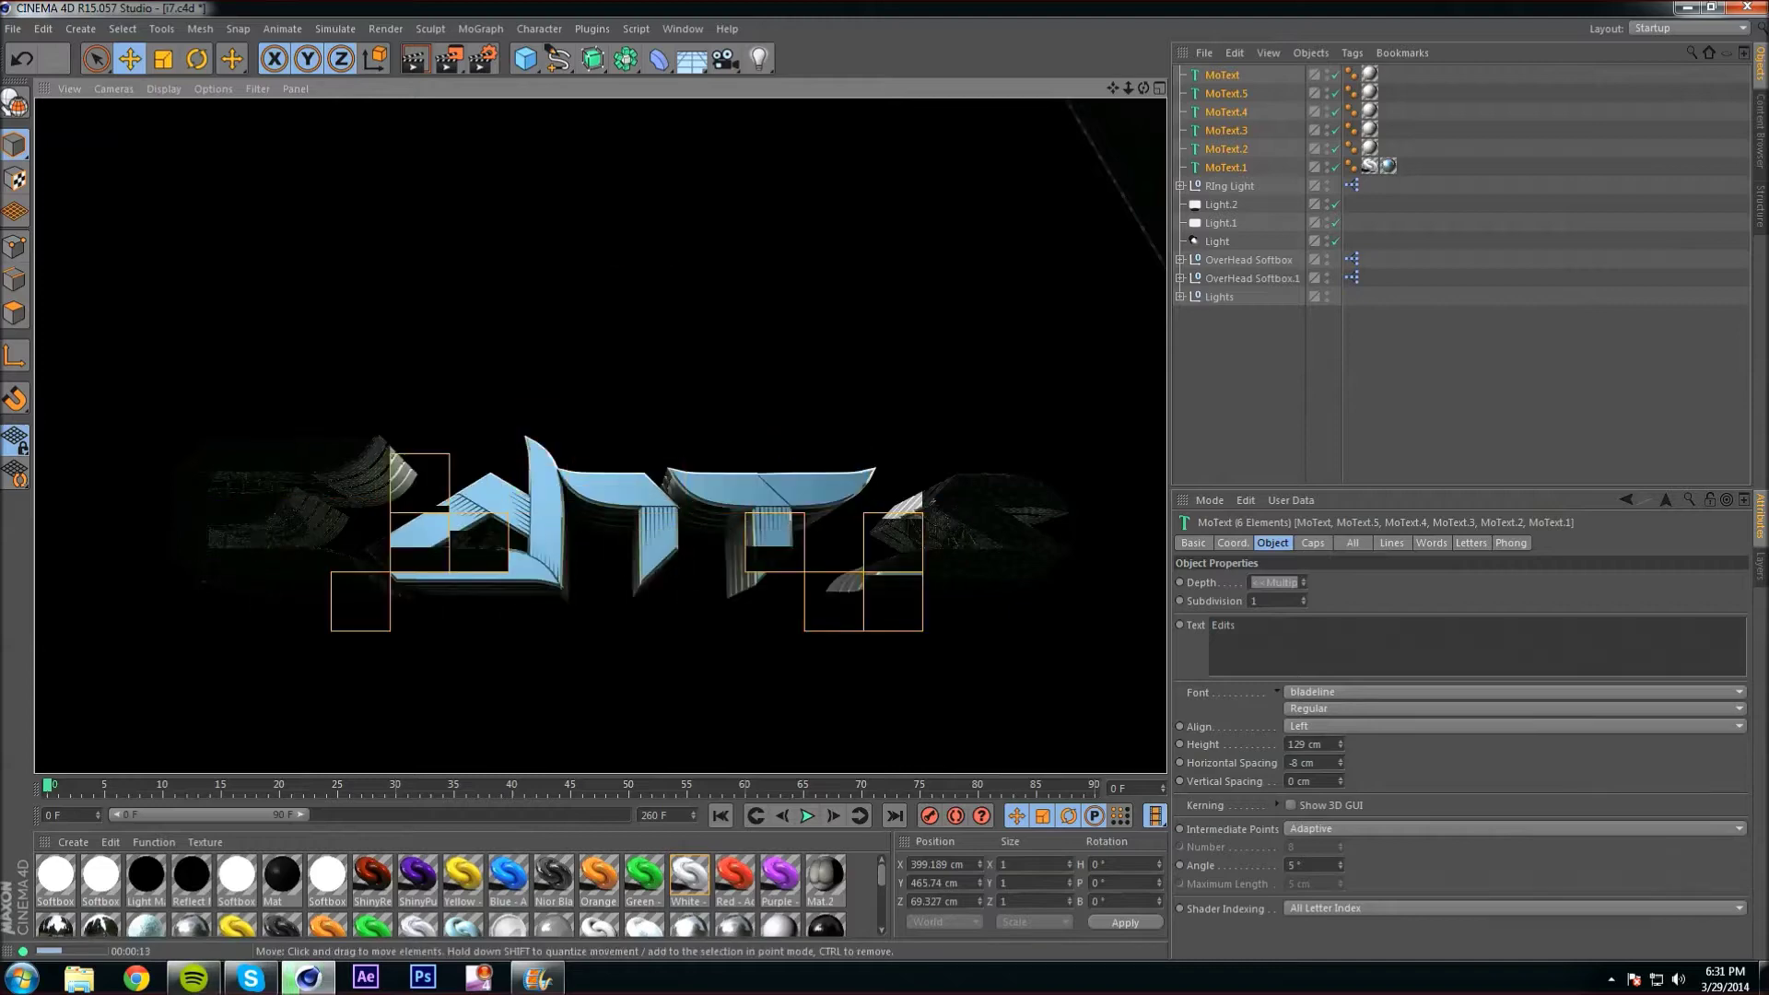
{"action": "left_click", "coordinate": [1511, 691]}
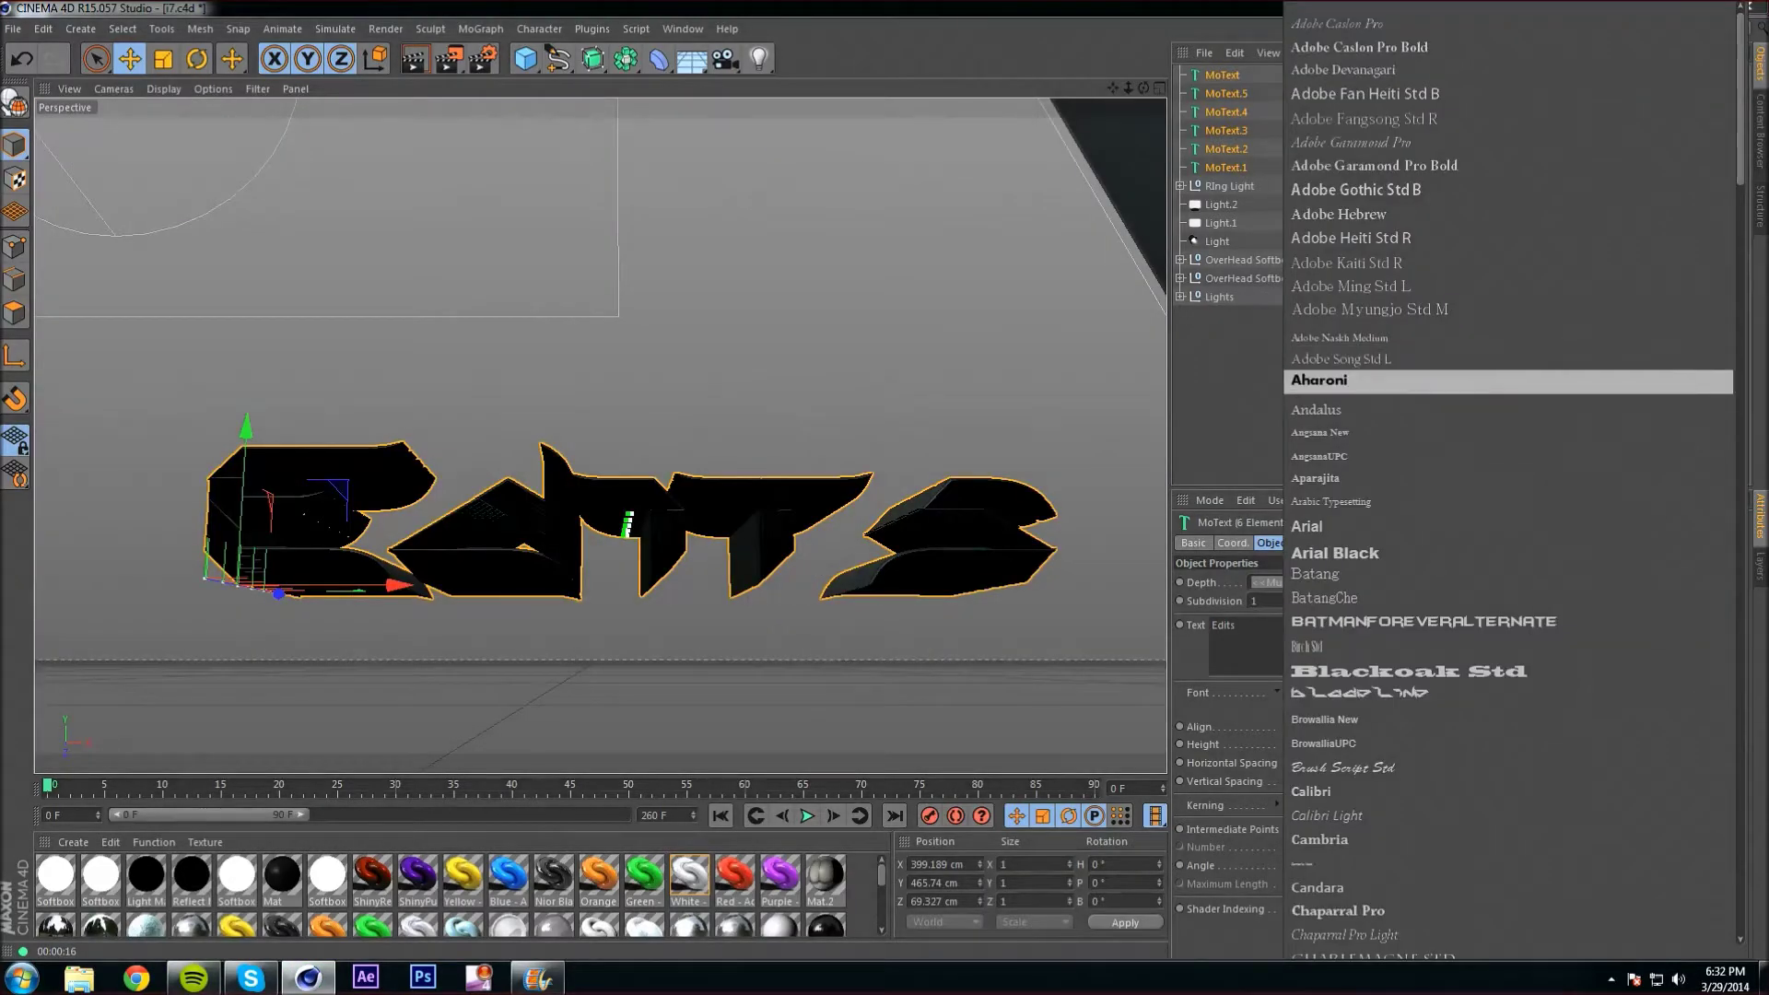
{"action": "left_click", "coordinate": [1373, 848]}
{"action": "scroll", "coordinate": [1512, 691], "scroll_direction": "down", "scroll_amount": 3}
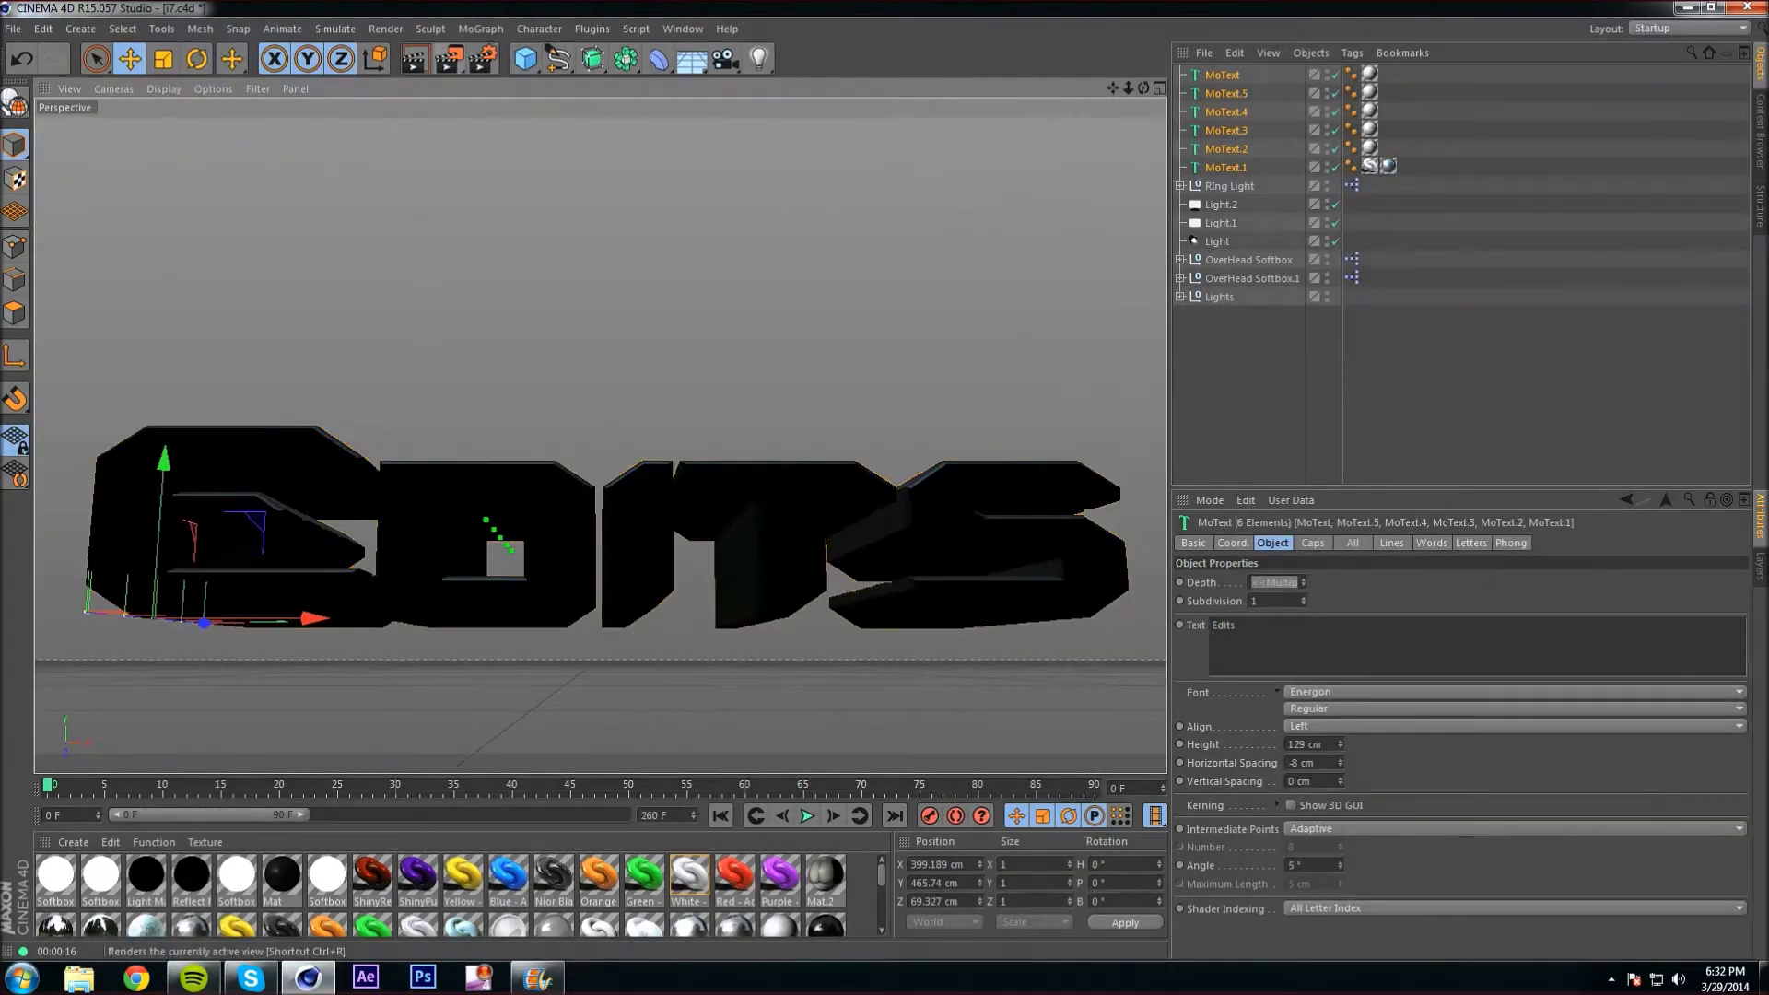
{"action": "key", "text": "ctrl+r"}
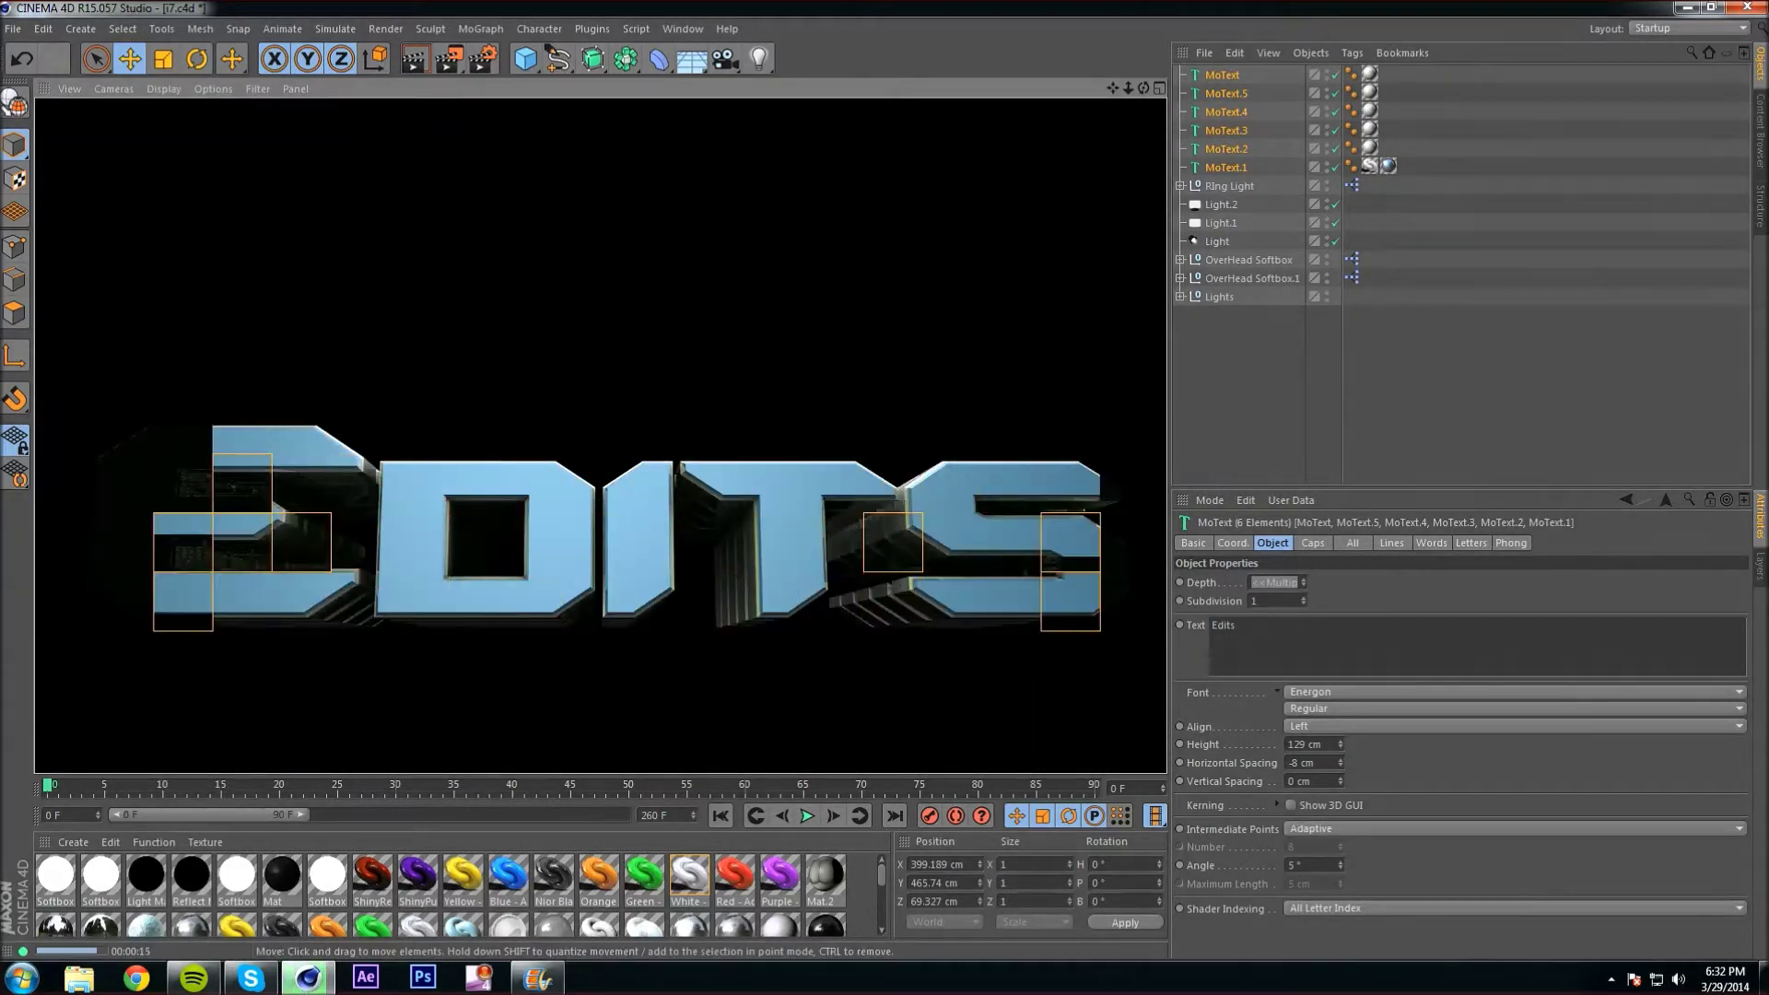
Set the font of the six MoText objects to Megatron and render the view to check it.
{"action": "left_click", "coordinate": [1512, 692]}
{"action": "left_click", "coordinate": [1511, 692]}
{"action": "scroll", "coordinate": [1512, 552], "scroll_direction": "down", "scroll_amount": 10}
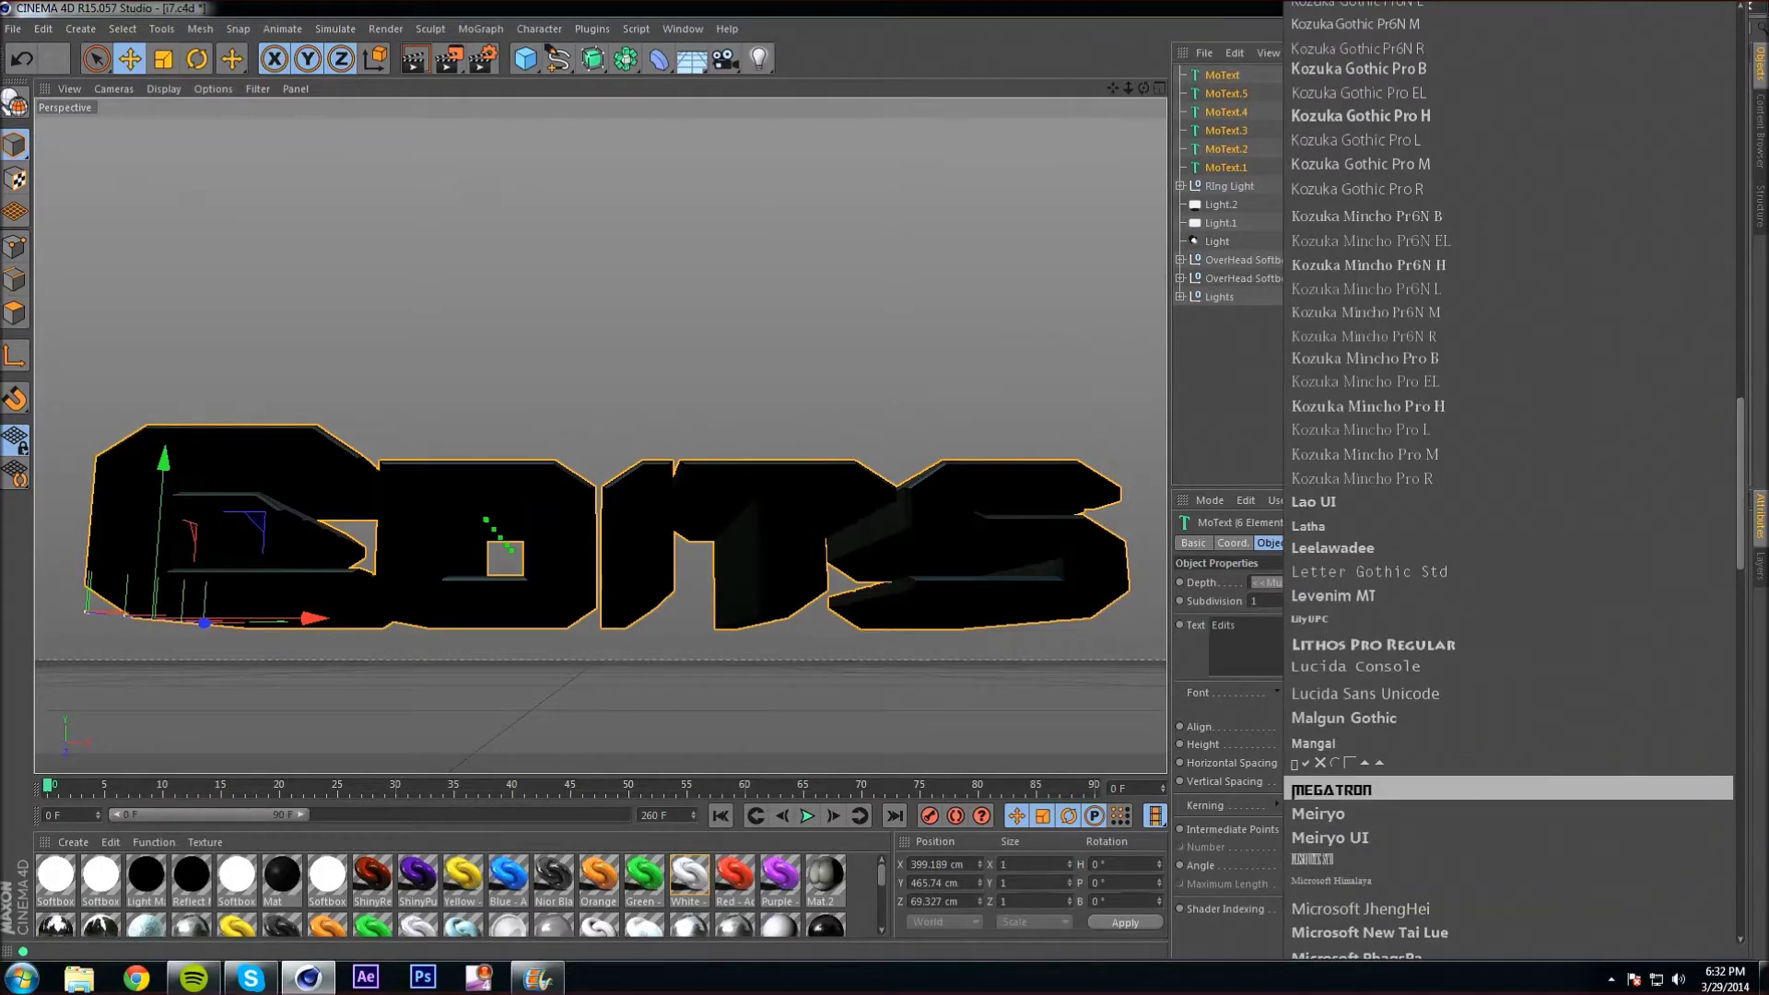
{"action": "left_click", "coordinate": [1331, 789]}
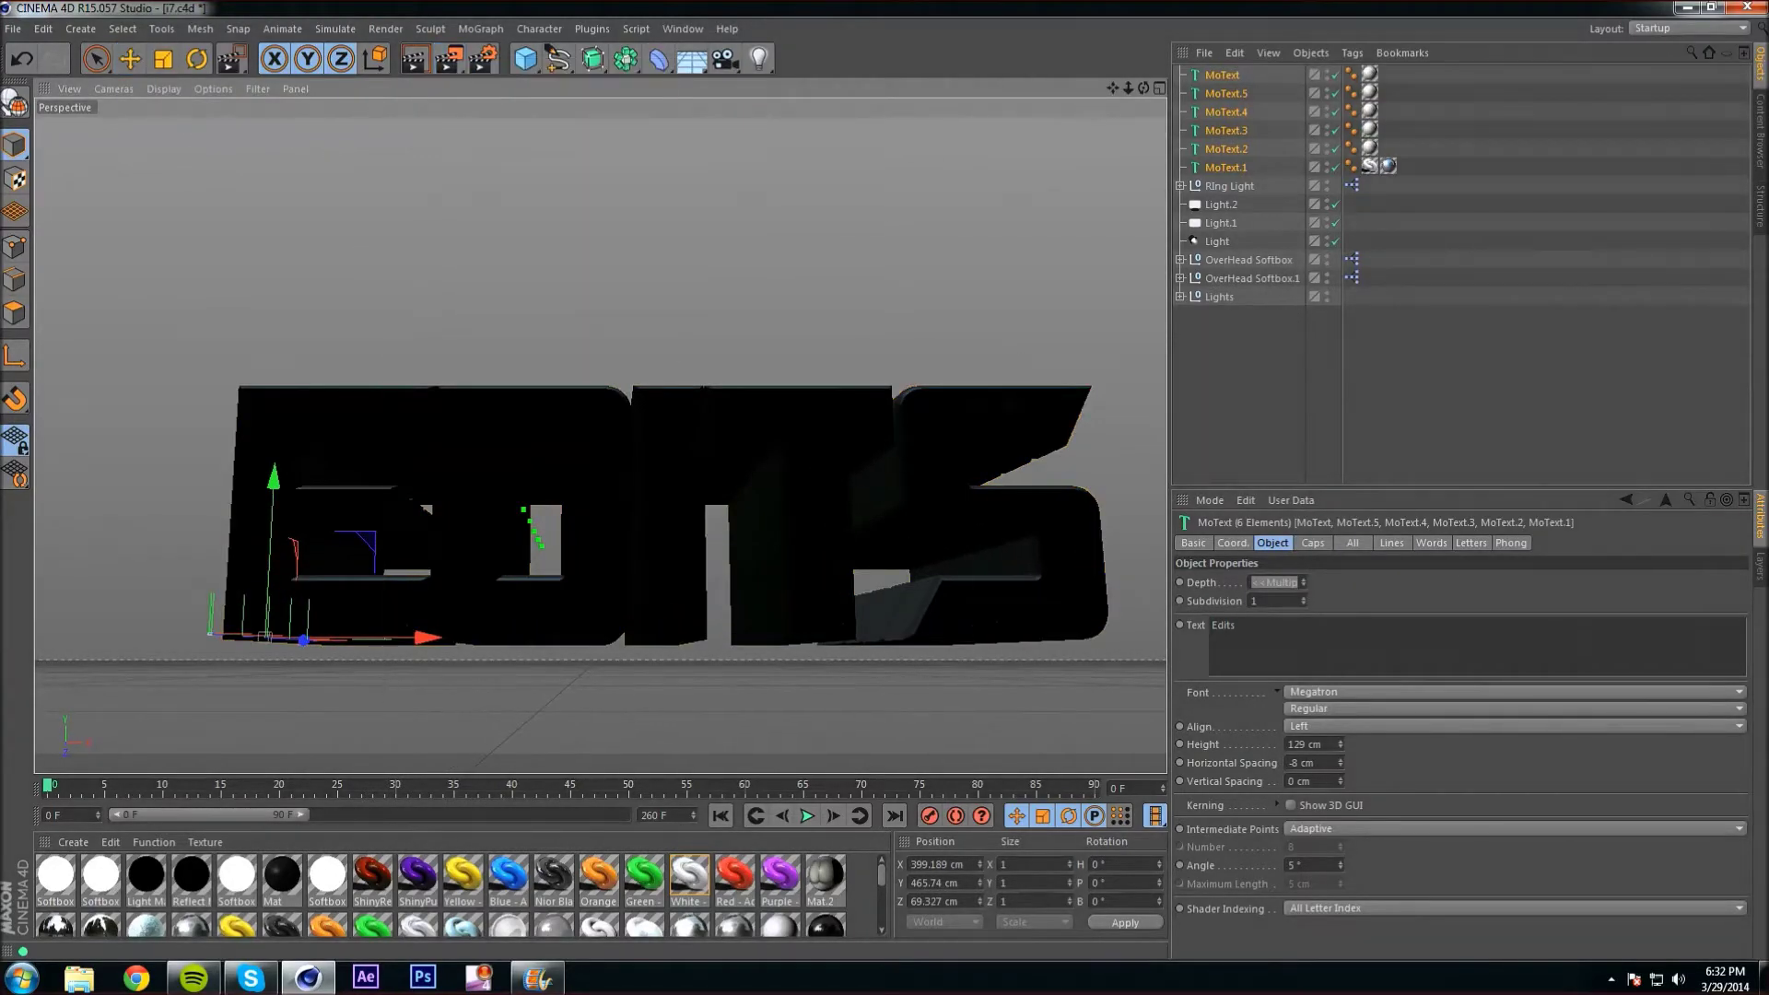
{"action": "key", "text": "ctrl+r"}
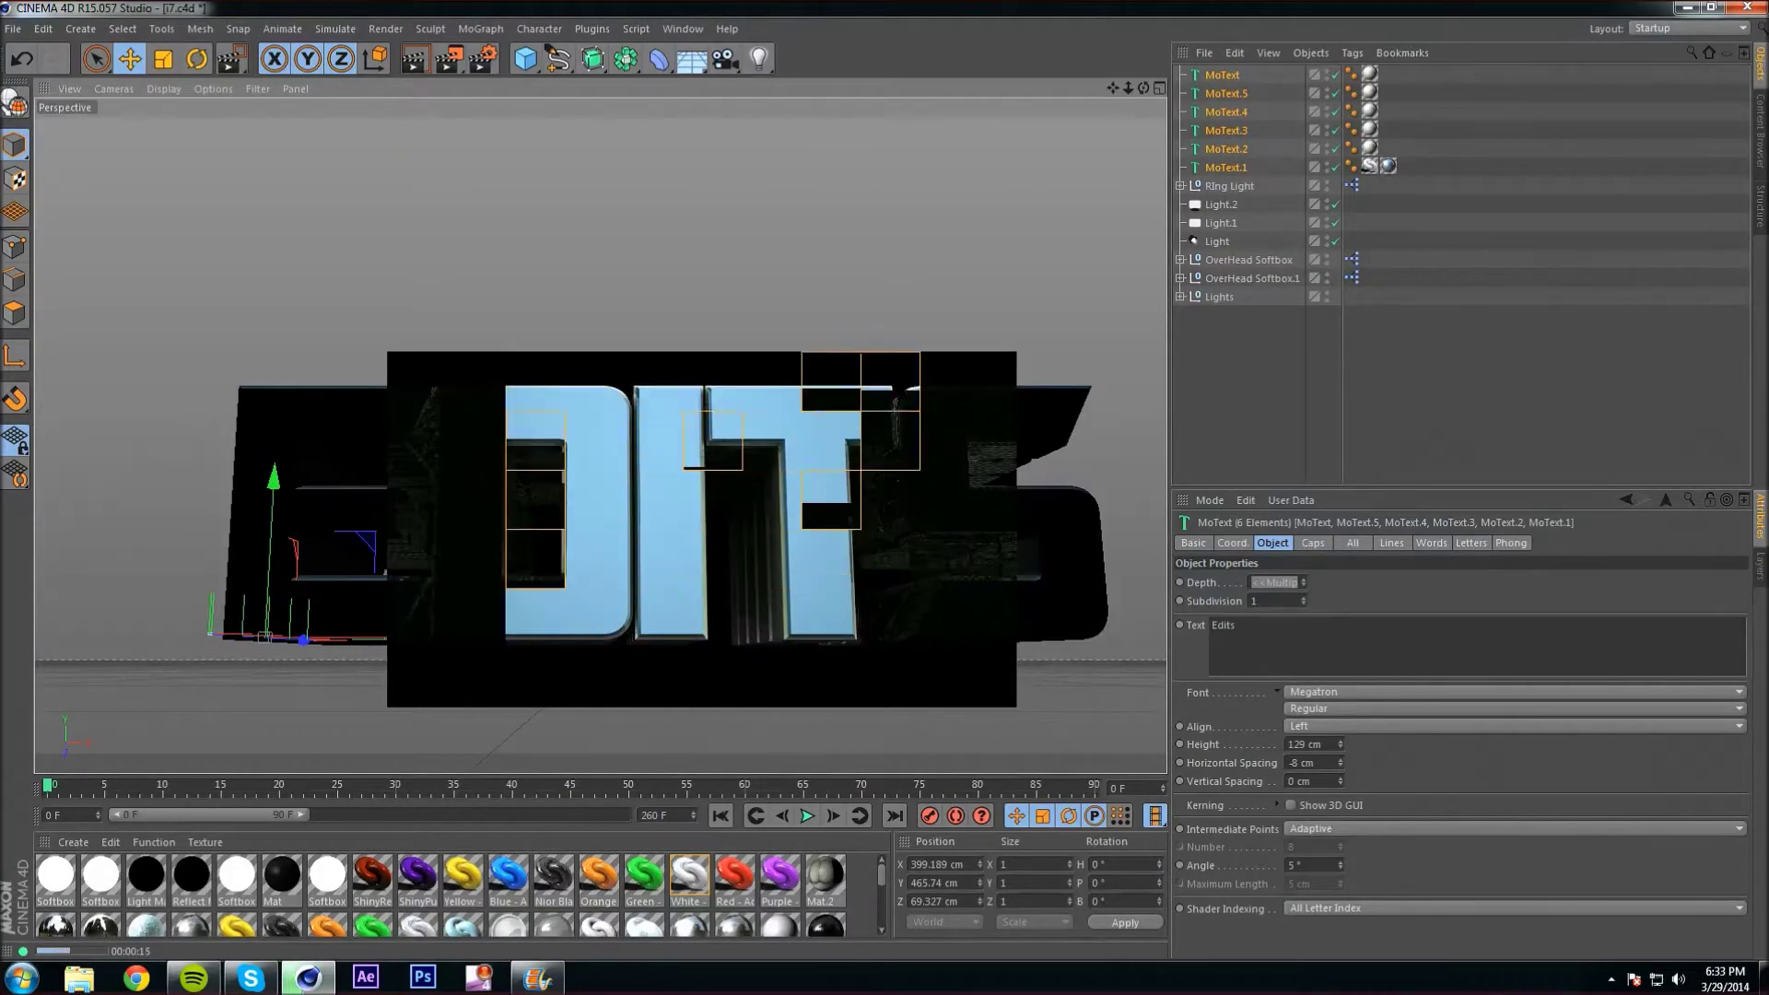
{"action": "scroll", "coordinate": [599, 516], "scroll_direction": "up", "scroll_amount": 5}
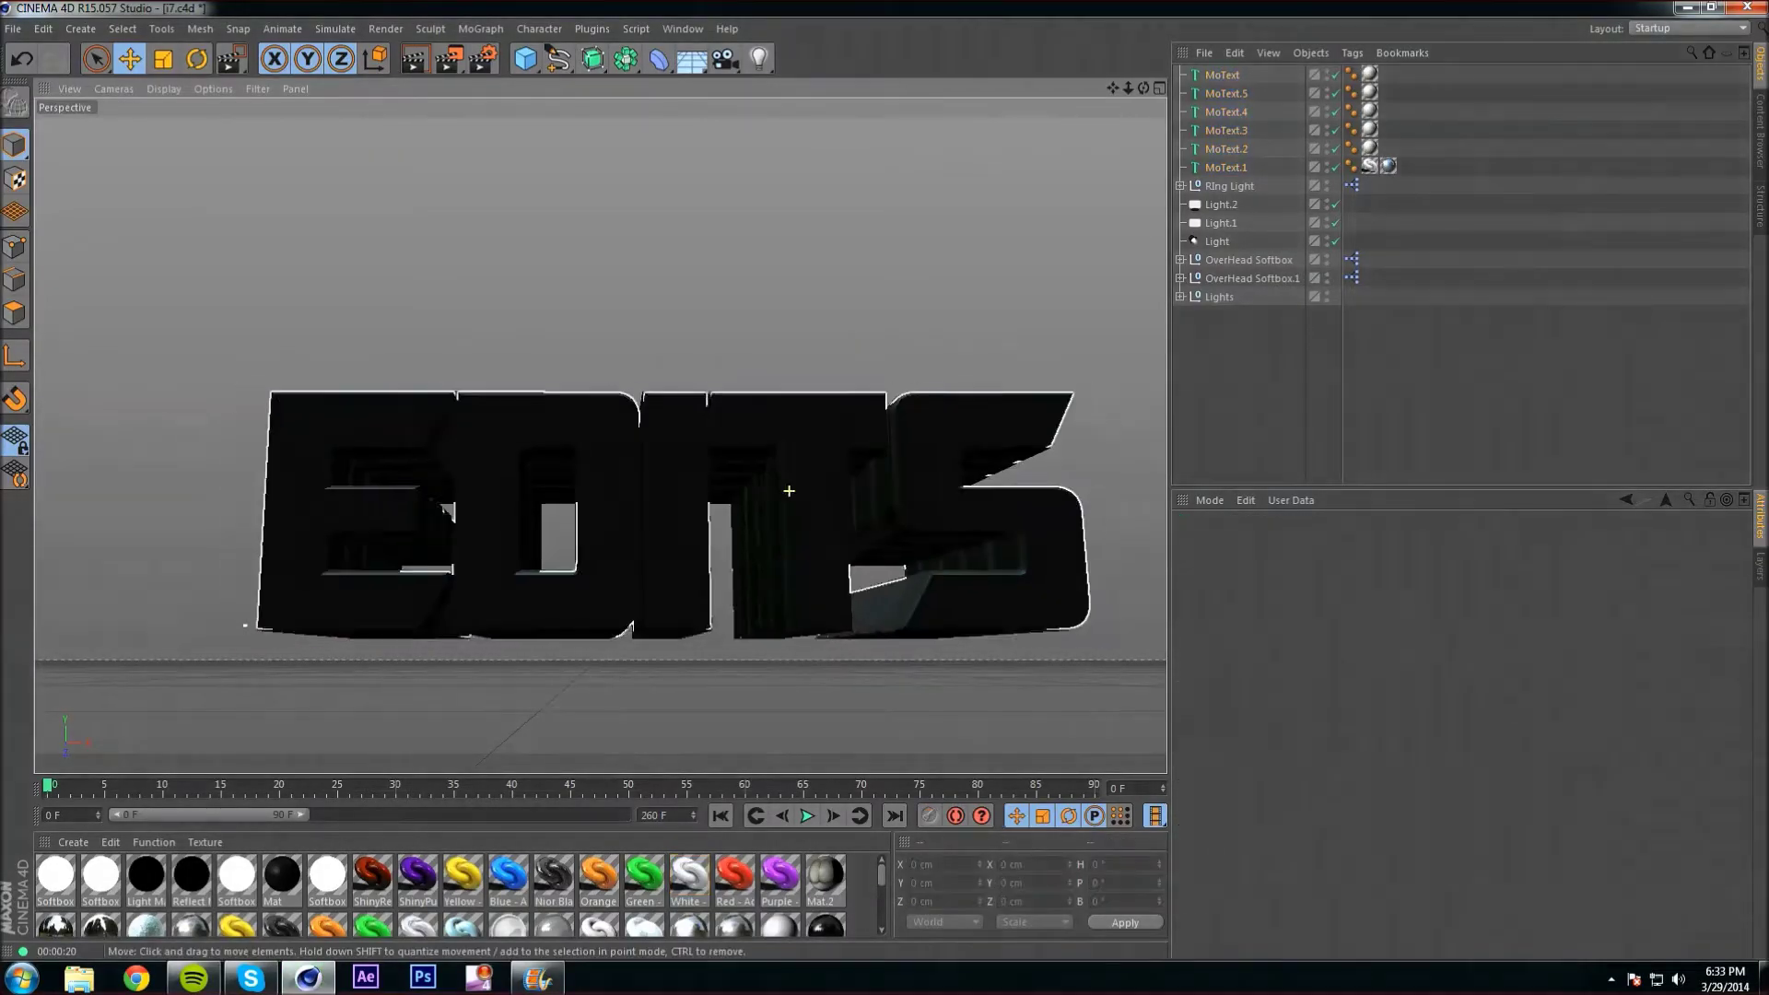
Change MoText.2's start and end caps to Fillet and move the object to about -2.14 cm in Z.
{"action": "left_click", "coordinate": [1225, 148]}
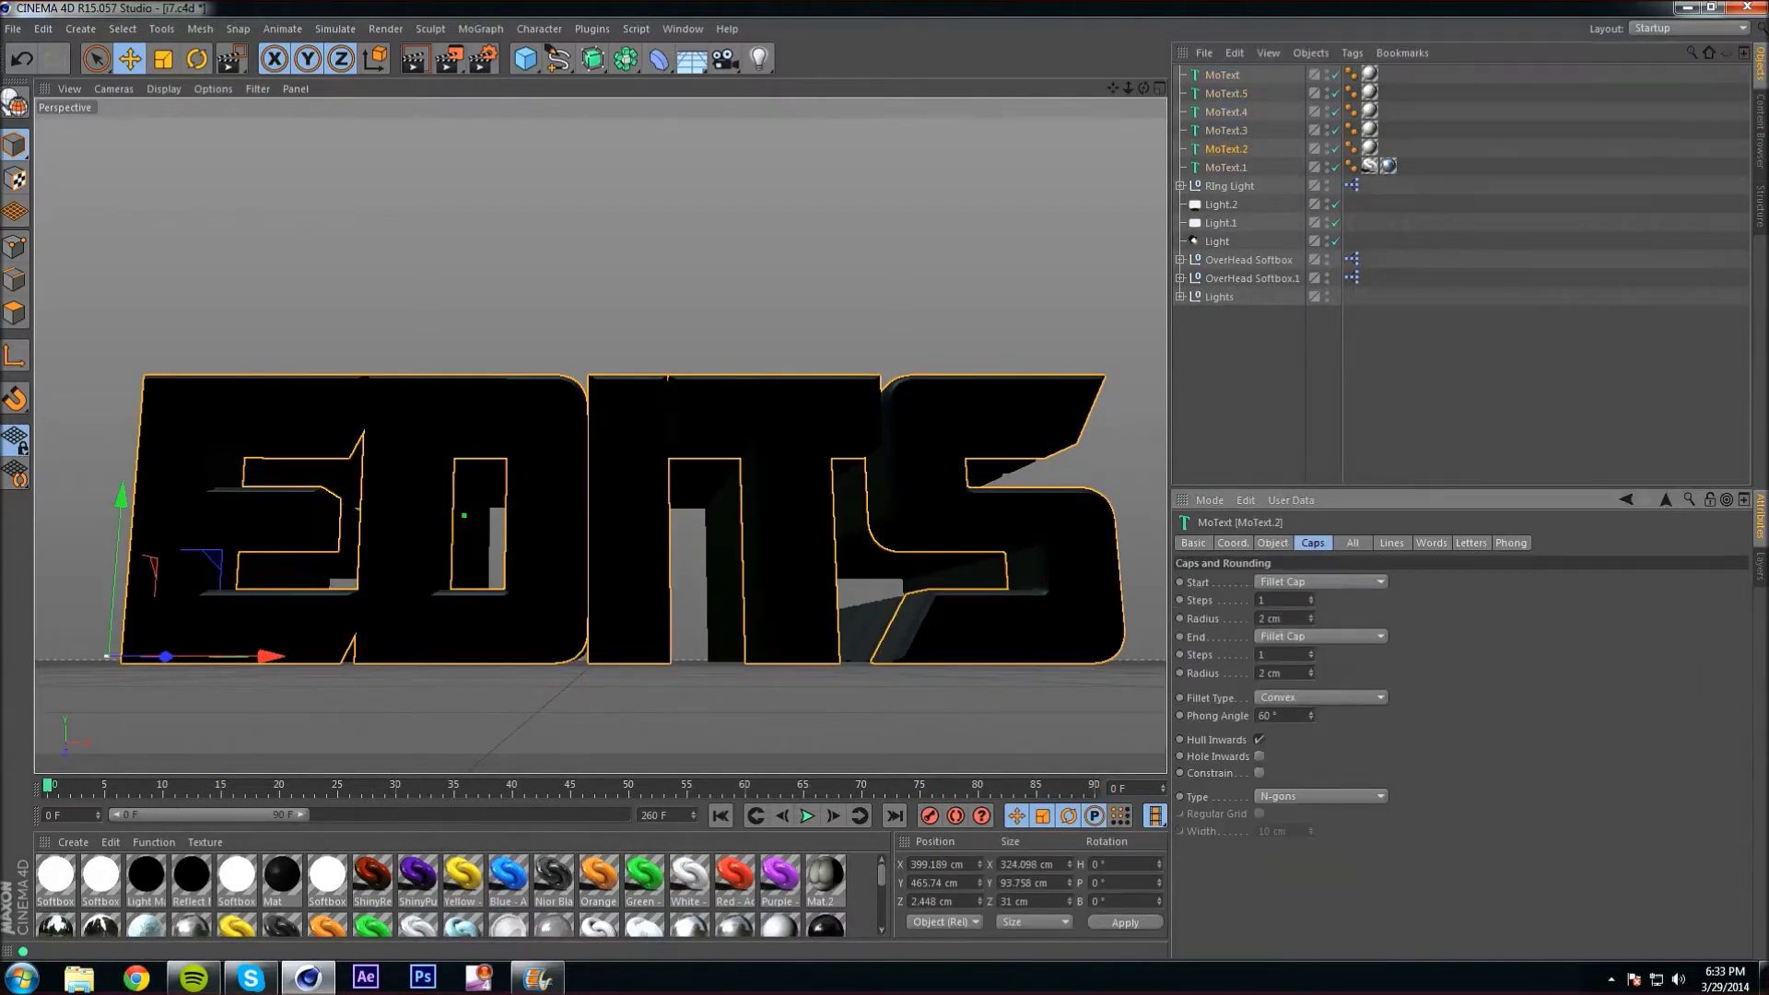
{"action": "left_click", "coordinate": [1281, 692]}
{"action": "left_click_drag", "start_coordinate": [165, 656], "coordinate": [103, 668]}
{"action": "key", "text": "alt+Tab"}
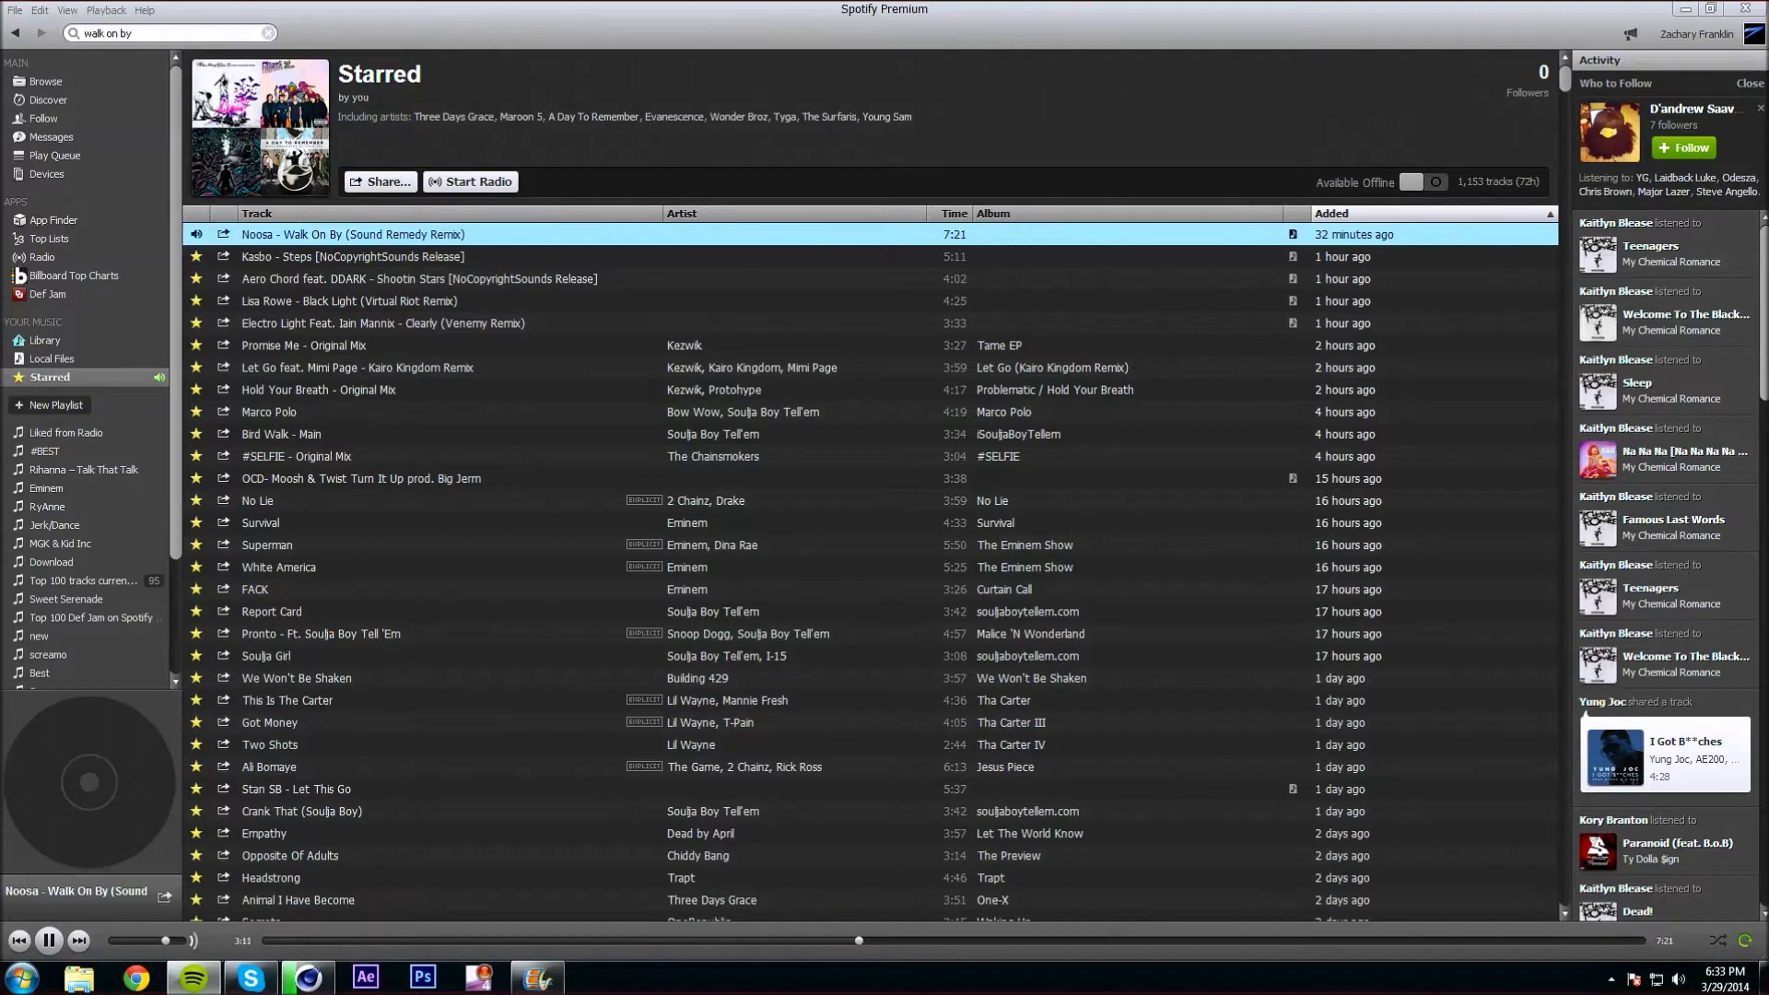
{"action": "key", "text": "alt+Tab"}
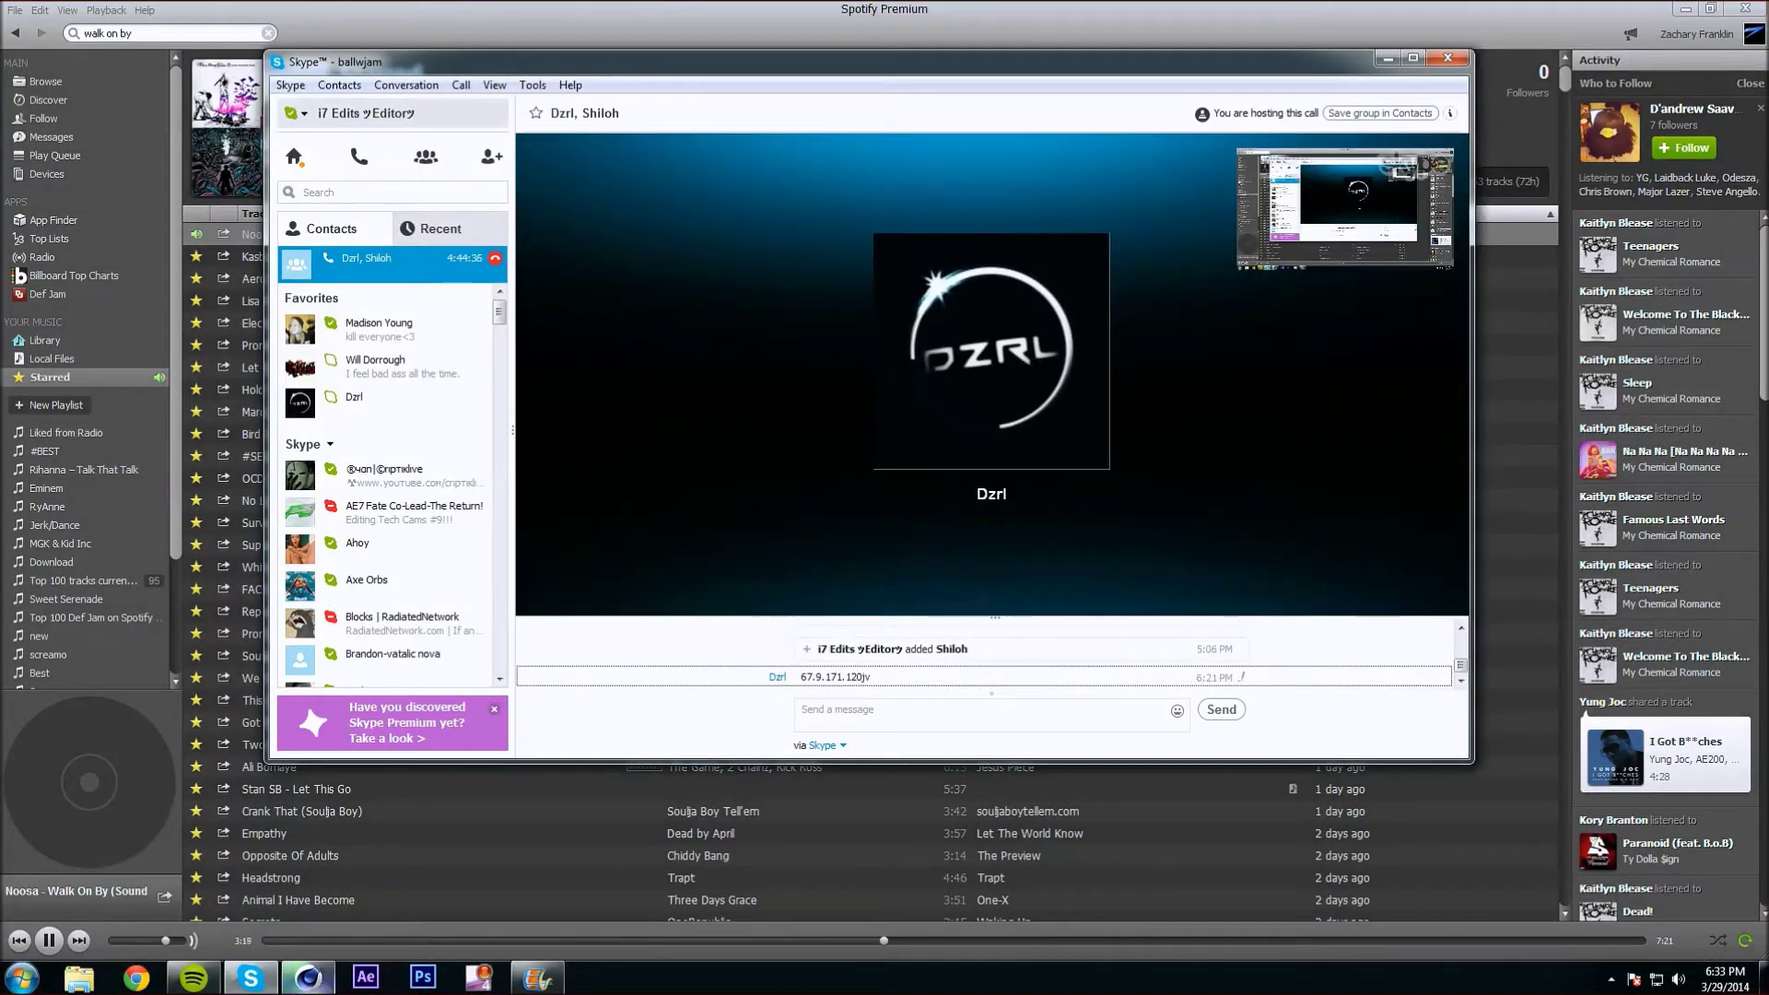
{"action": "key", "text": "alt+Tab"}
{"action": "key", "text": "alt+Tab"}
{"action": "key", "text": "space"}
{"action": "key", "text": "alt+Tab"}
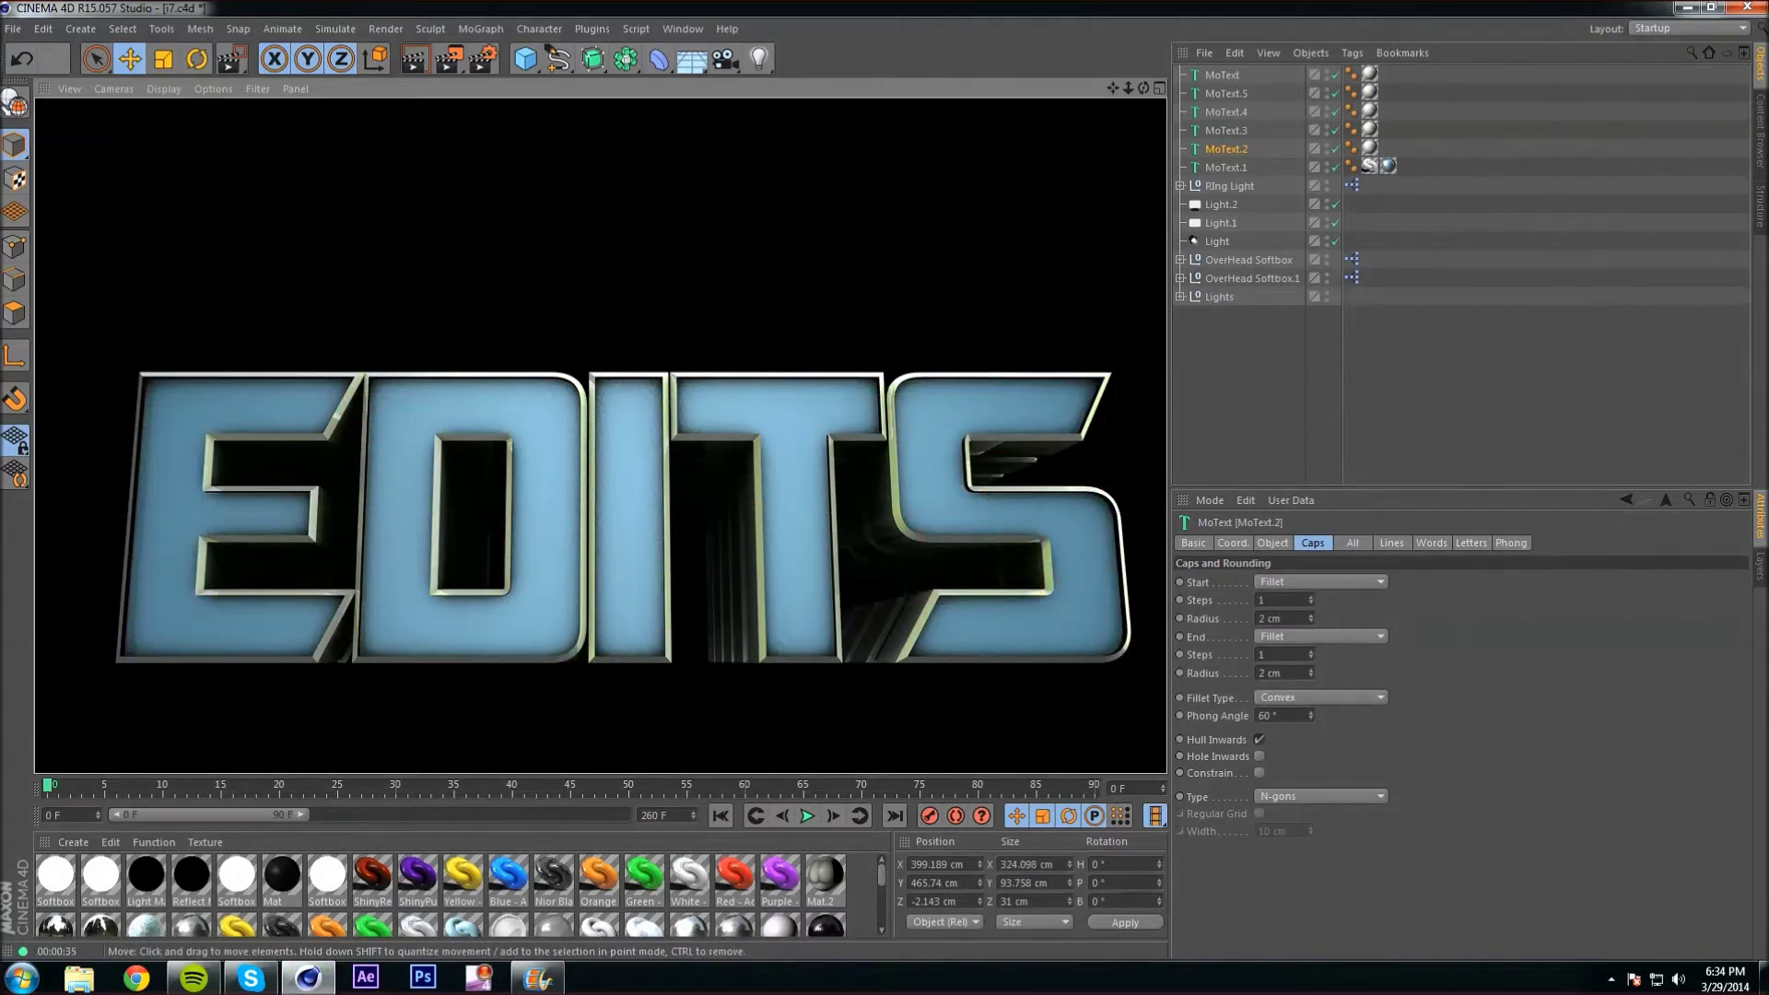
Apply the Blue - AcrezHD material to MoText.1.
{"action": "left_click", "coordinate": [508, 876]}
{"action": "left_click_drag", "start_coordinate": [508, 875], "coordinate": [1225, 167]}
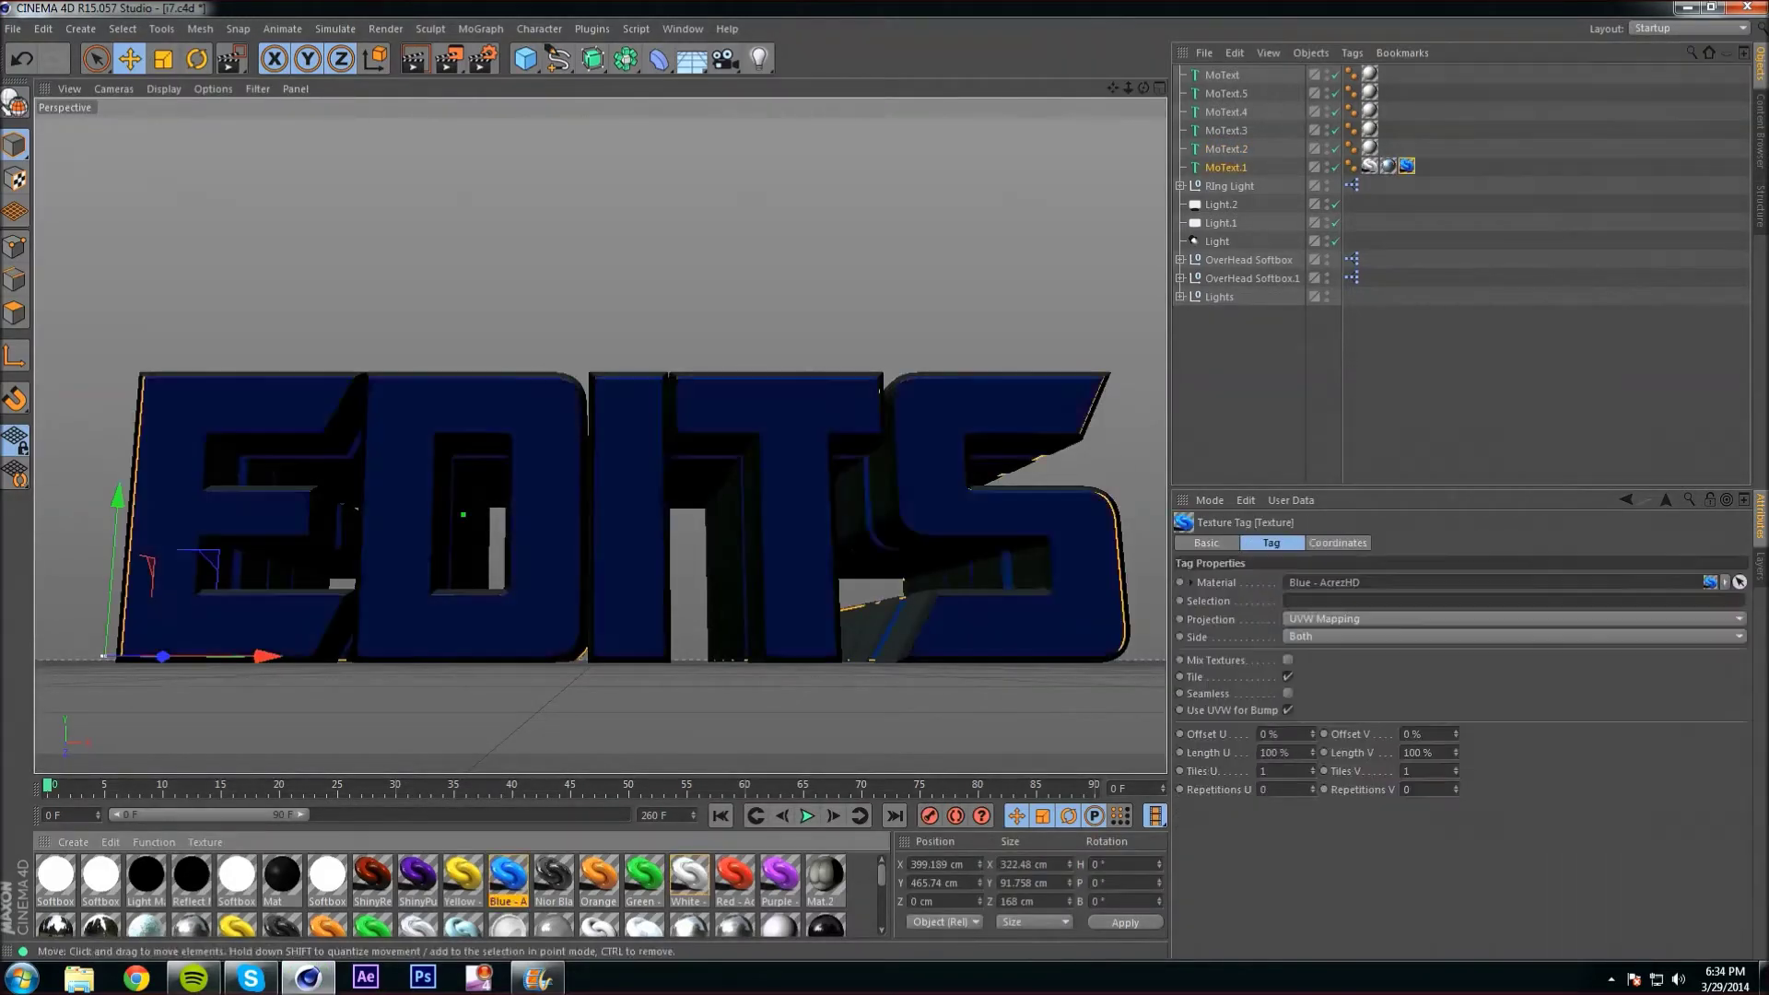
Apply the black Mat material to the other five MoText objects and render the view as a preview.
{"action": "scroll", "coordinate": [461, 889], "scroll_direction": "up", "scroll_amount": 2}
{"action": "left_click", "coordinate": [372, 878]}
{"action": "left_click_drag", "start_coordinate": [372, 878], "coordinate": [1225, 148]}
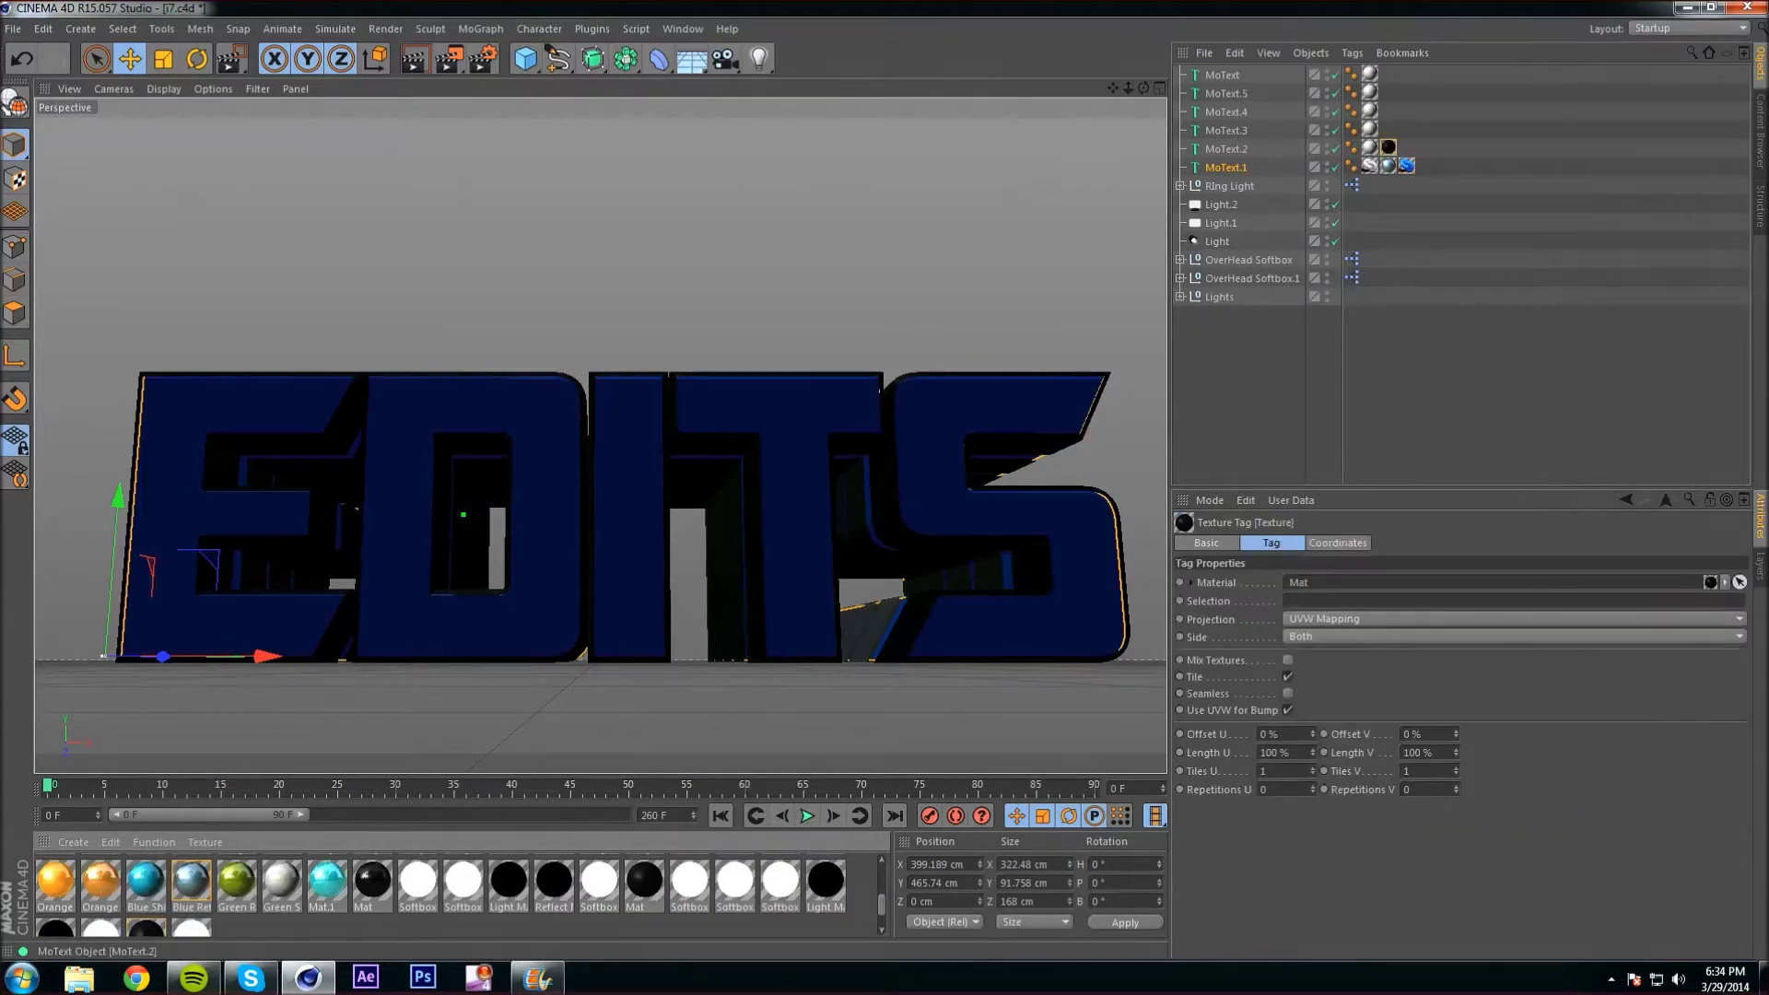
{"action": "left_click_drag", "start_coordinate": [372, 878], "coordinate": [1225, 93]}
{"action": "left_click_drag", "start_coordinate": [373, 878], "coordinate": [1226, 74]}
{"action": "left_click", "coordinate": [413, 58]}
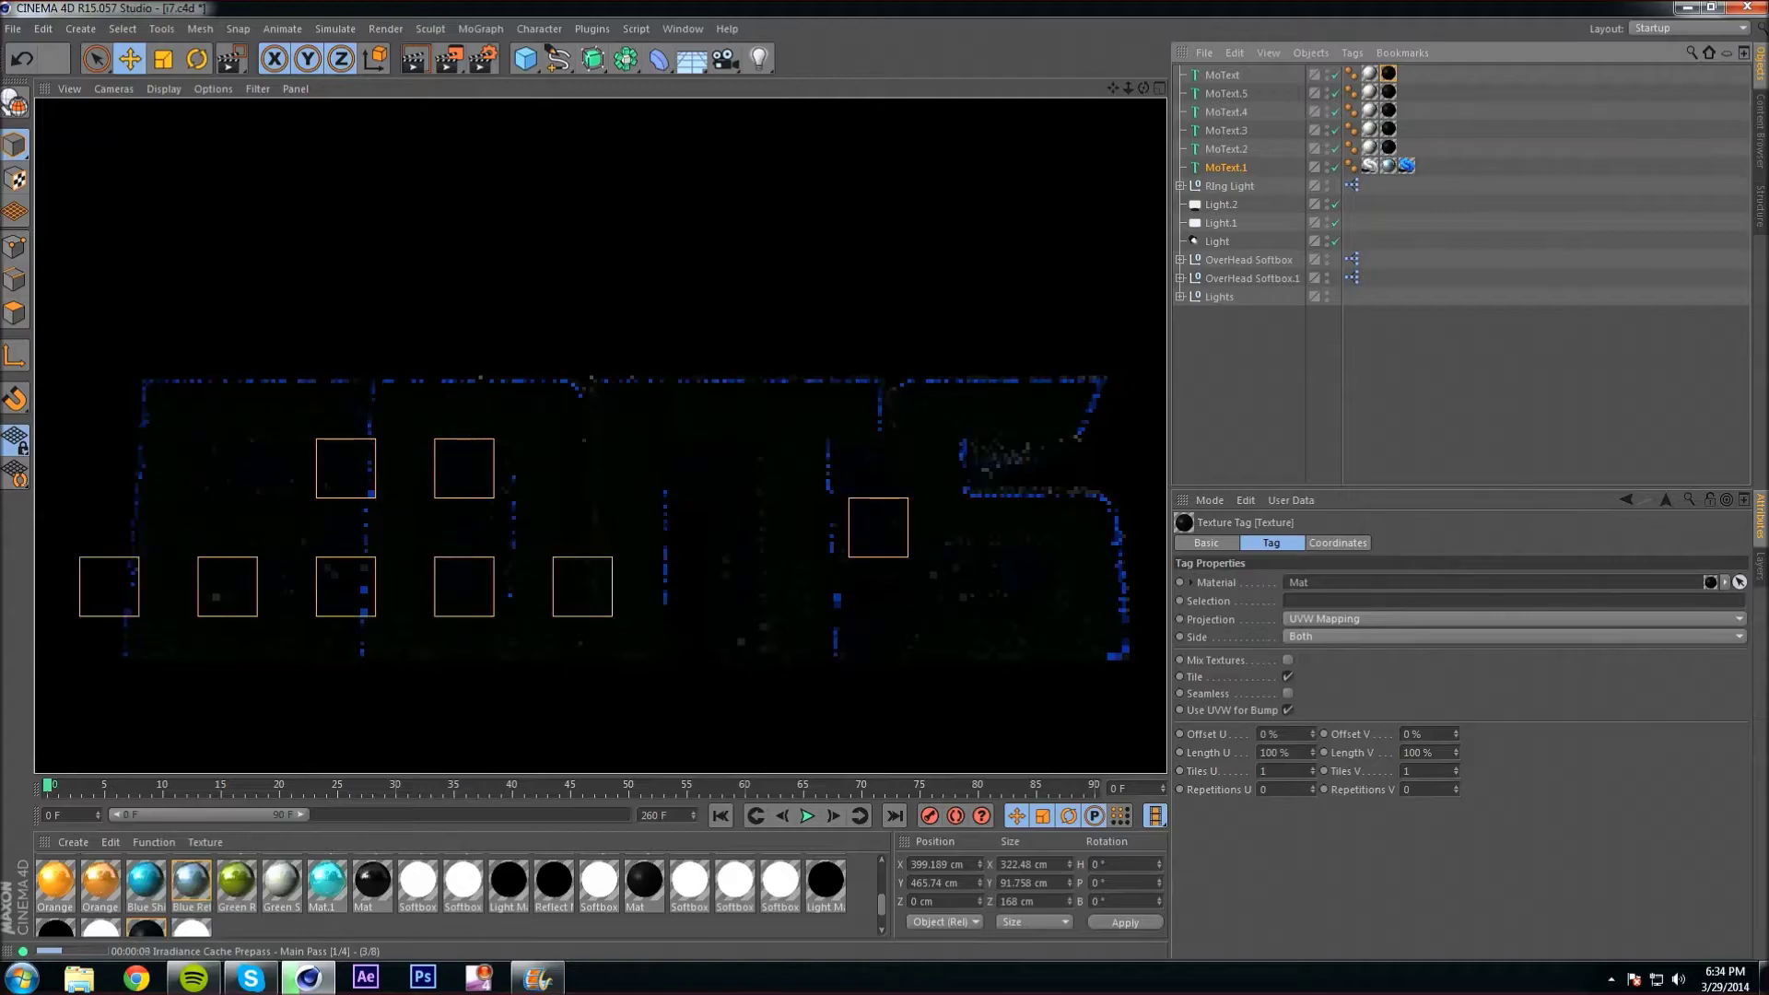
{"action": "key", "text": "alt+Tab"}
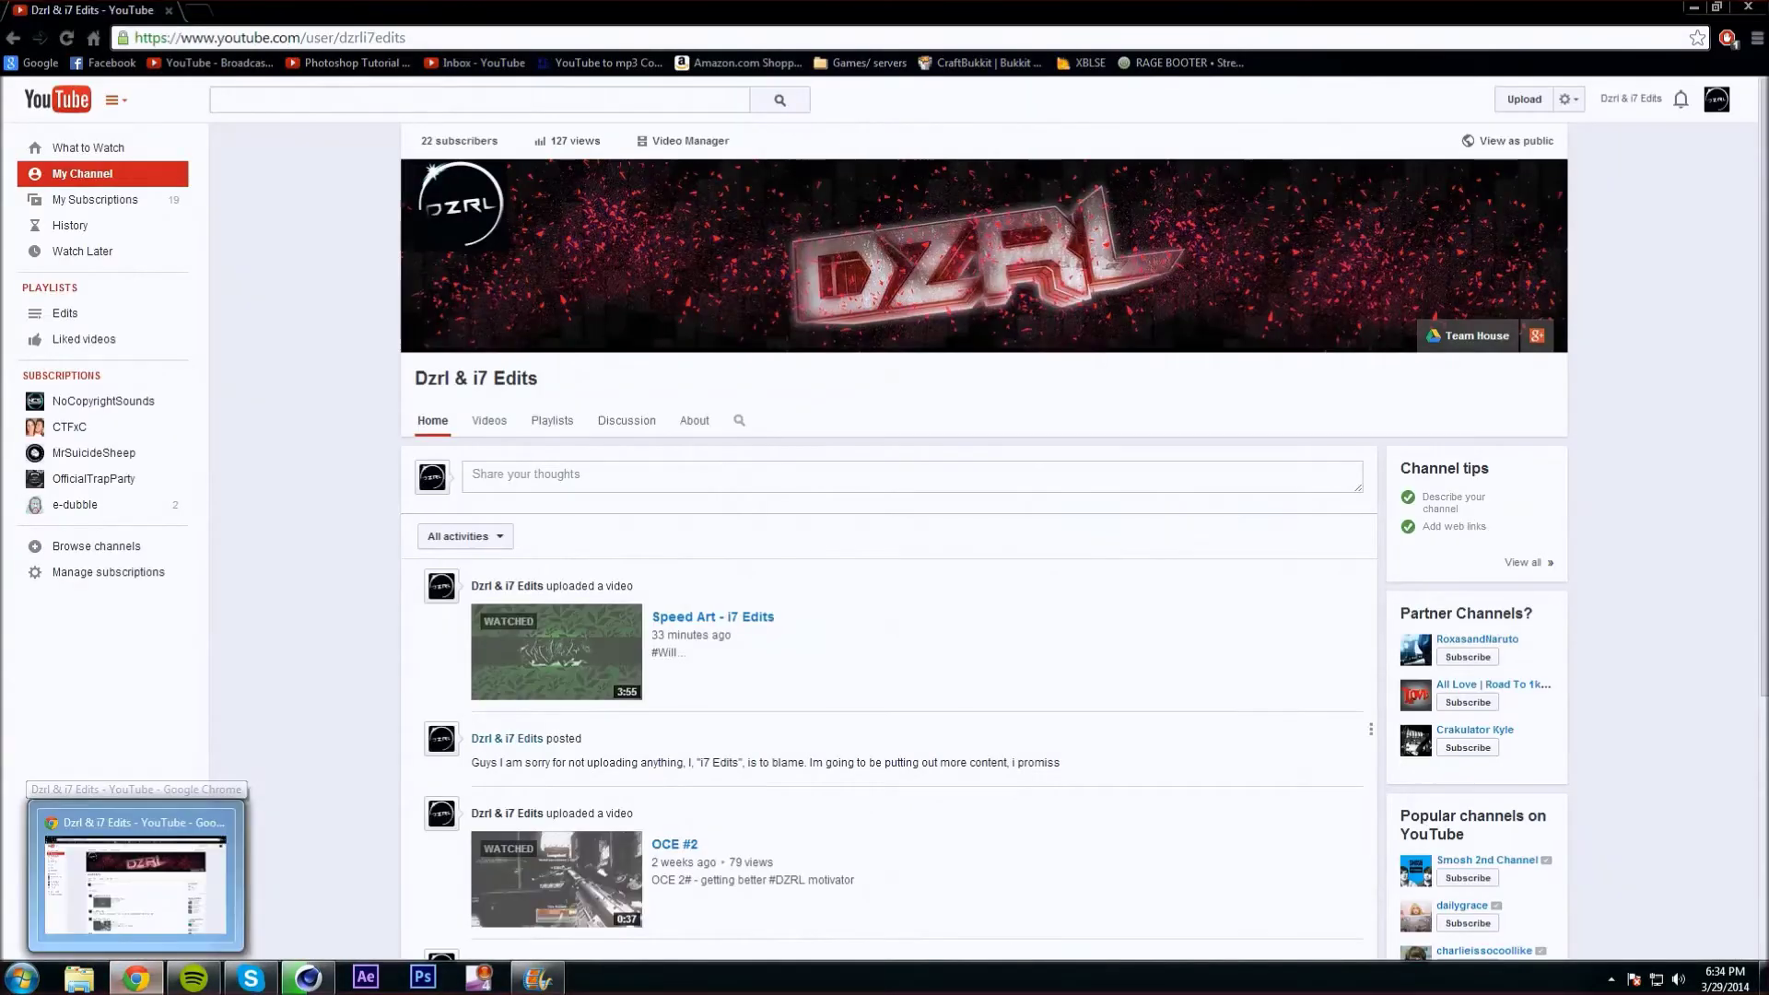
{"action": "left_click", "coordinate": [537, 979]}
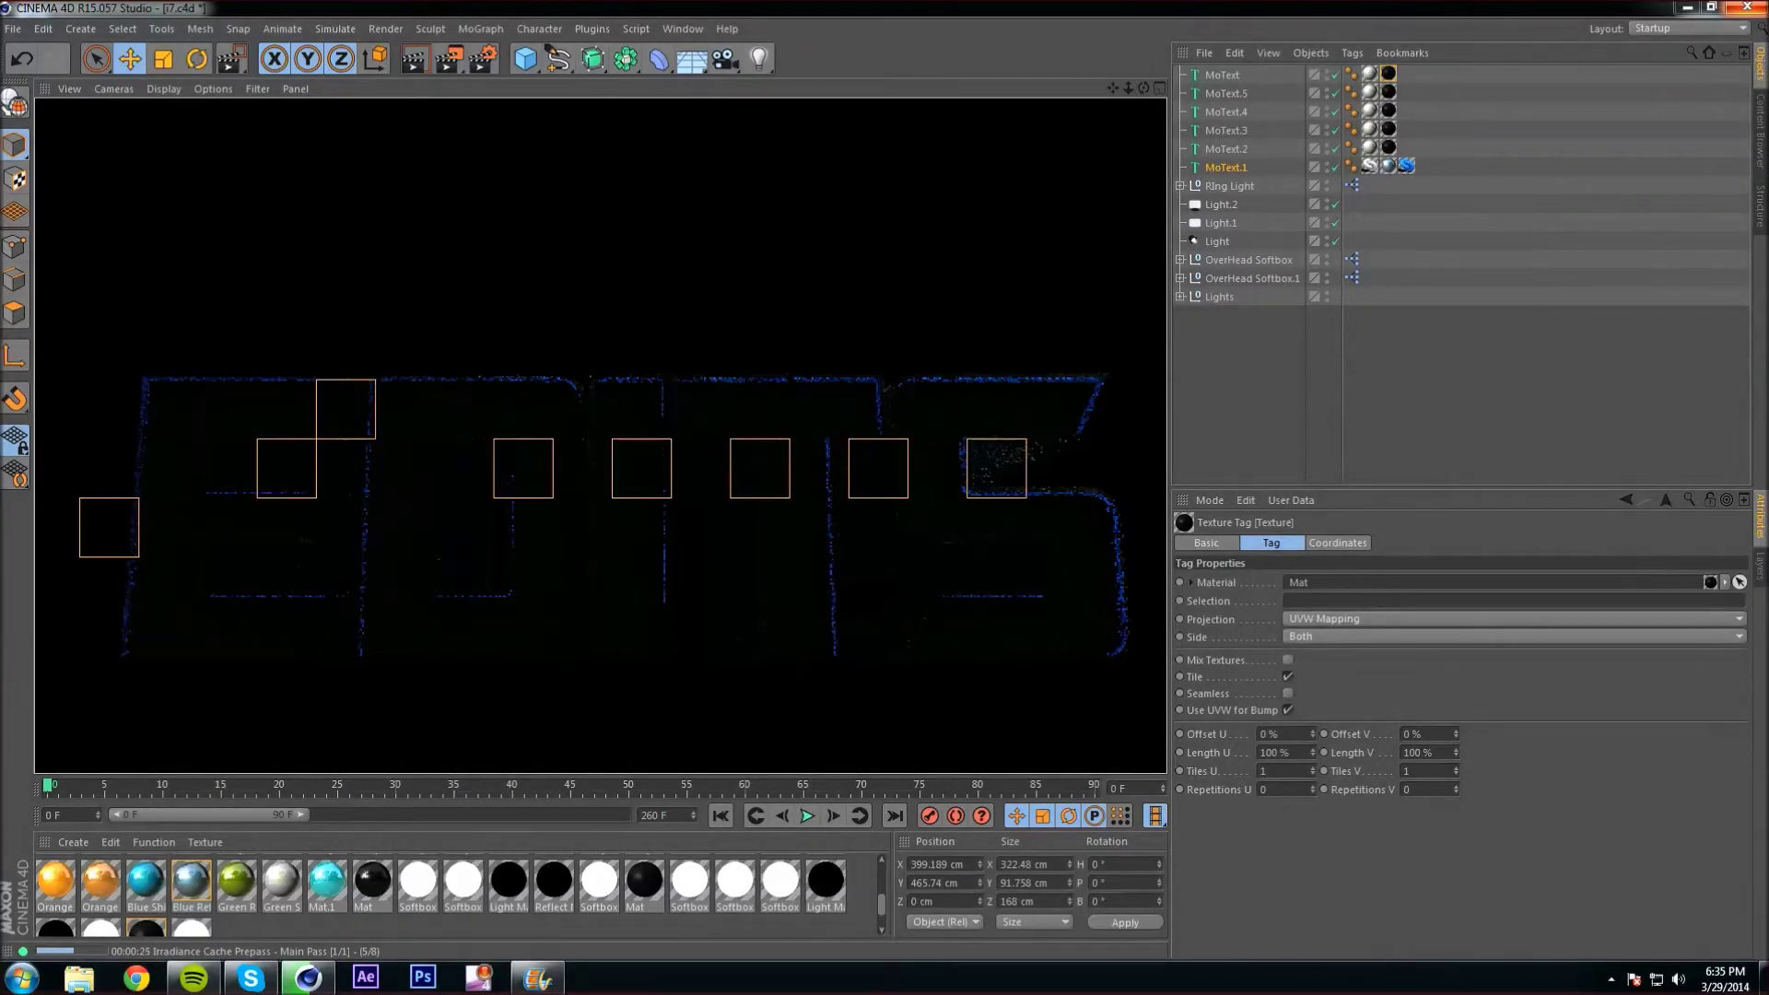
{"action": "left_click", "coordinate": [645, 737]}
{"action": "left_click", "coordinate": [925, 482]}
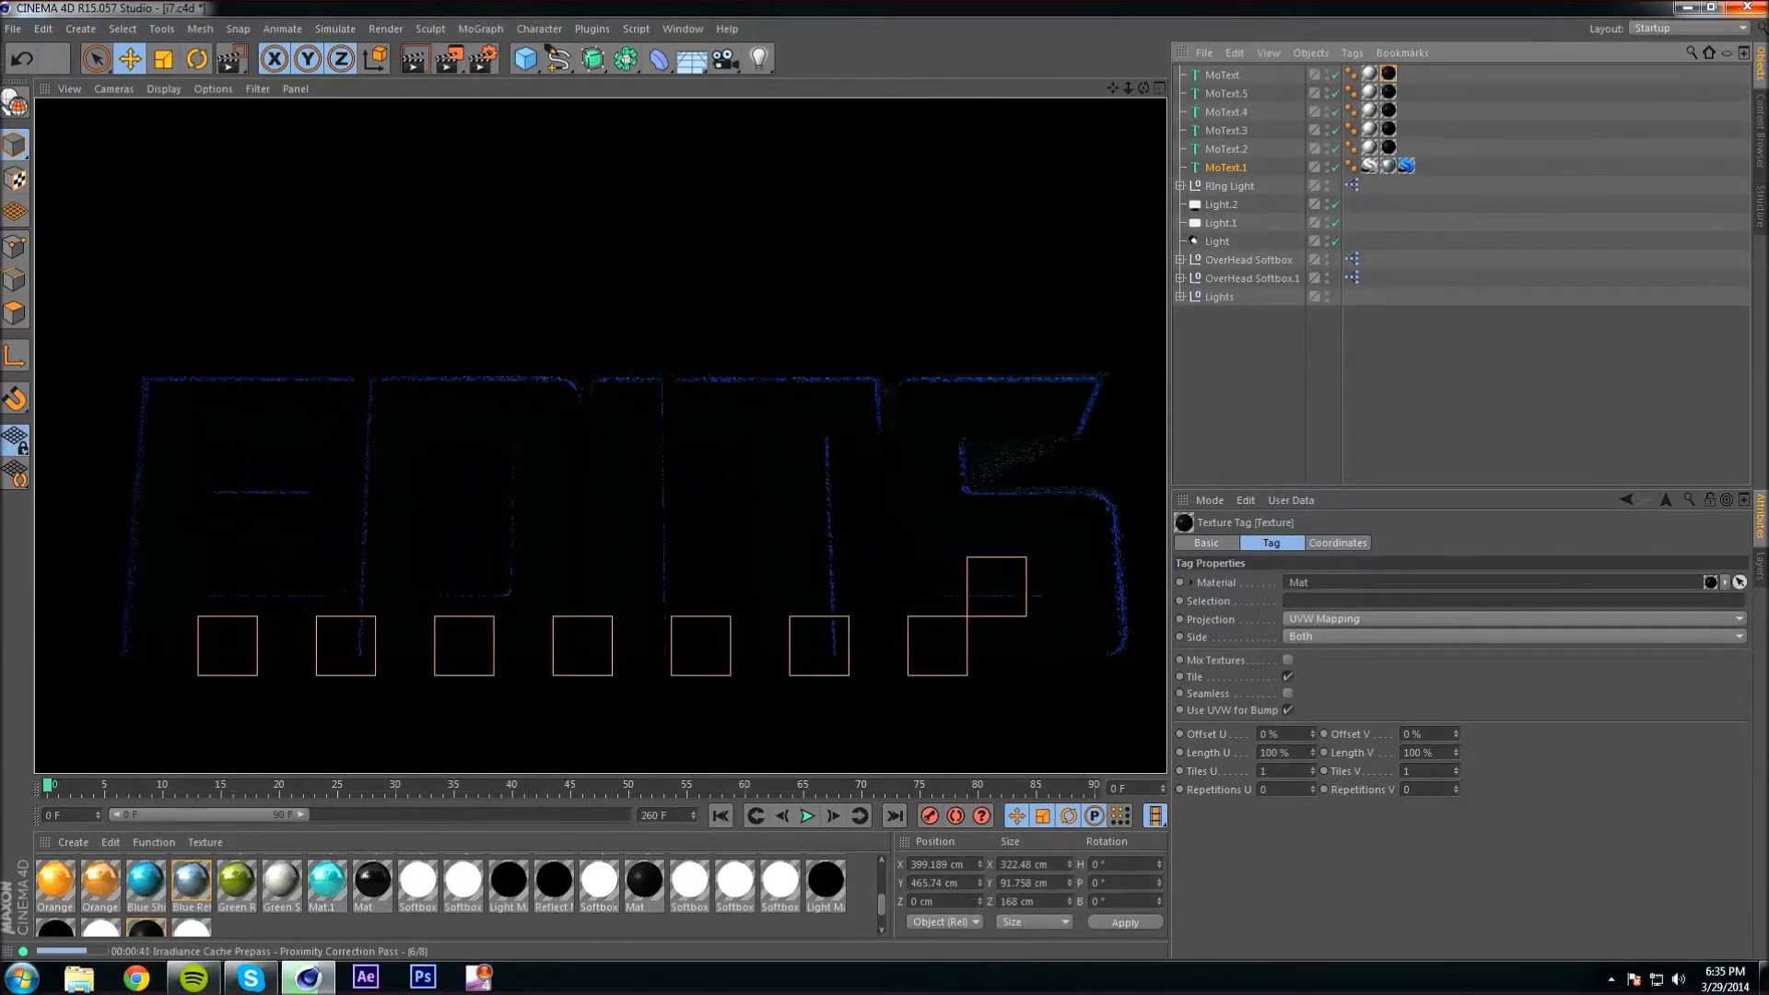
{"action": "left_click", "coordinate": [250, 978]}
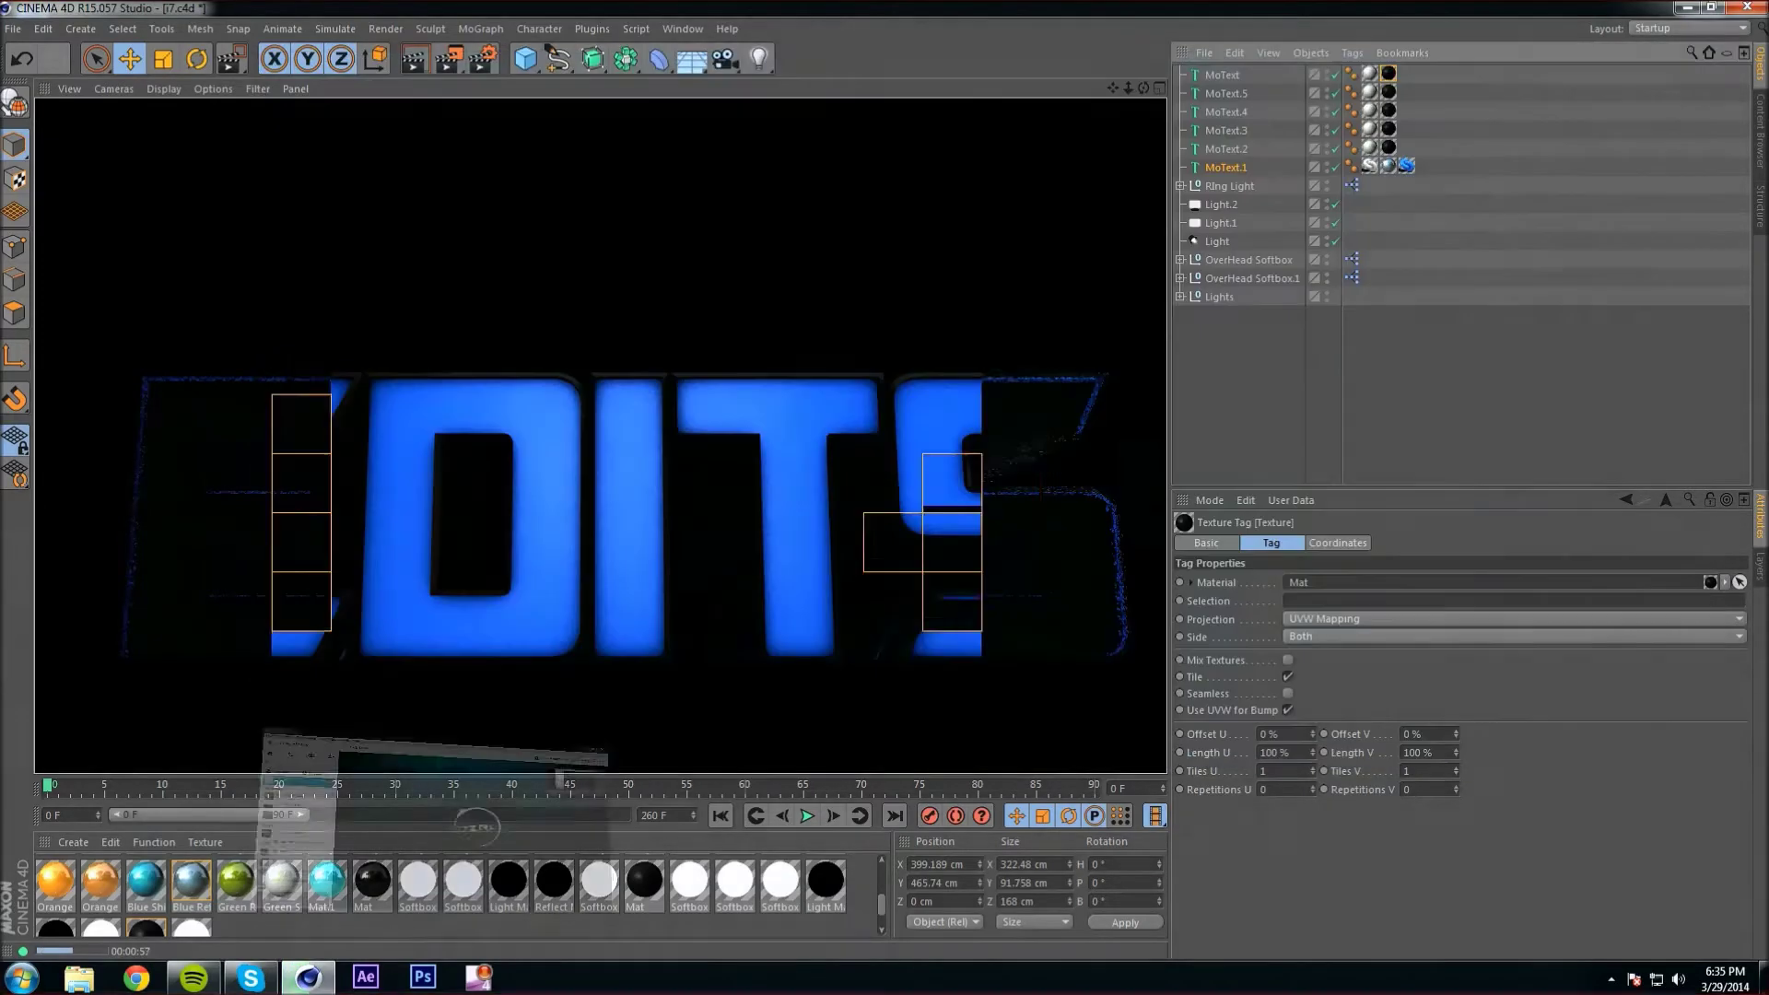
{"action": "left_click", "coordinate": [1387, 57]}
Render the EDITS text to the Picture Viewer and minimize the viewer while it renders.
{"action": "key", "text": "shift+r"}
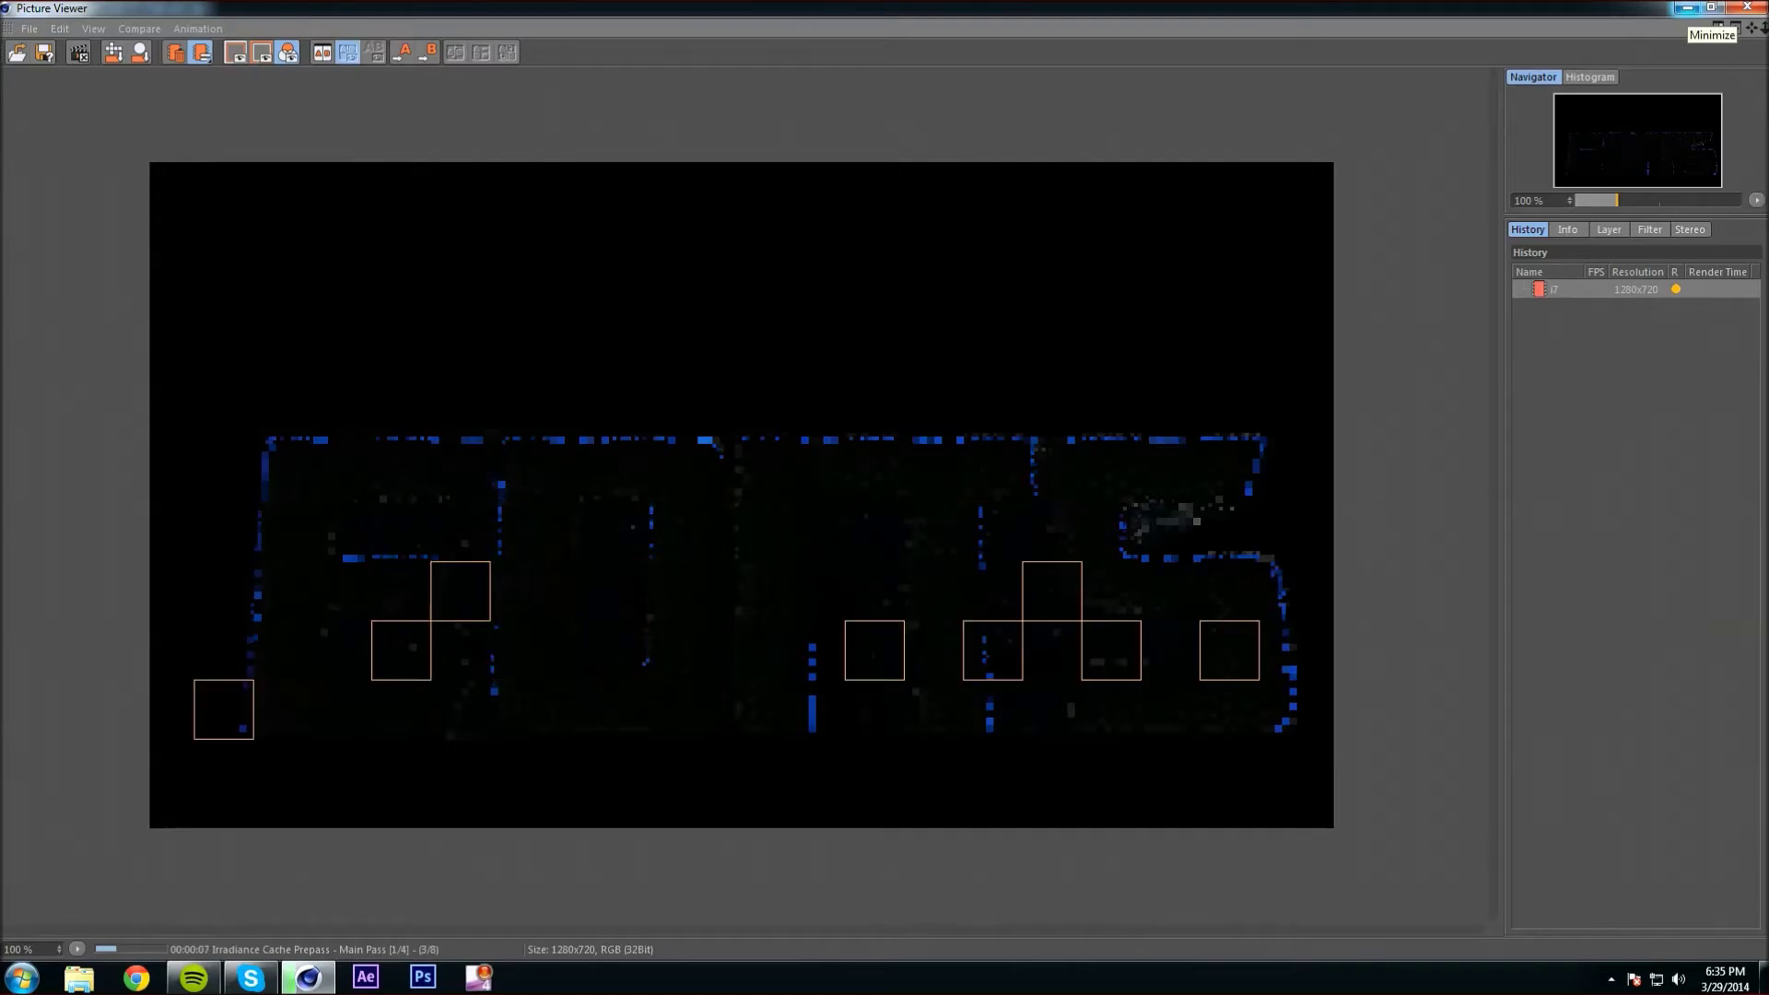
{"action": "left_click", "coordinate": [1687, 9]}
Switch to Spotify and skip the current track, then open the audio settings of the Skype call.
{"action": "left_click", "coordinate": [194, 977]}
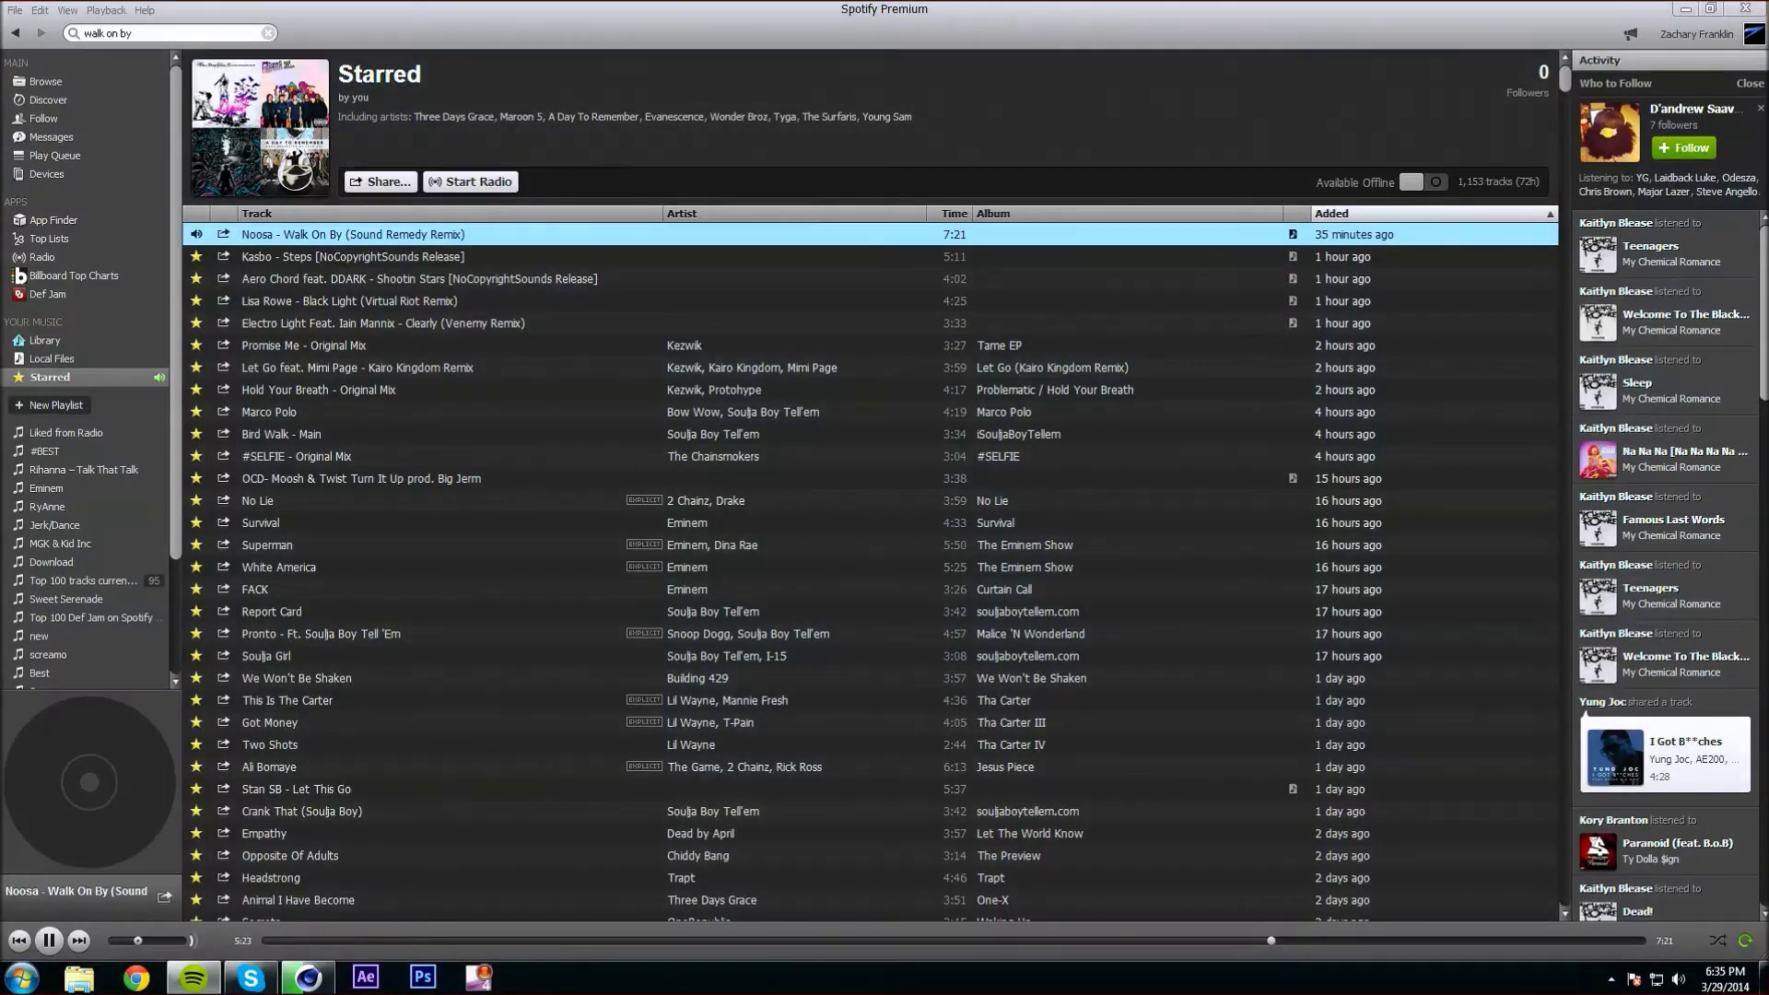
{"action": "key", "text": "ctrl+Right"}
{"action": "key", "text": "alt+Tab"}
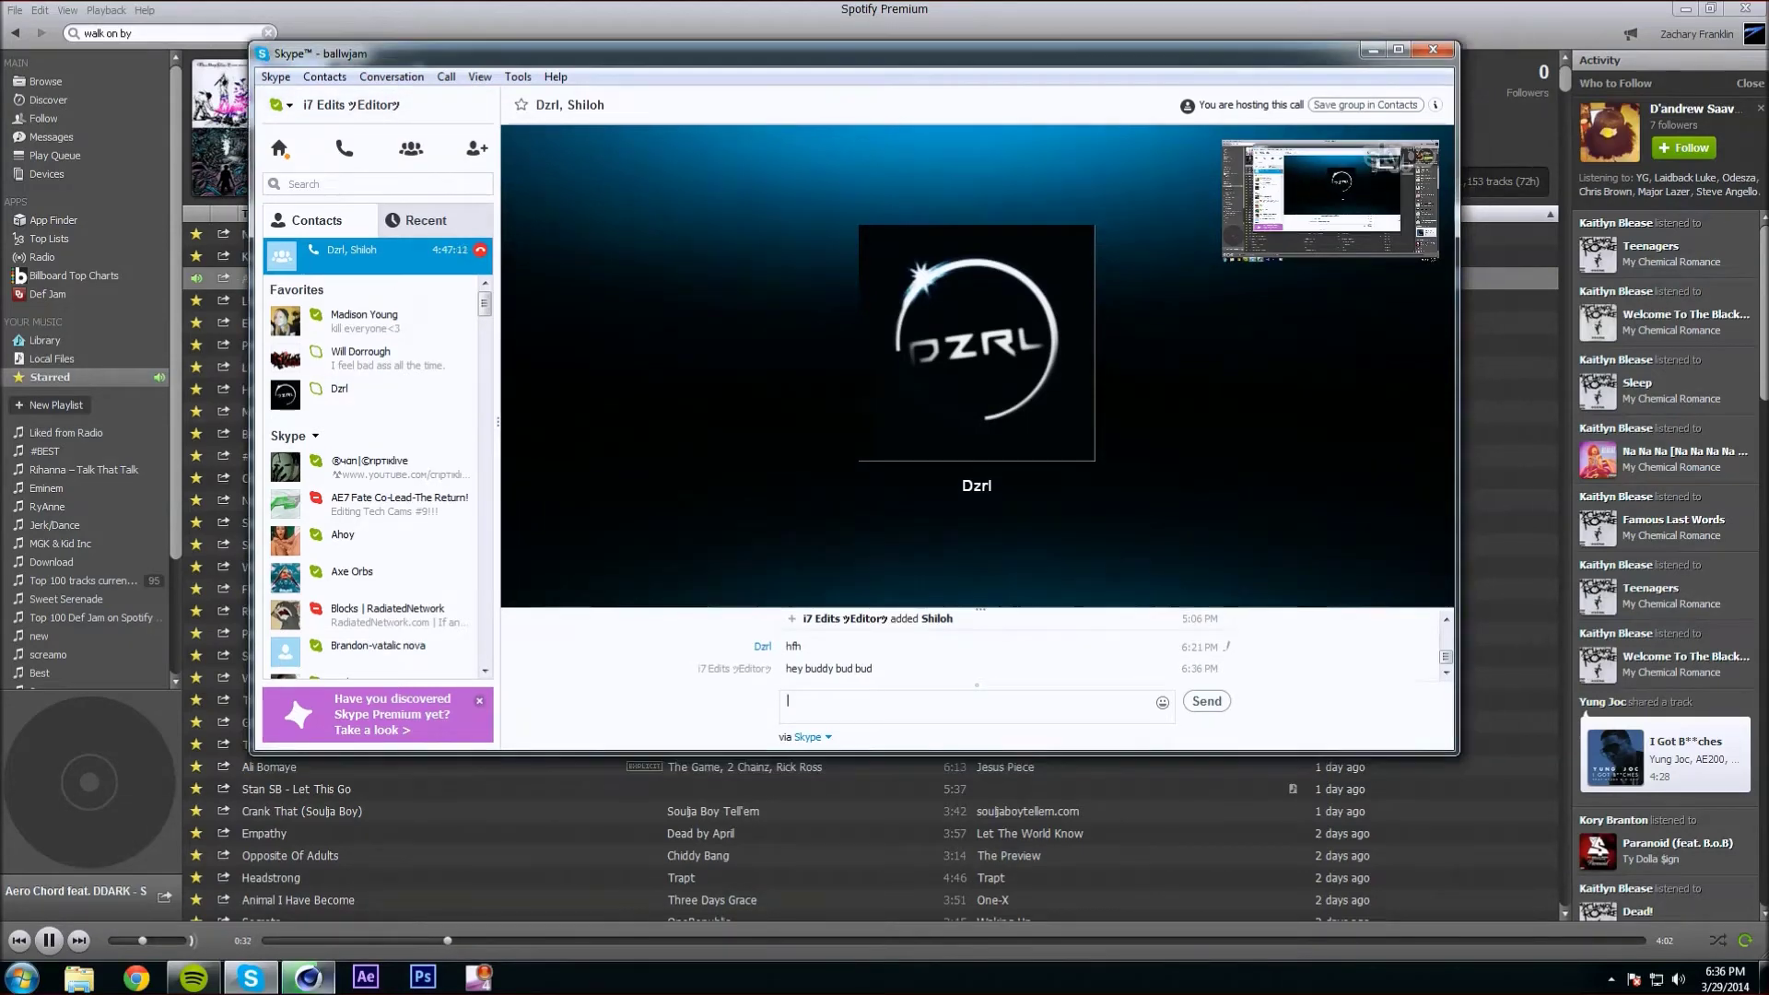
{"action": "left_click", "coordinate": [446, 76]}
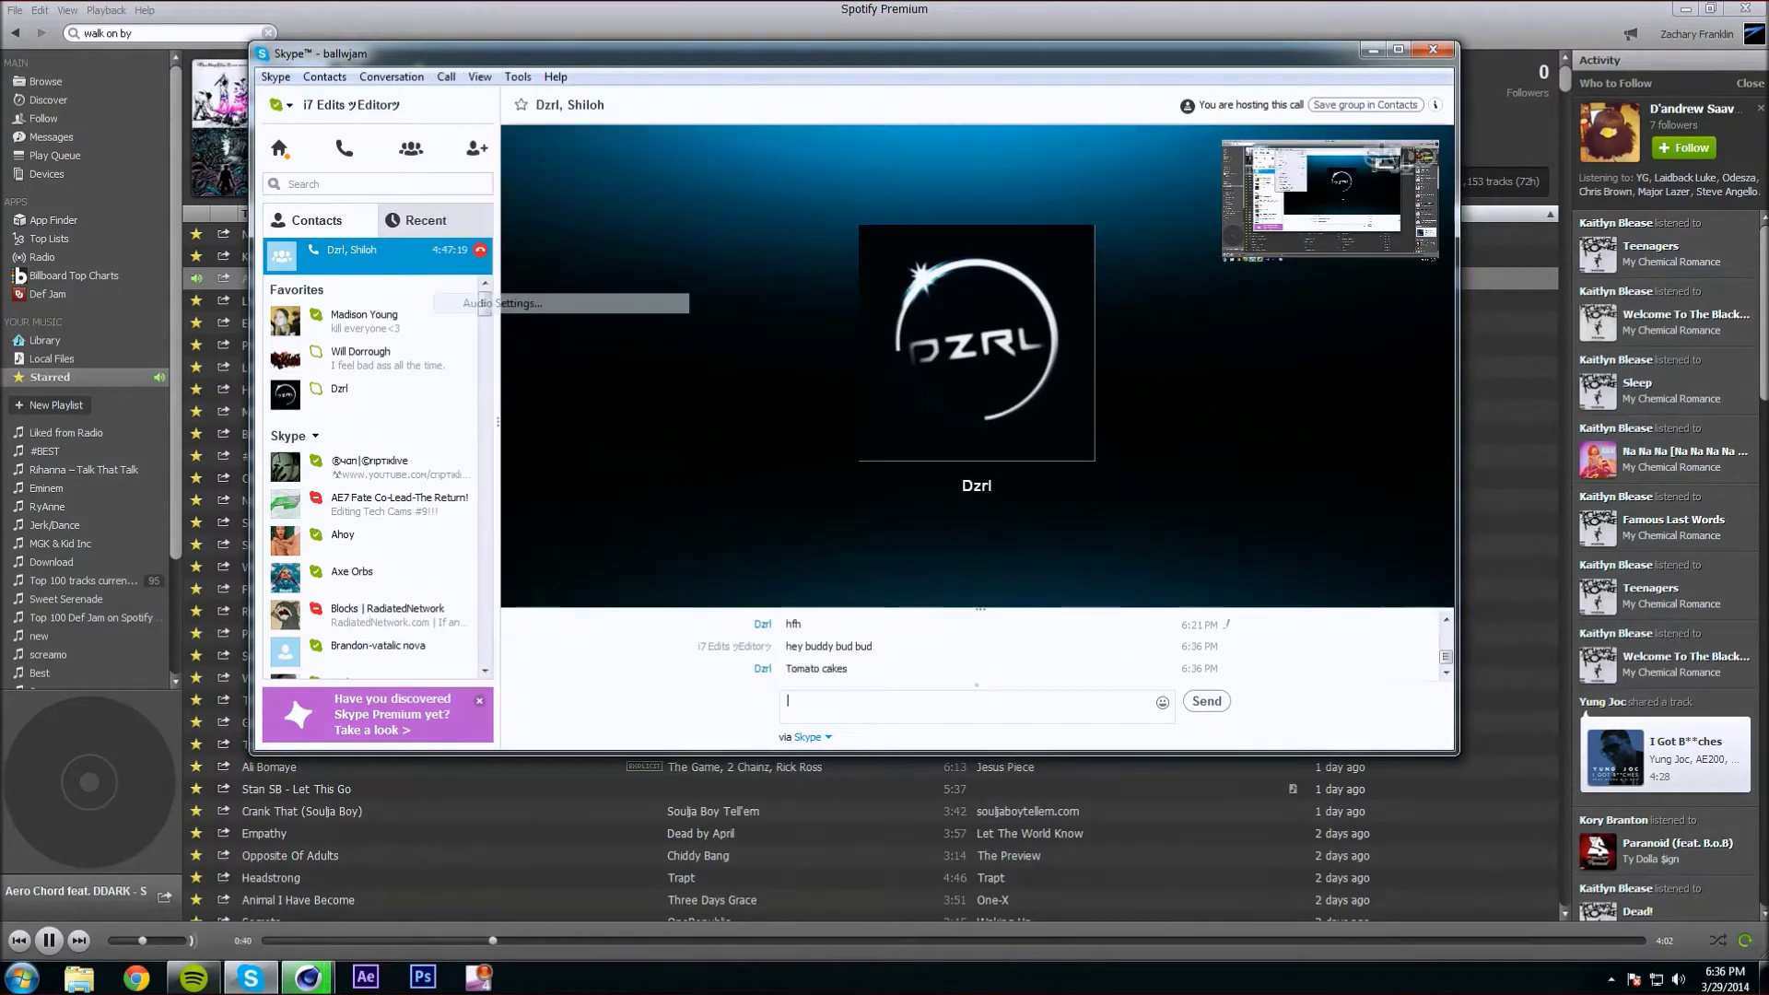
{"action": "left_click", "coordinate": [461, 295]}
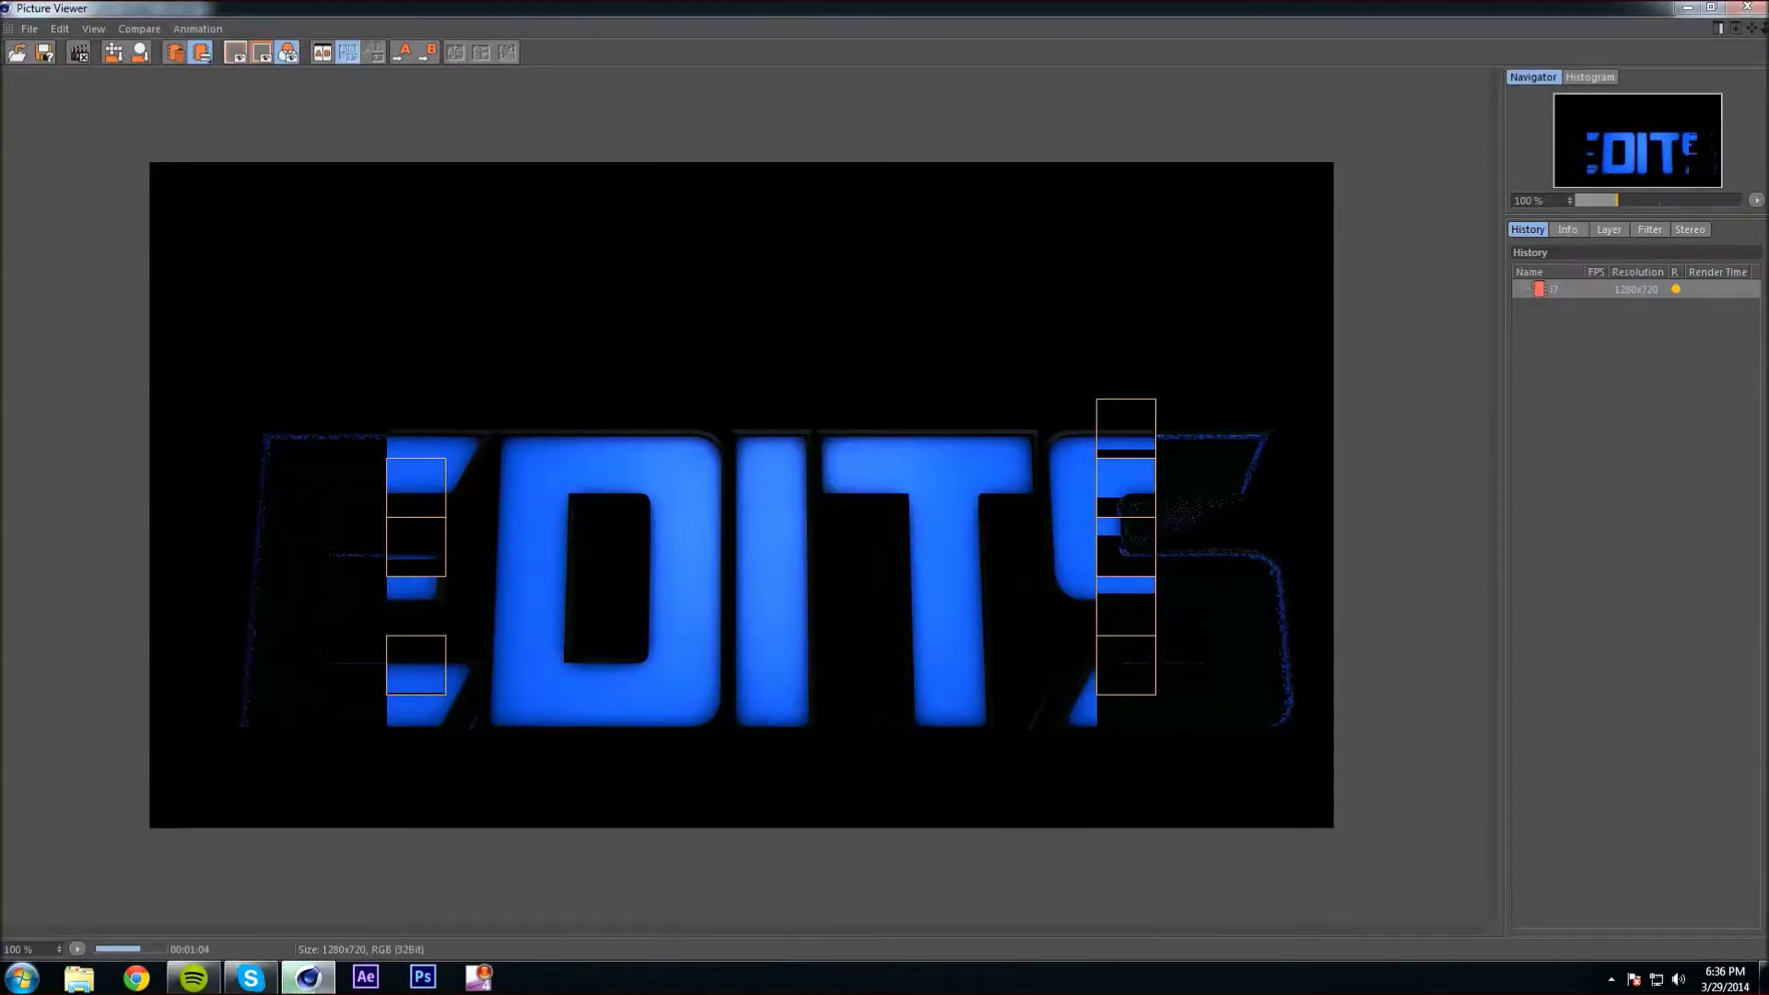
Save the finished render to the desktop as a PNG still image with alpha channel, named Edits.
{"action": "key", "text": "ctrl+s"}
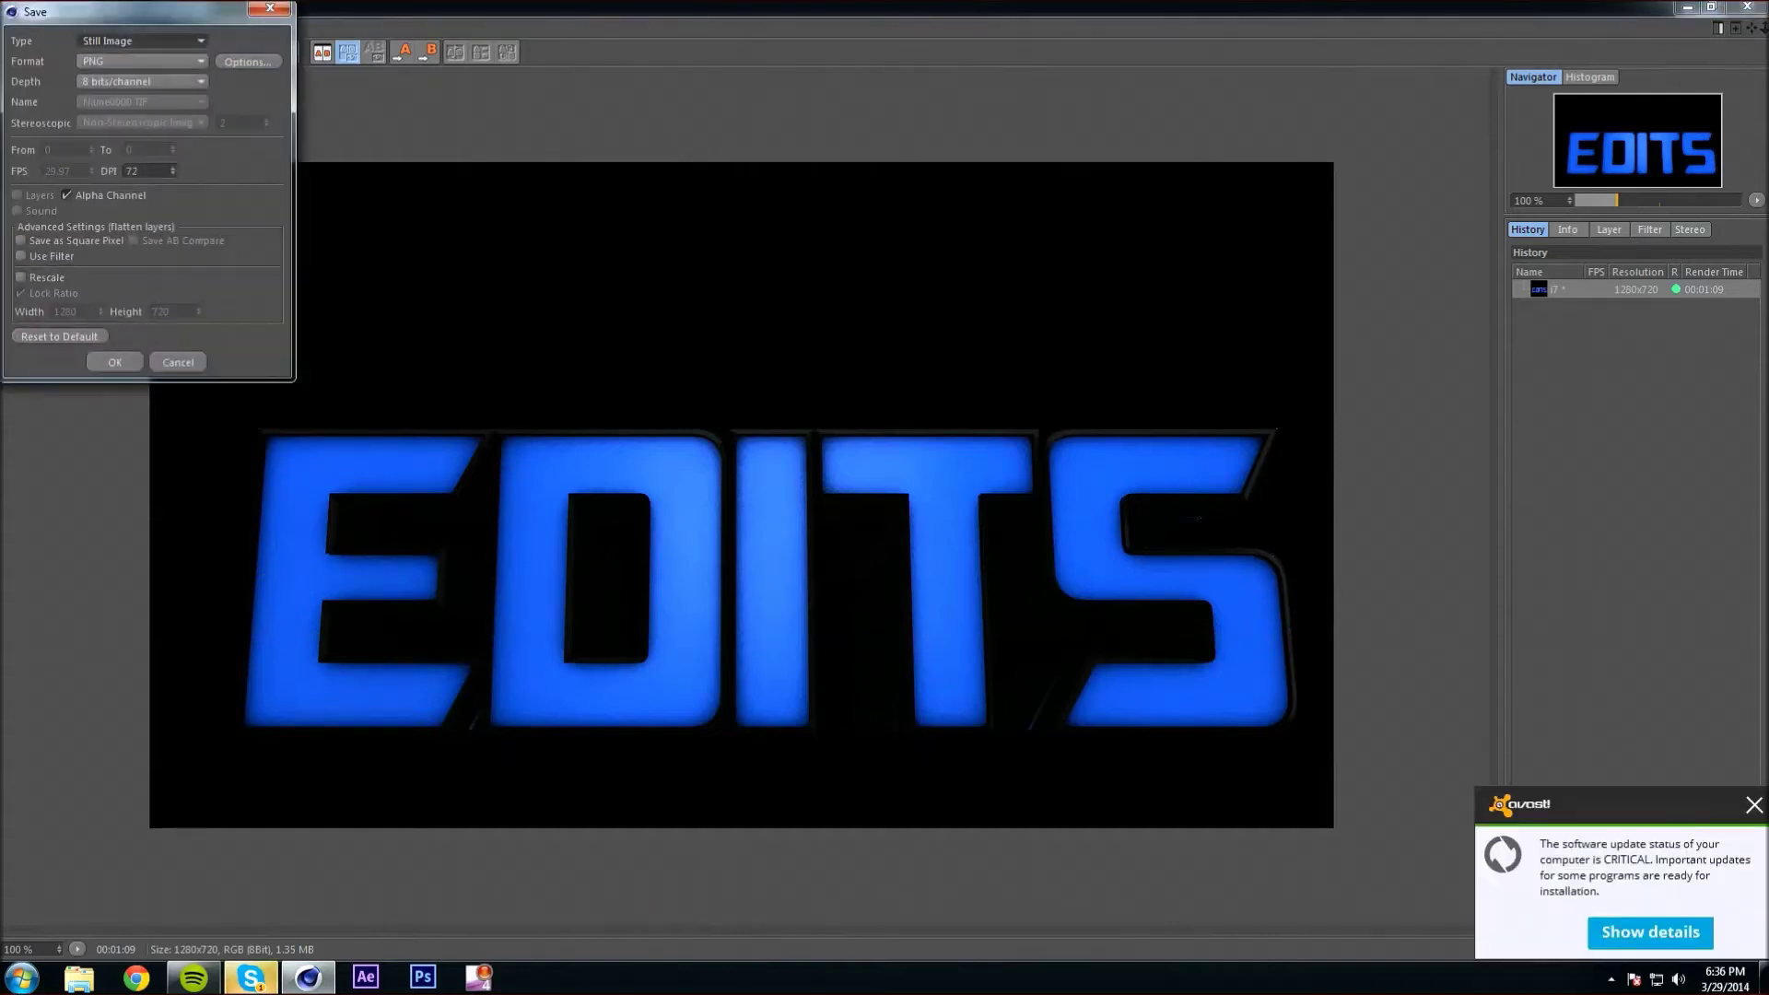
{"action": "key", "text": "Return"}
{"action": "type", "text": "Edits"}
{"action": "key", "text": "Return"}
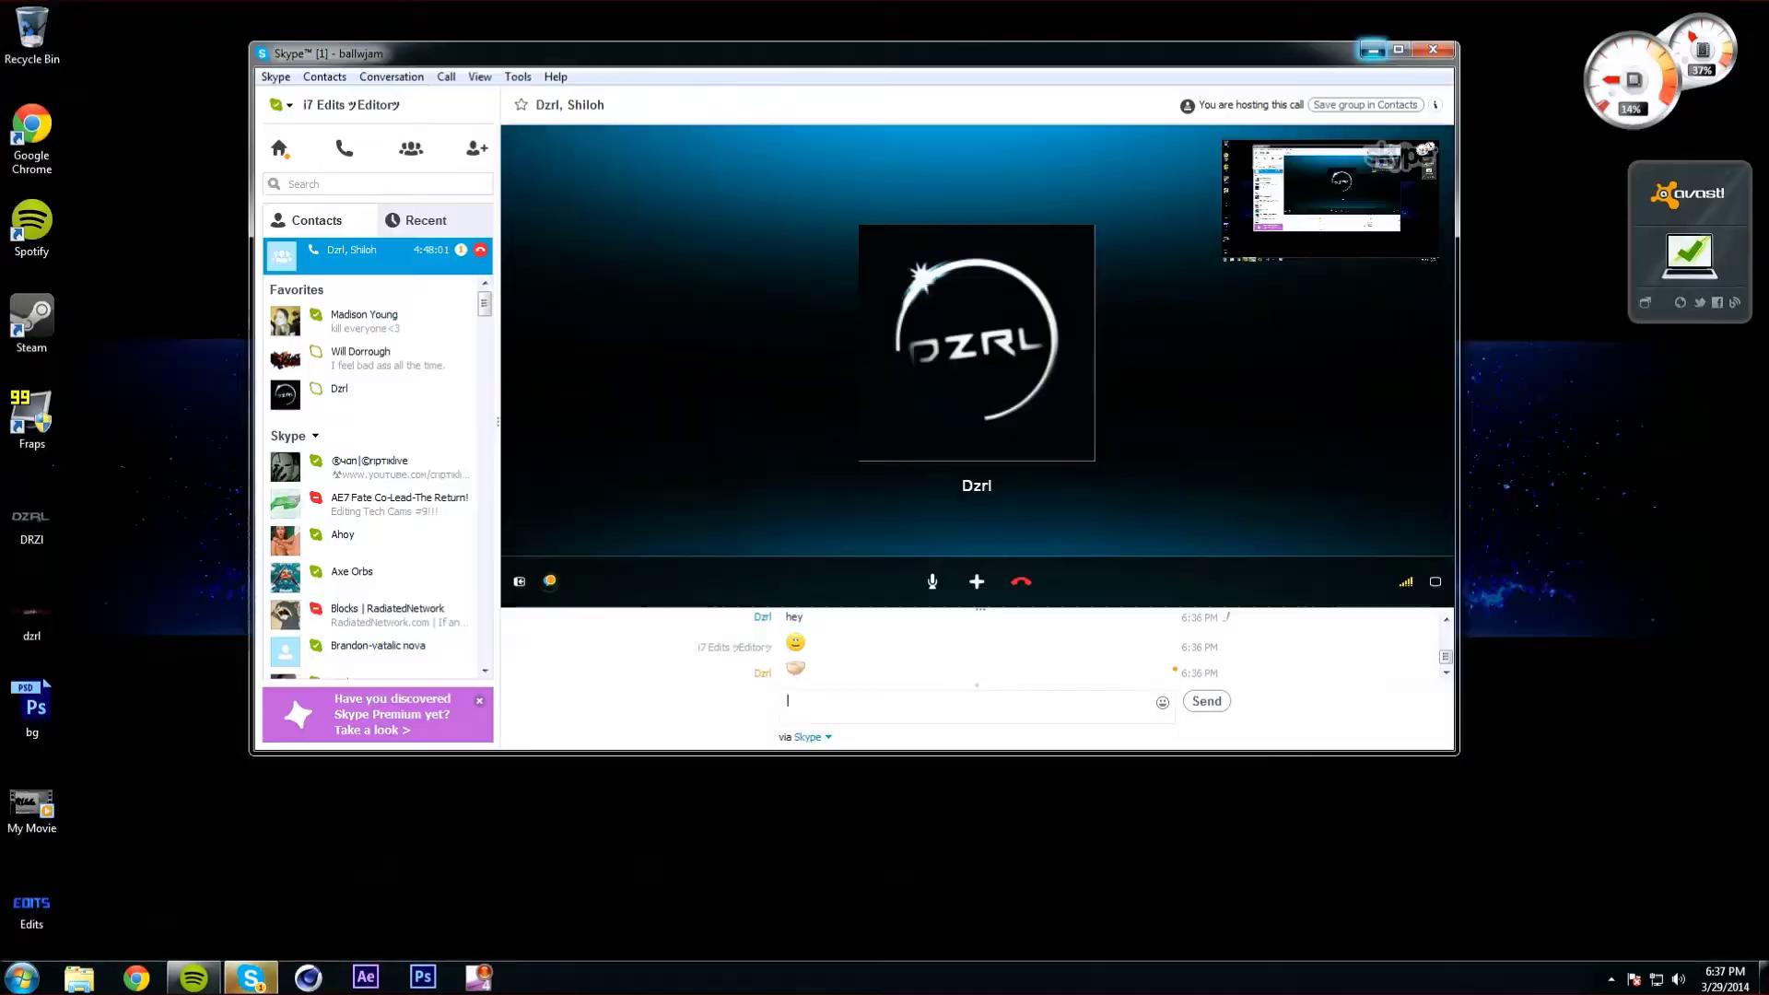
Show the desktop and open the bg file in Photoshop.
{"action": "key", "text": "super+d"}
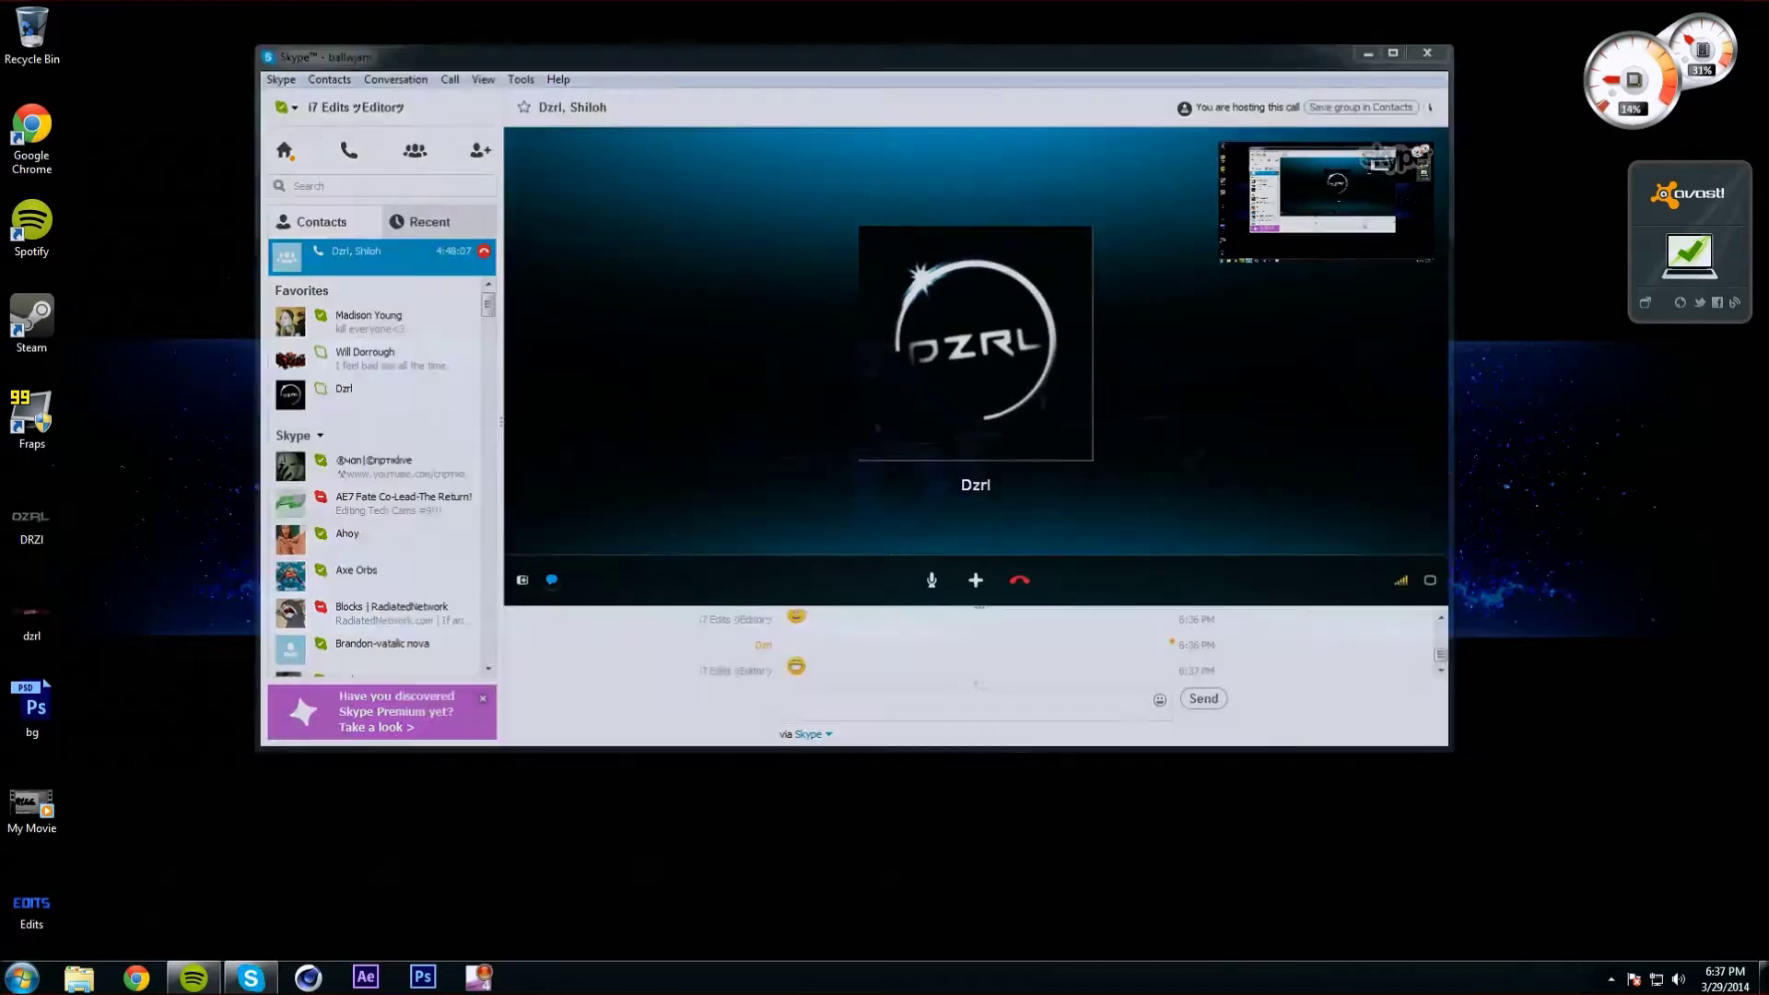
{"action": "key", "text": "Return"}
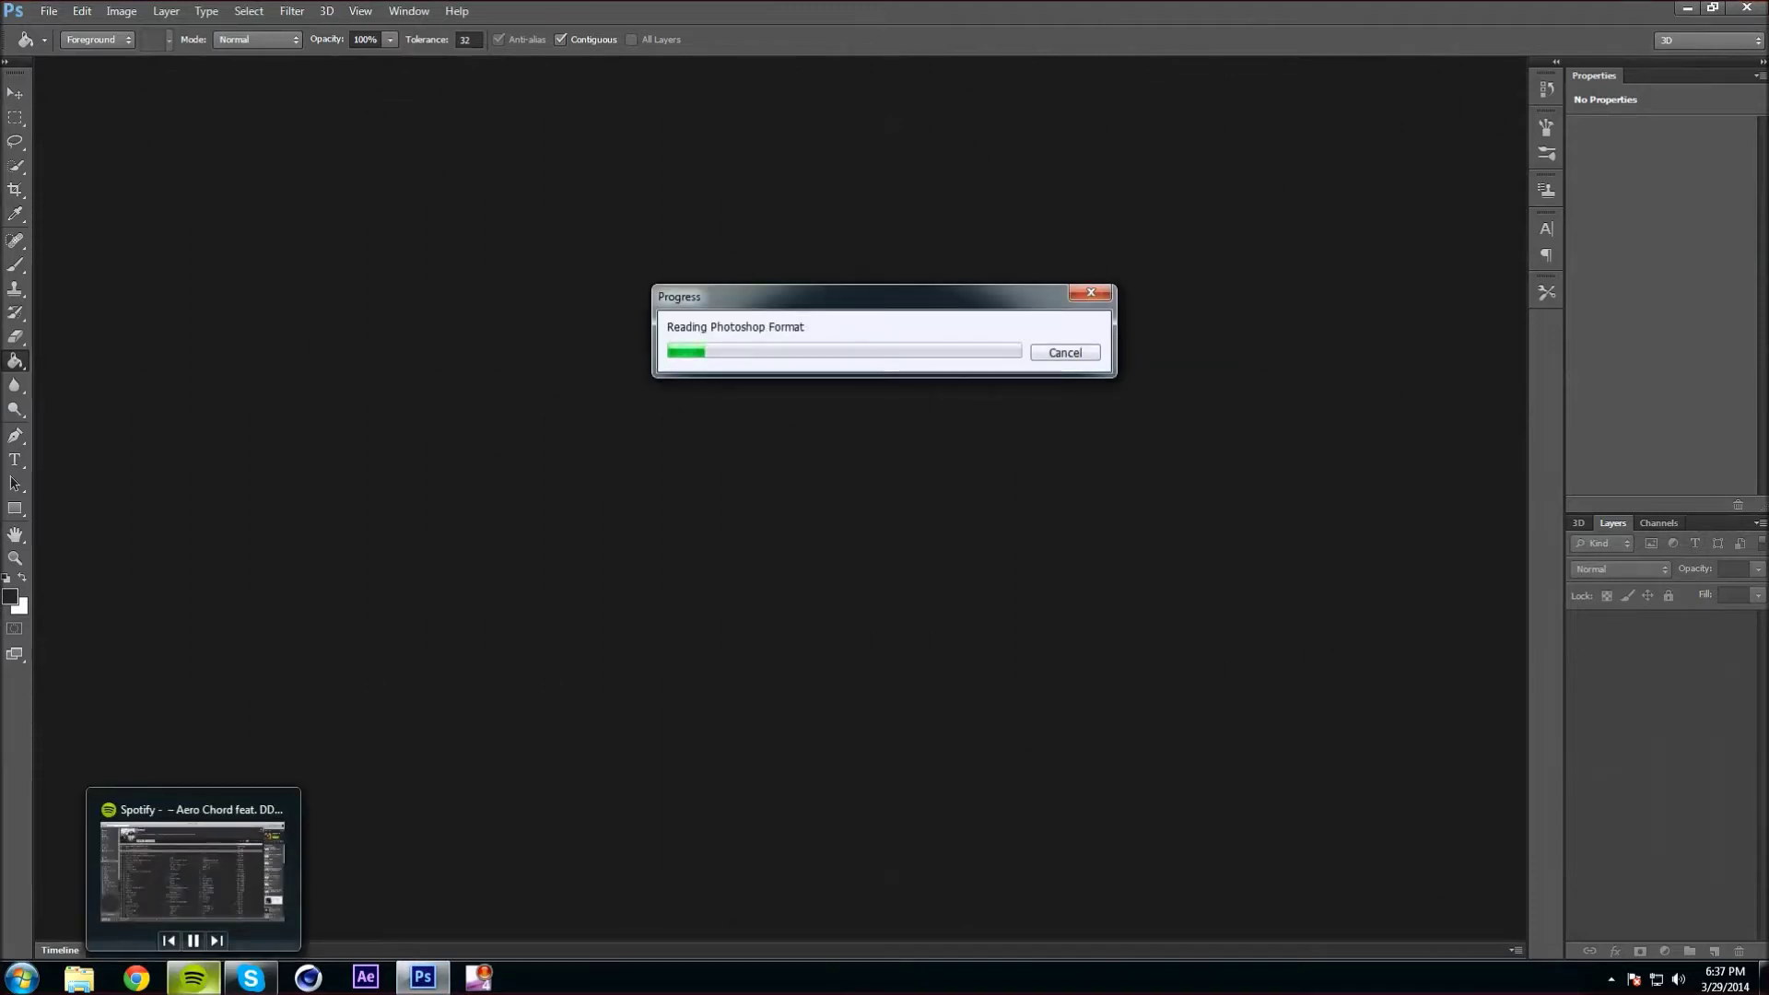
{"action": "left_click", "coordinate": [194, 977]}
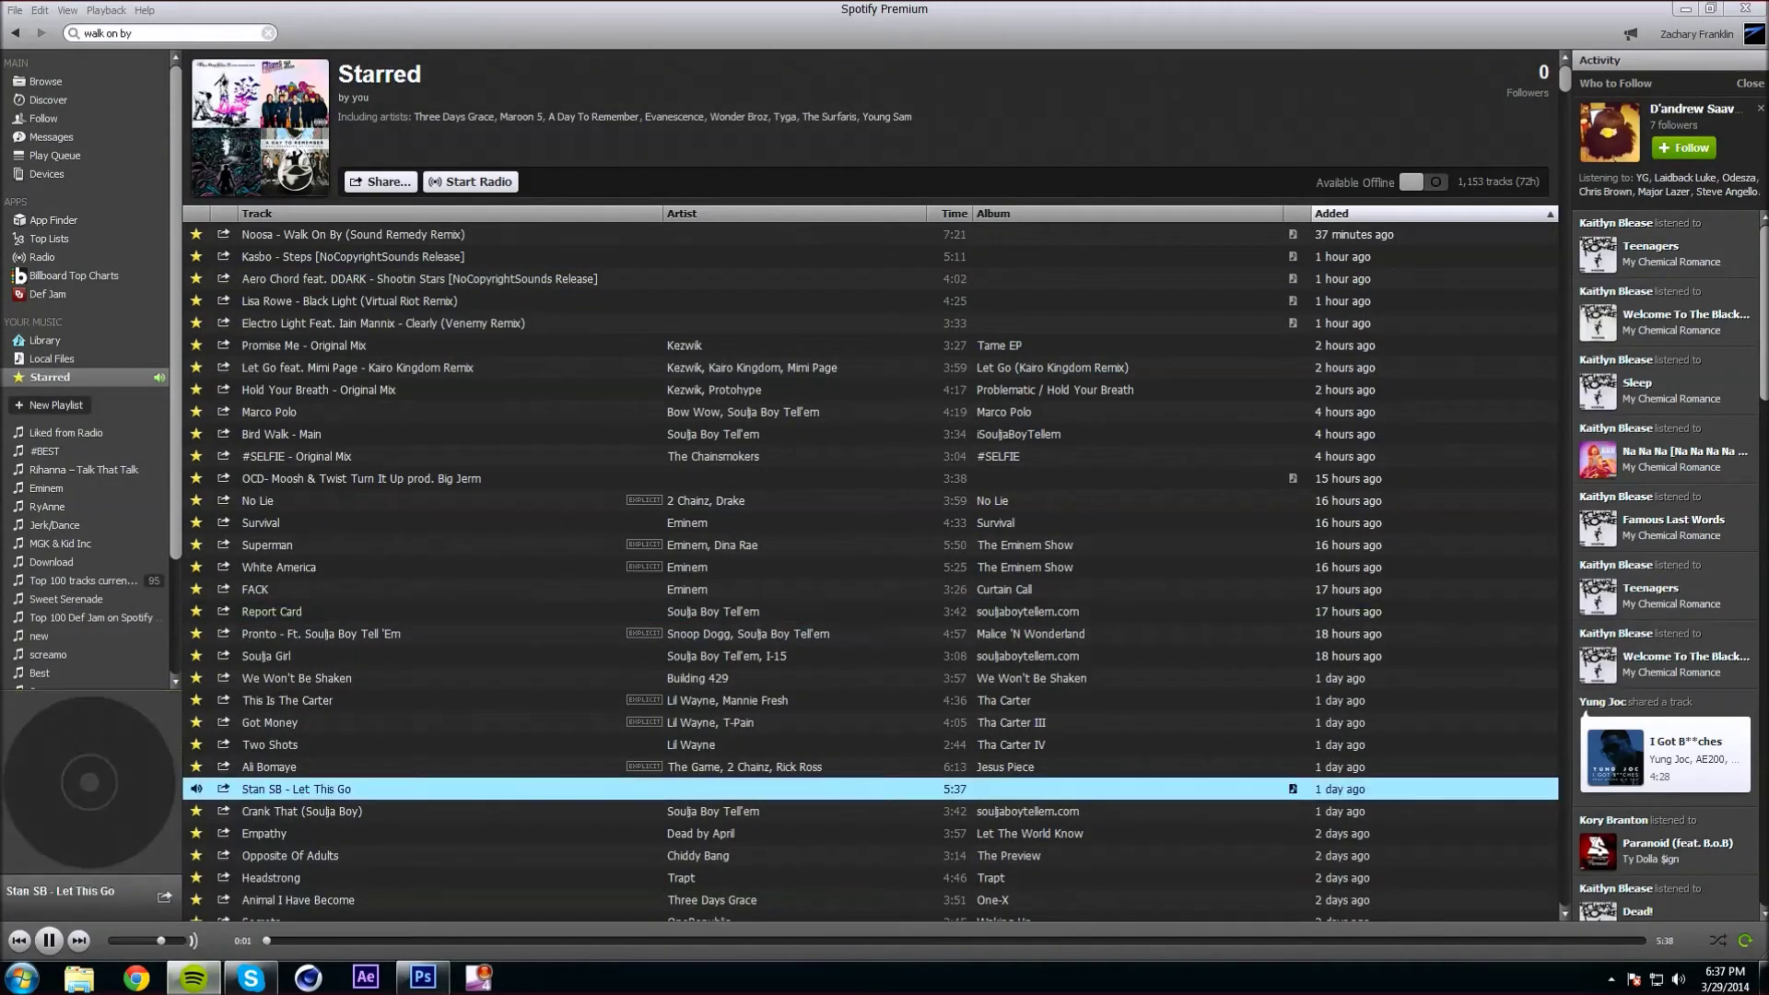
{"action": "key", "text": "alt+Tab"}
Move the DZRL logo layer about 4.6 cm to the left and 0.8 cm up with Free Transform.
{"action": "scroll", "coordinate": [1668, 777], "scroll_direction": "down", "scroll_amount": 2}
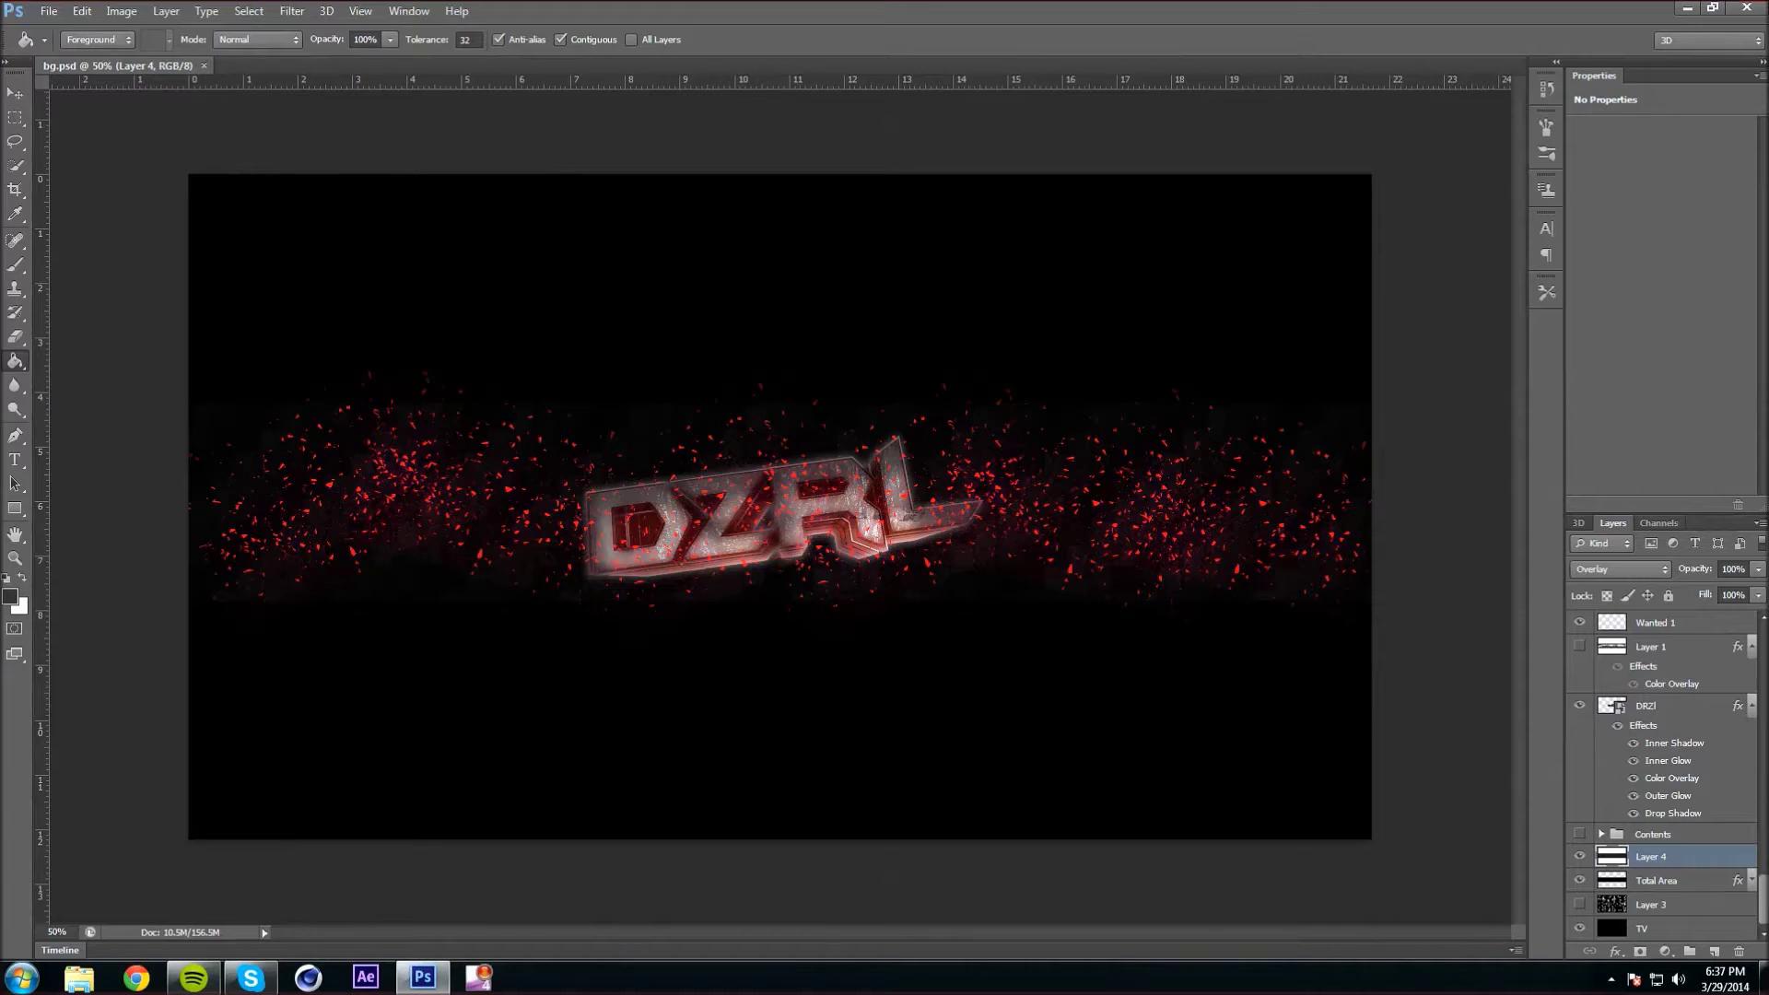
{"action": "scroll", "coordinate": [1668, 774], "scroll_direction": "up", "scroll_amount": 2}
{"action": "key", "text": "ctrl+t"}
{"action": "left_click_drag", "start_coordinate": [811, 516], "coordinate": [535, 472]}
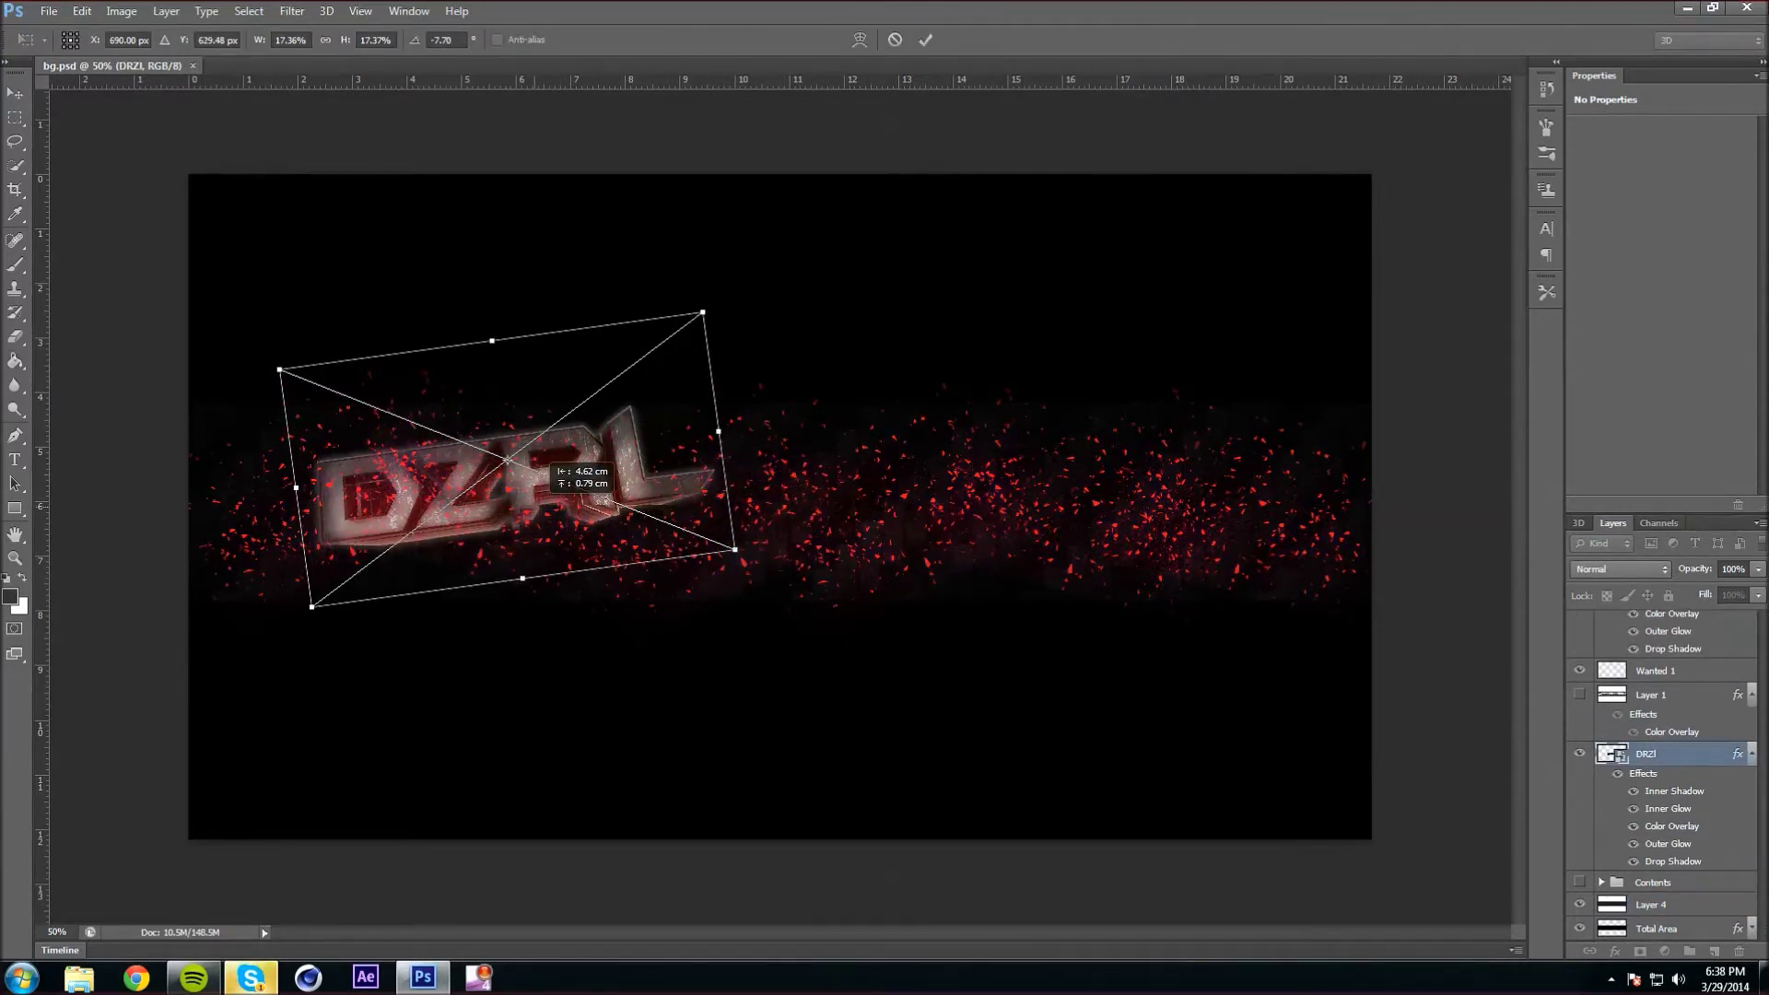
{"action": "key", "text": "Return"}
{"action": "left_click", "coordinate": [251, 978]}
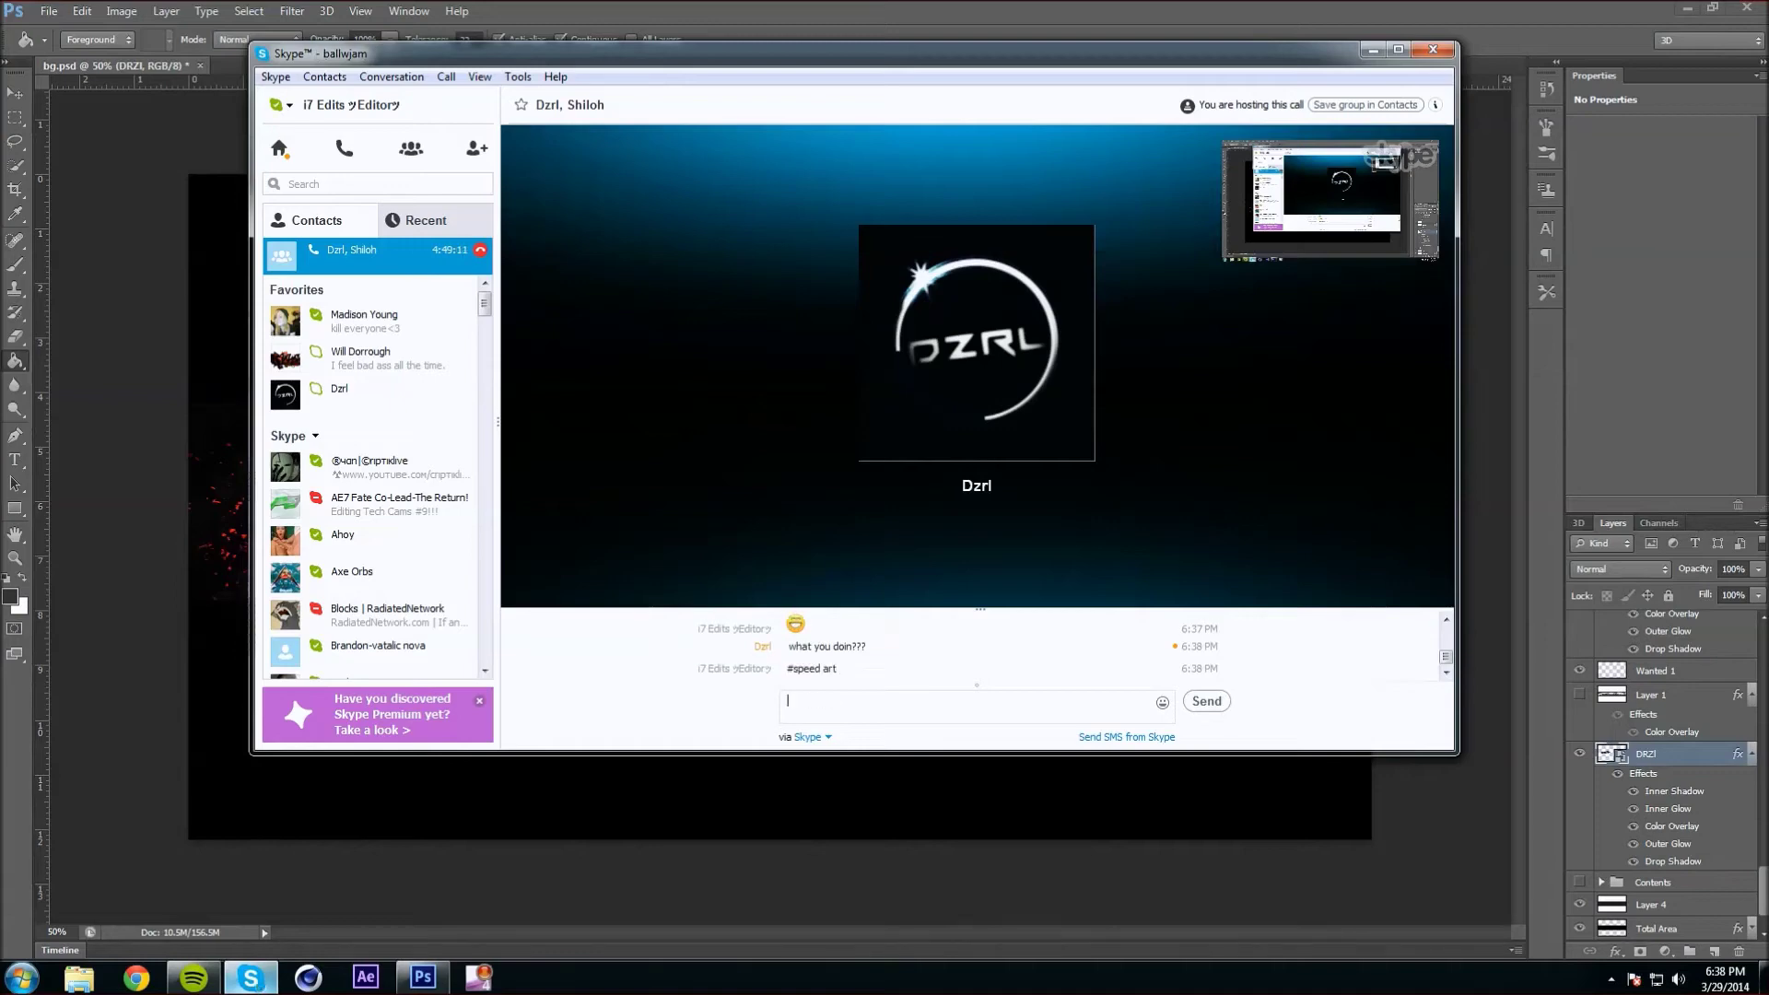
{"action": "left_click", "coordinate": [251, 978]}
{"action": "left_click", "coordinate": [48, 11]}
{"action": "left_click", "coordinate": [92, 423]}
{"action": "double_click", "coordinate": [791, 576]}
{"action": "left_click_drag", "start_coordinate": [1371, 839], "coordinate": [763, 299]}
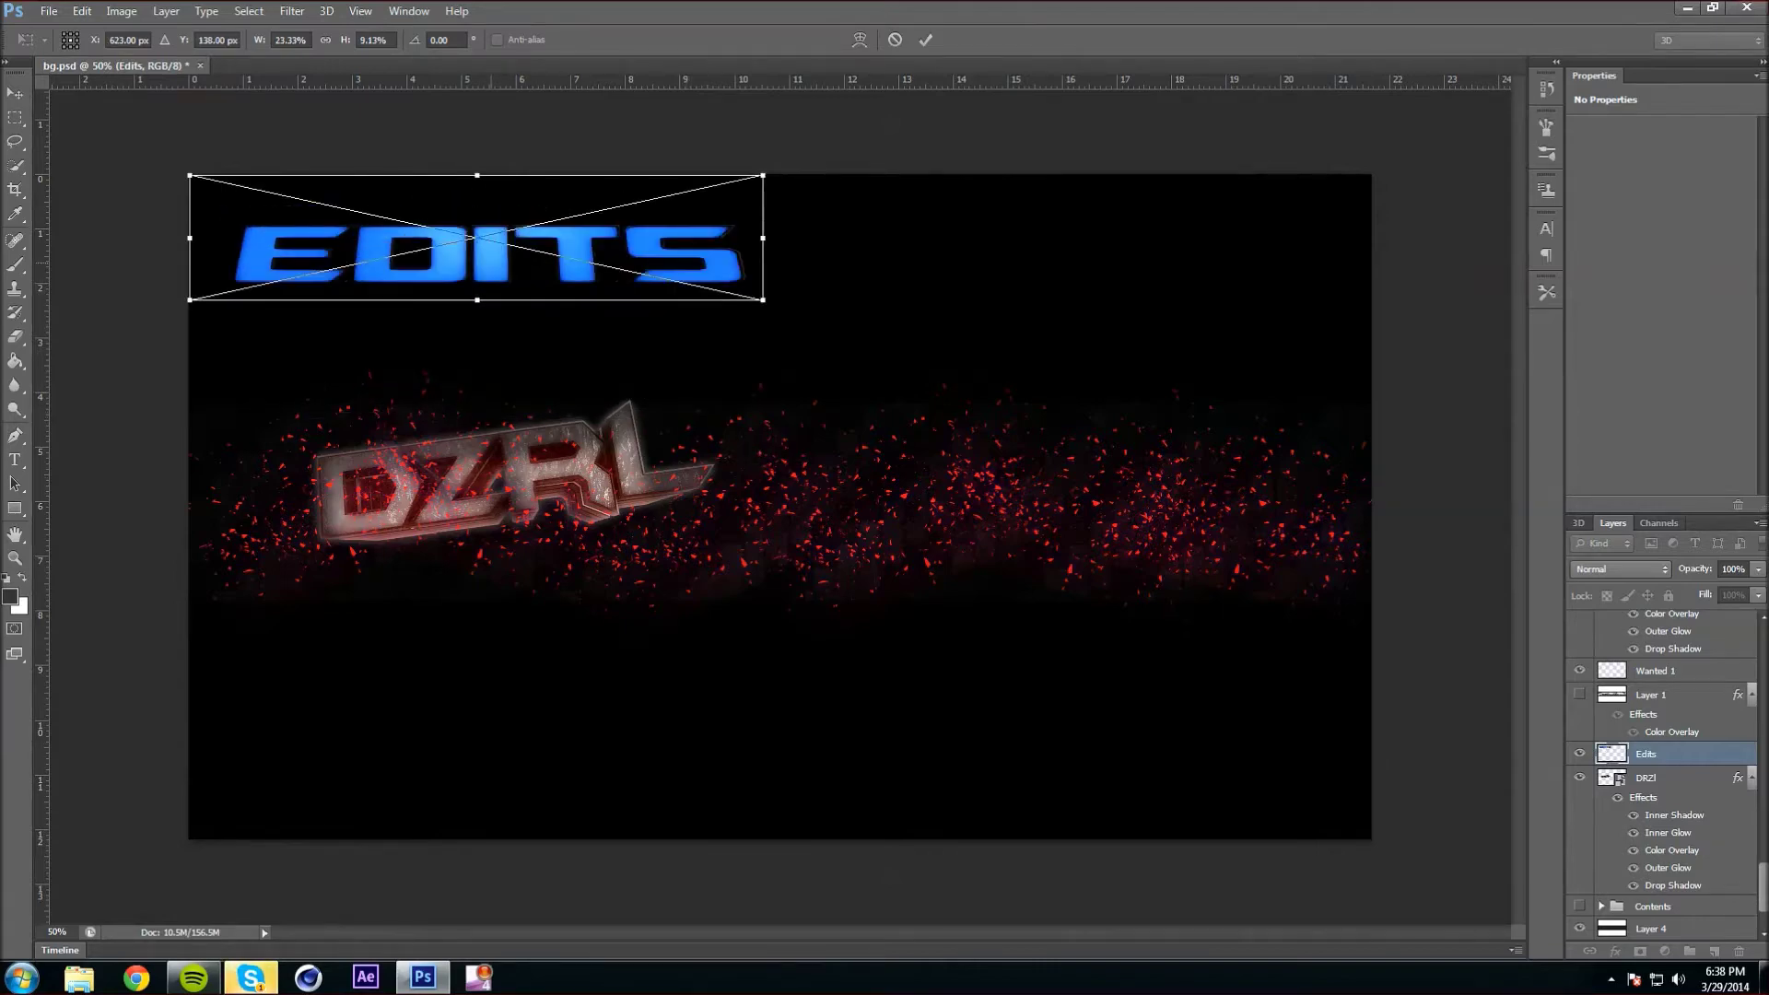
{"action": "key", "text": "Return"}
{"action": "left_click", "coordinate": [82, 11]}
{"action": "left_click", "coordinate": [102, 31]}
Place the Edits image in the banner, scaled proportionally to about 17.6% and rotated about -11.8°.
{"action": "left_click", "coordinate": [49, 12]}
{"action": "left_click", "coordinate": [92, 424]}
{"action": "double_click", "coordinate": [791, 577]}
{"action": "left_click_drag", "start_coordinate": [1371, 839], "coordinate": [661, 361]}
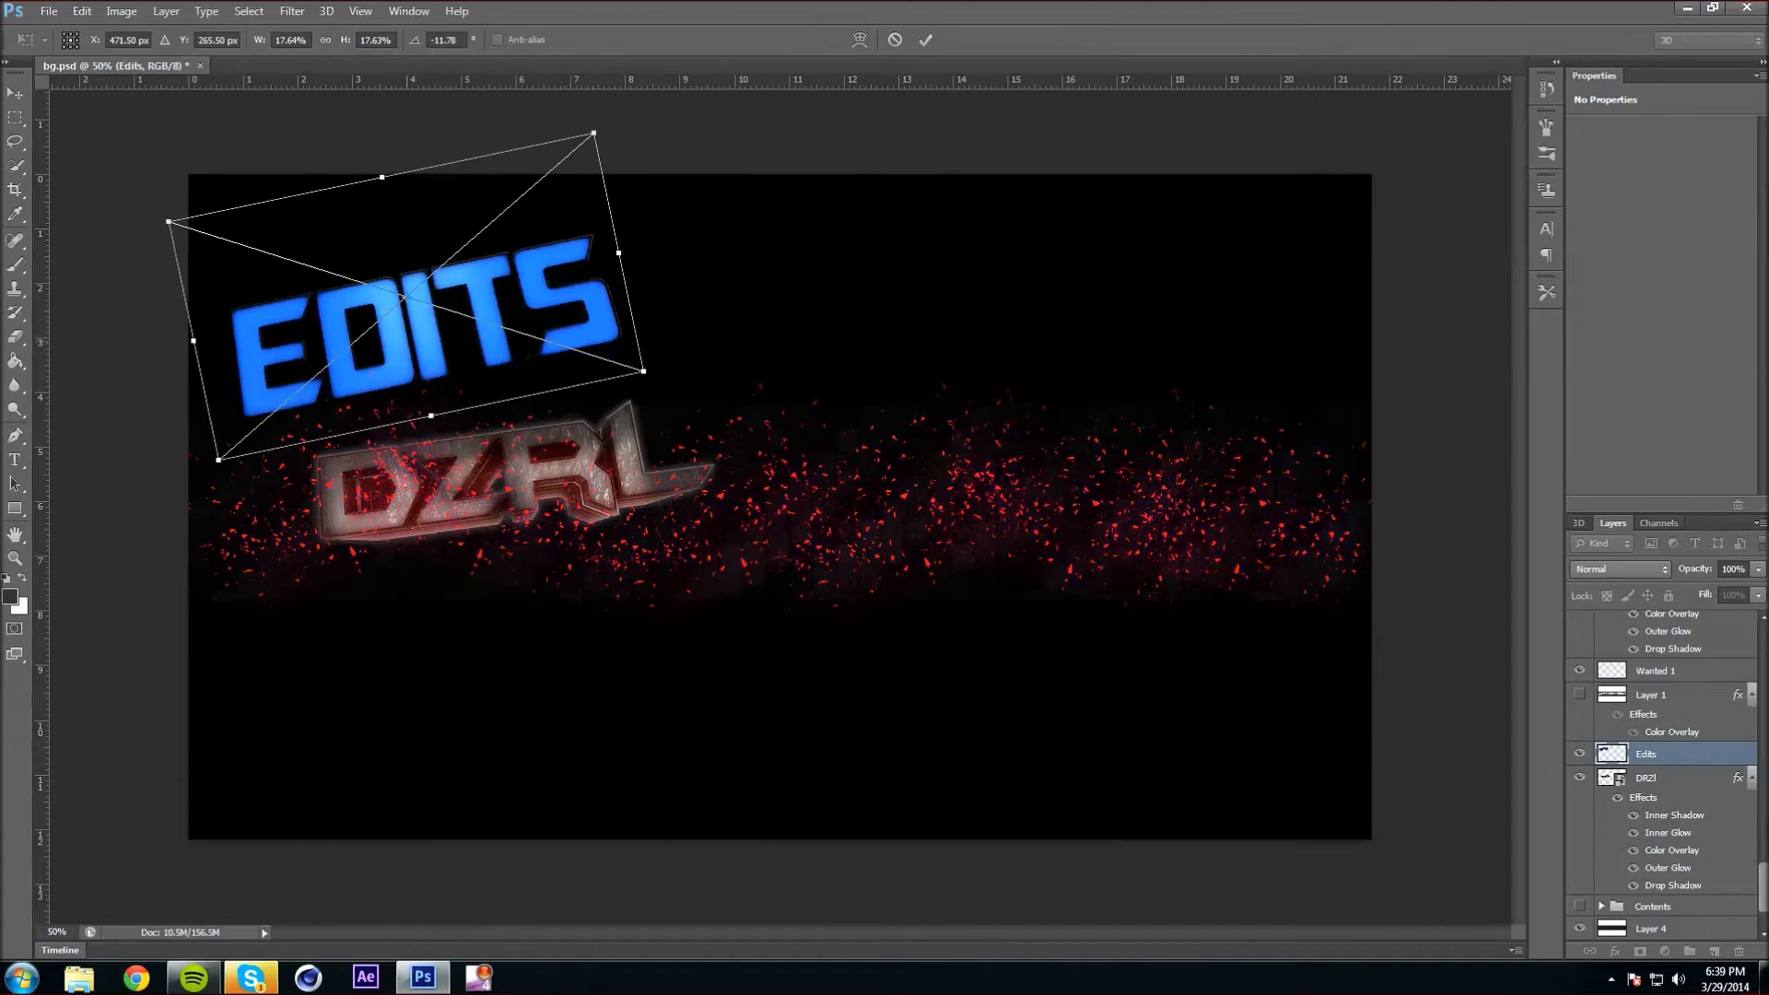
Move the placed EDITS text to the right of the DZRL logo, adjust its tilt slightly and commit the transform.
{"action": "left_click_drag", "start_coordinate": [419, 226], "coordinate": [933, 394]}
{"action": "left_click_drag", "start_coordinate": [1226, 553], "coordinate": [1235, 534]}
{"action": "key", "text": "Return"}
Nudge the DZRL logo slightly right and down on the banner.
{"action": "key", "text": "g"}
{"action": "left_click_drag", "start_coordinate": [537, 442], "coordinate": [552, 451]}
{"action": "left_click_drag", "start_coordinate": [485, 495], "coordinate": [500, 527]}
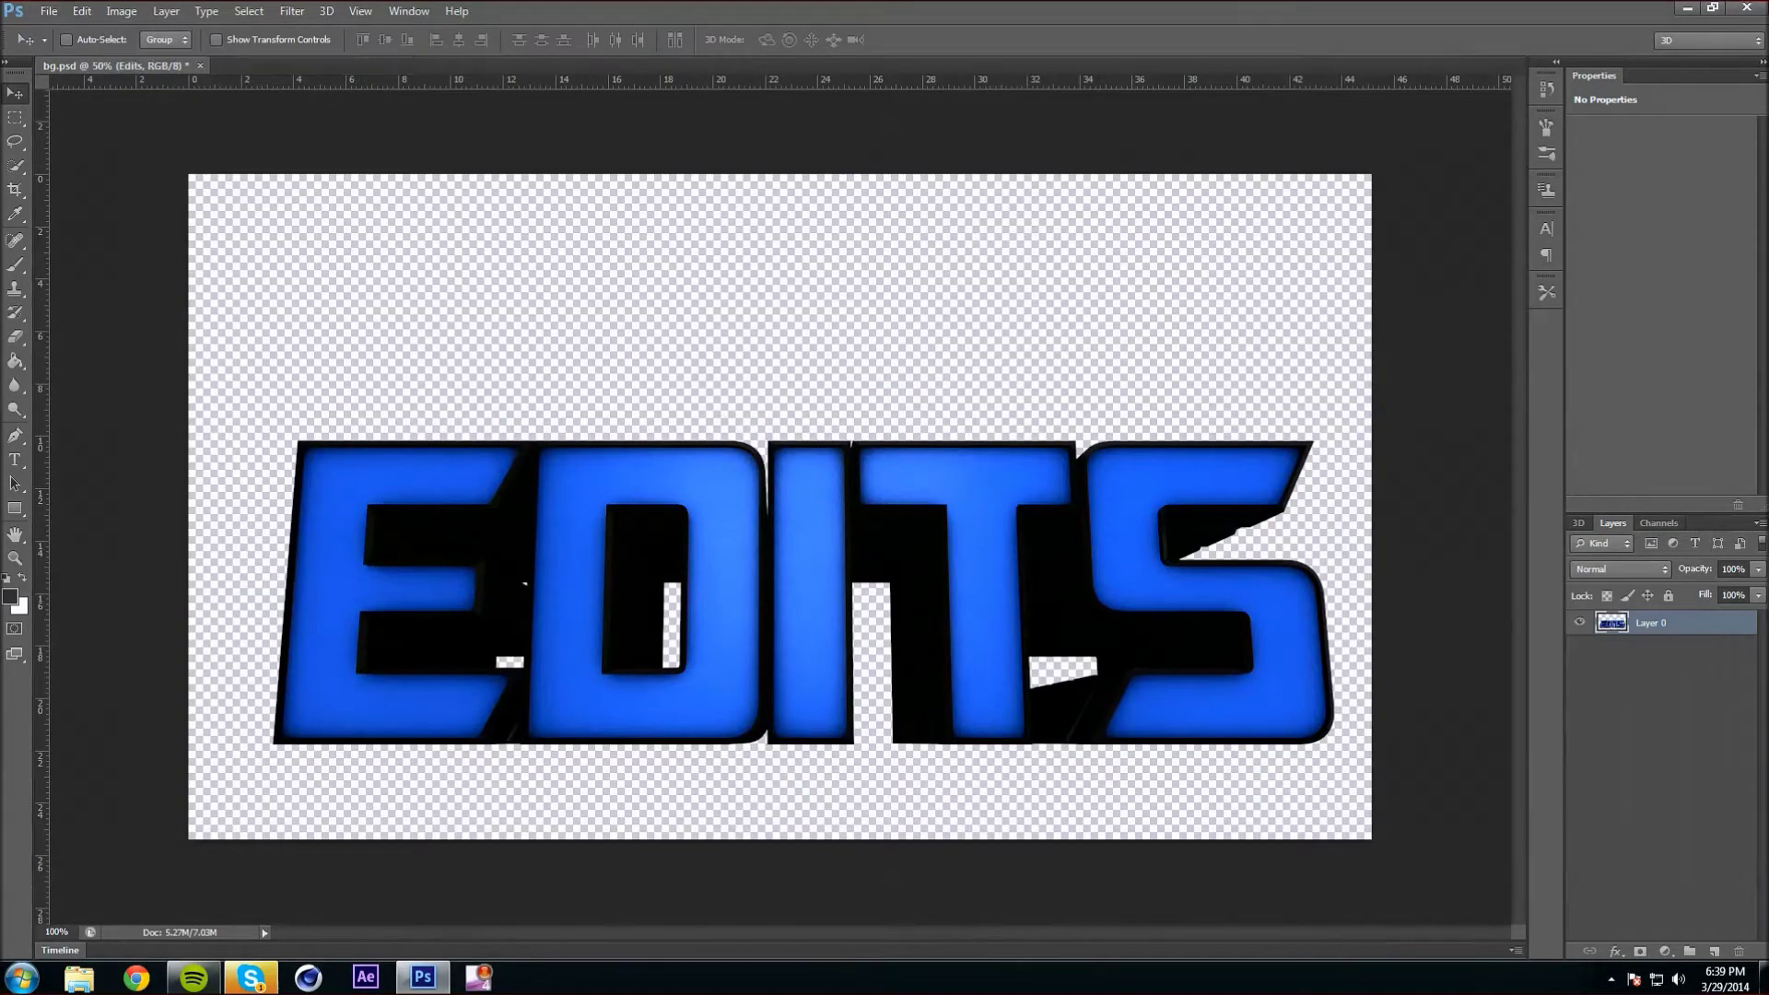
Add a black Multiply Drop Shadow to the Edits layer with 63% opacity, 5 px distance and 15% spread.
{"action": "right_click", "coordinate": [1646, 753]}
{"action": "left_click", "coordinate": [1558, 227]}
{"action": "left_click", "coordinate": [1133, 632]}
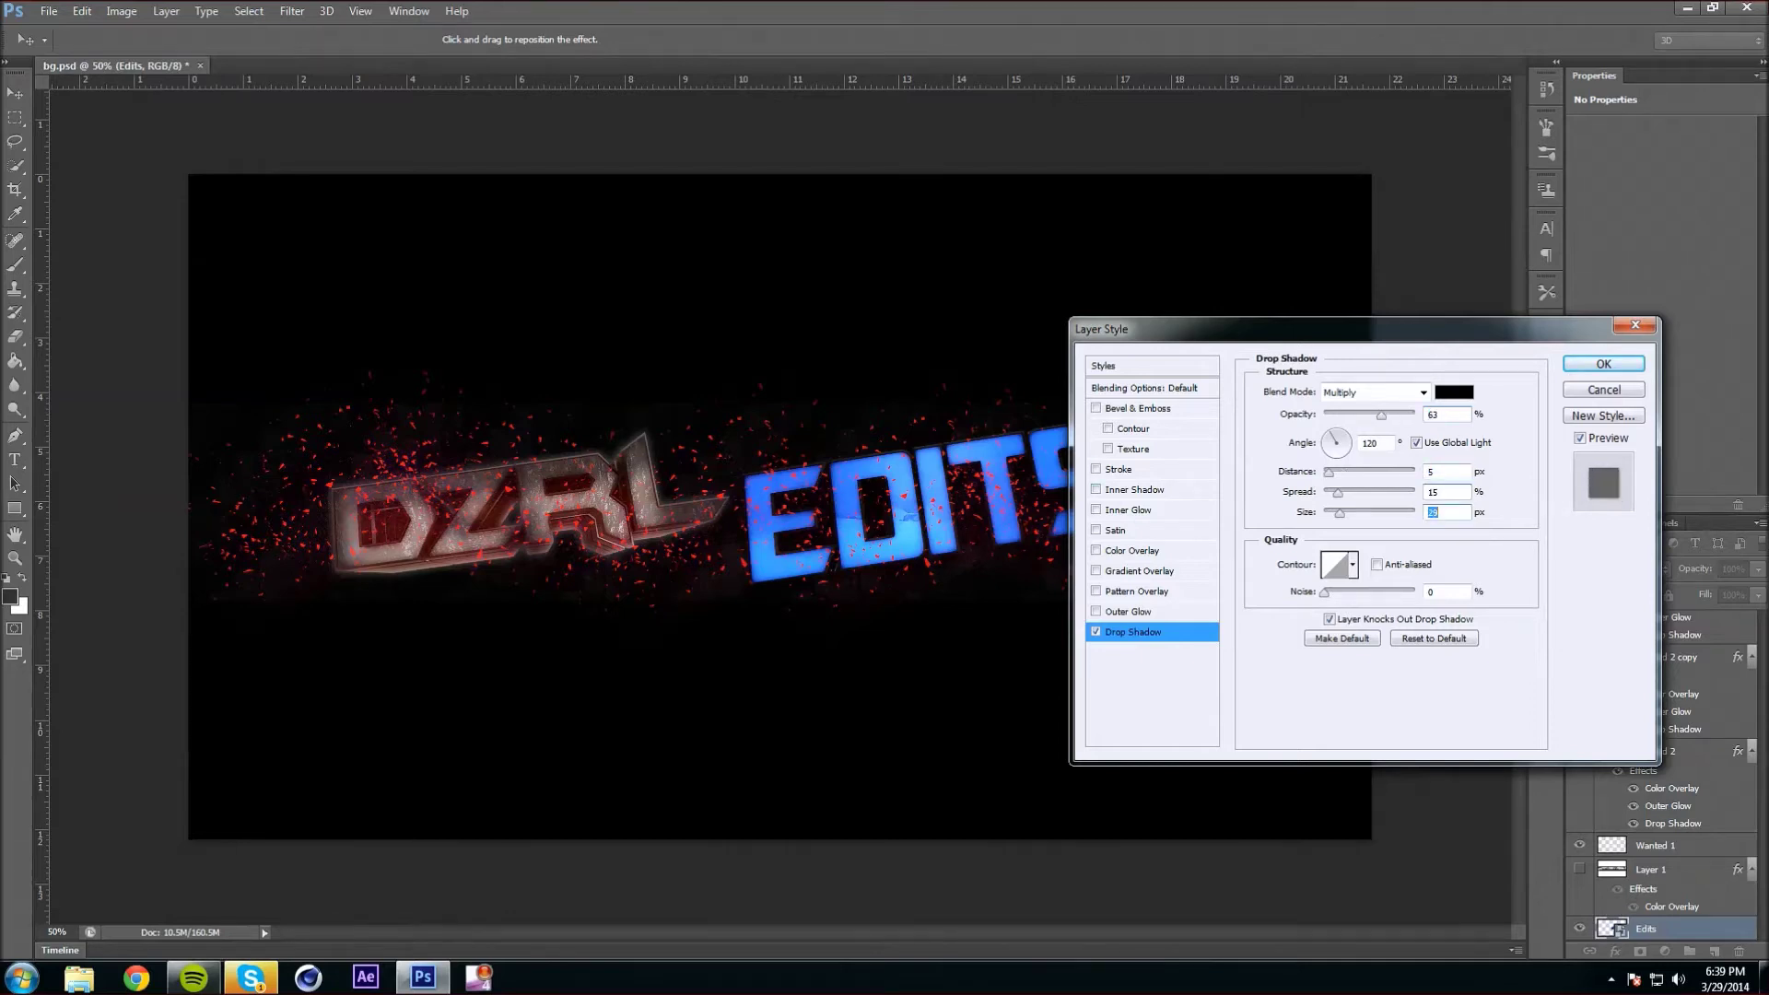
Add an Outer Glow to the Edits layer in colour 1f99ed with Screen blending and 17% opacity.
{"action": "left_click", "coordinate": [1128, 612]}
{"action": "left_click", "coordinate": [1338, 456]}
{"action": "left_click", "coordinate": [1499, 470]}
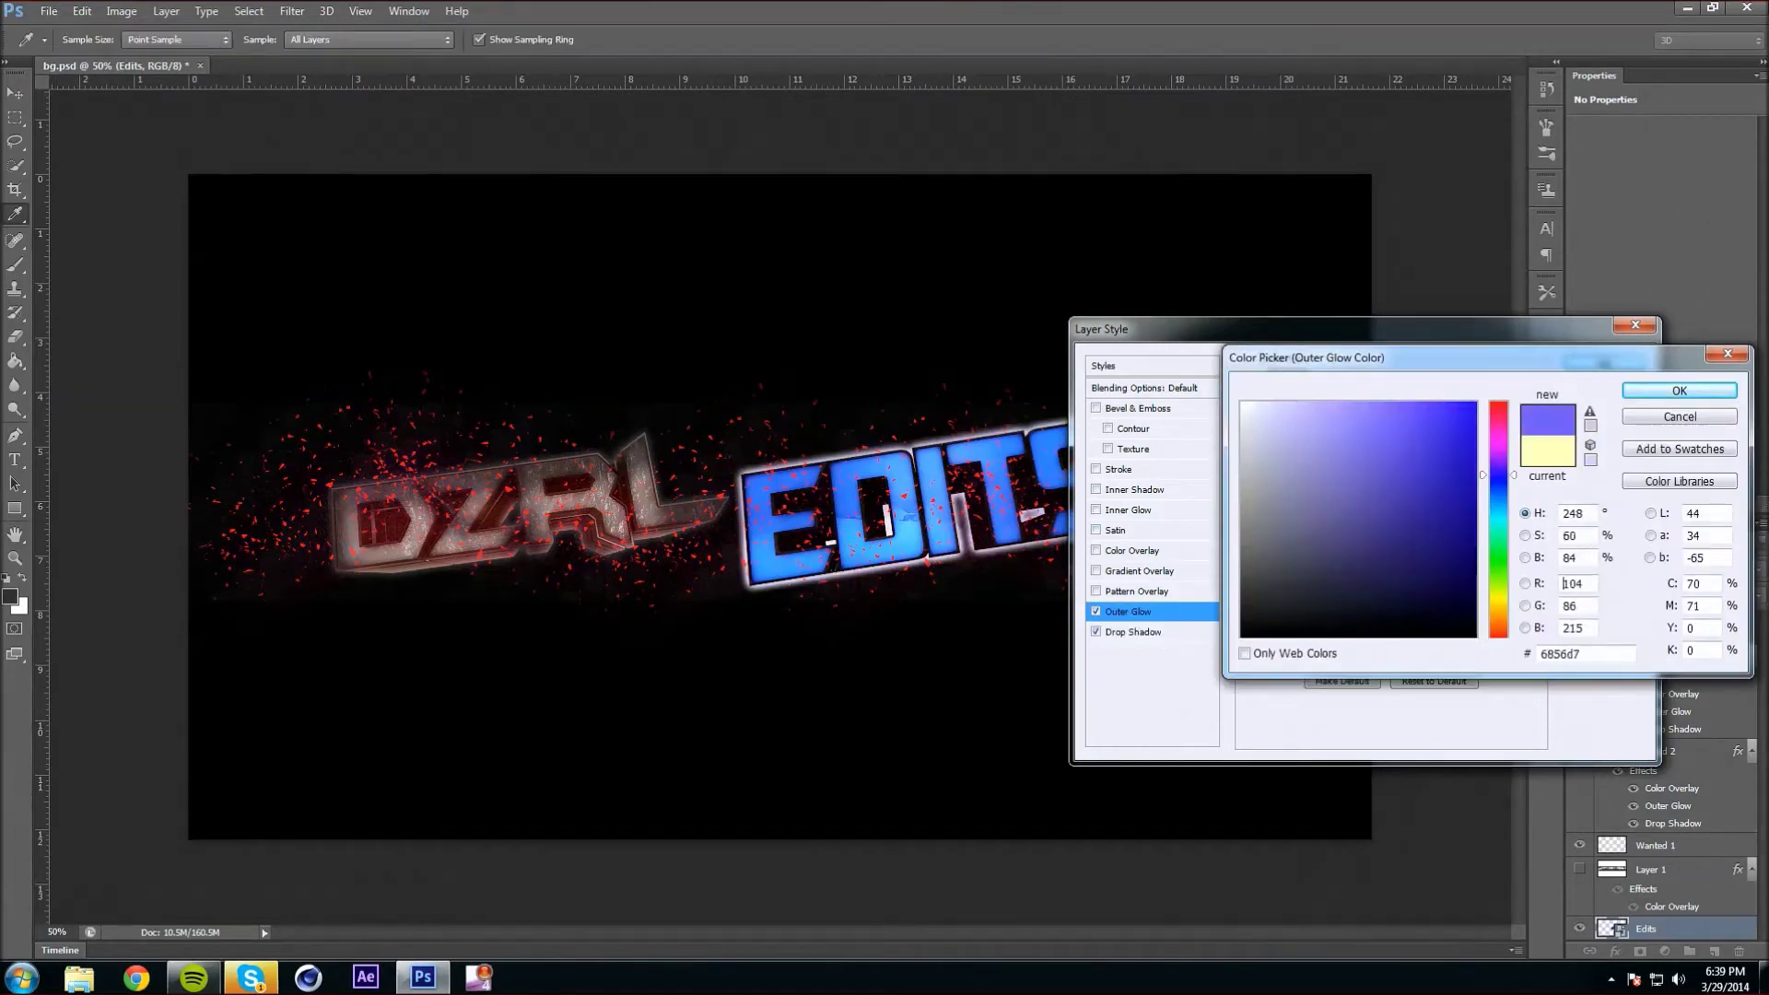
{"action": "type", "text": "1f99ed"}
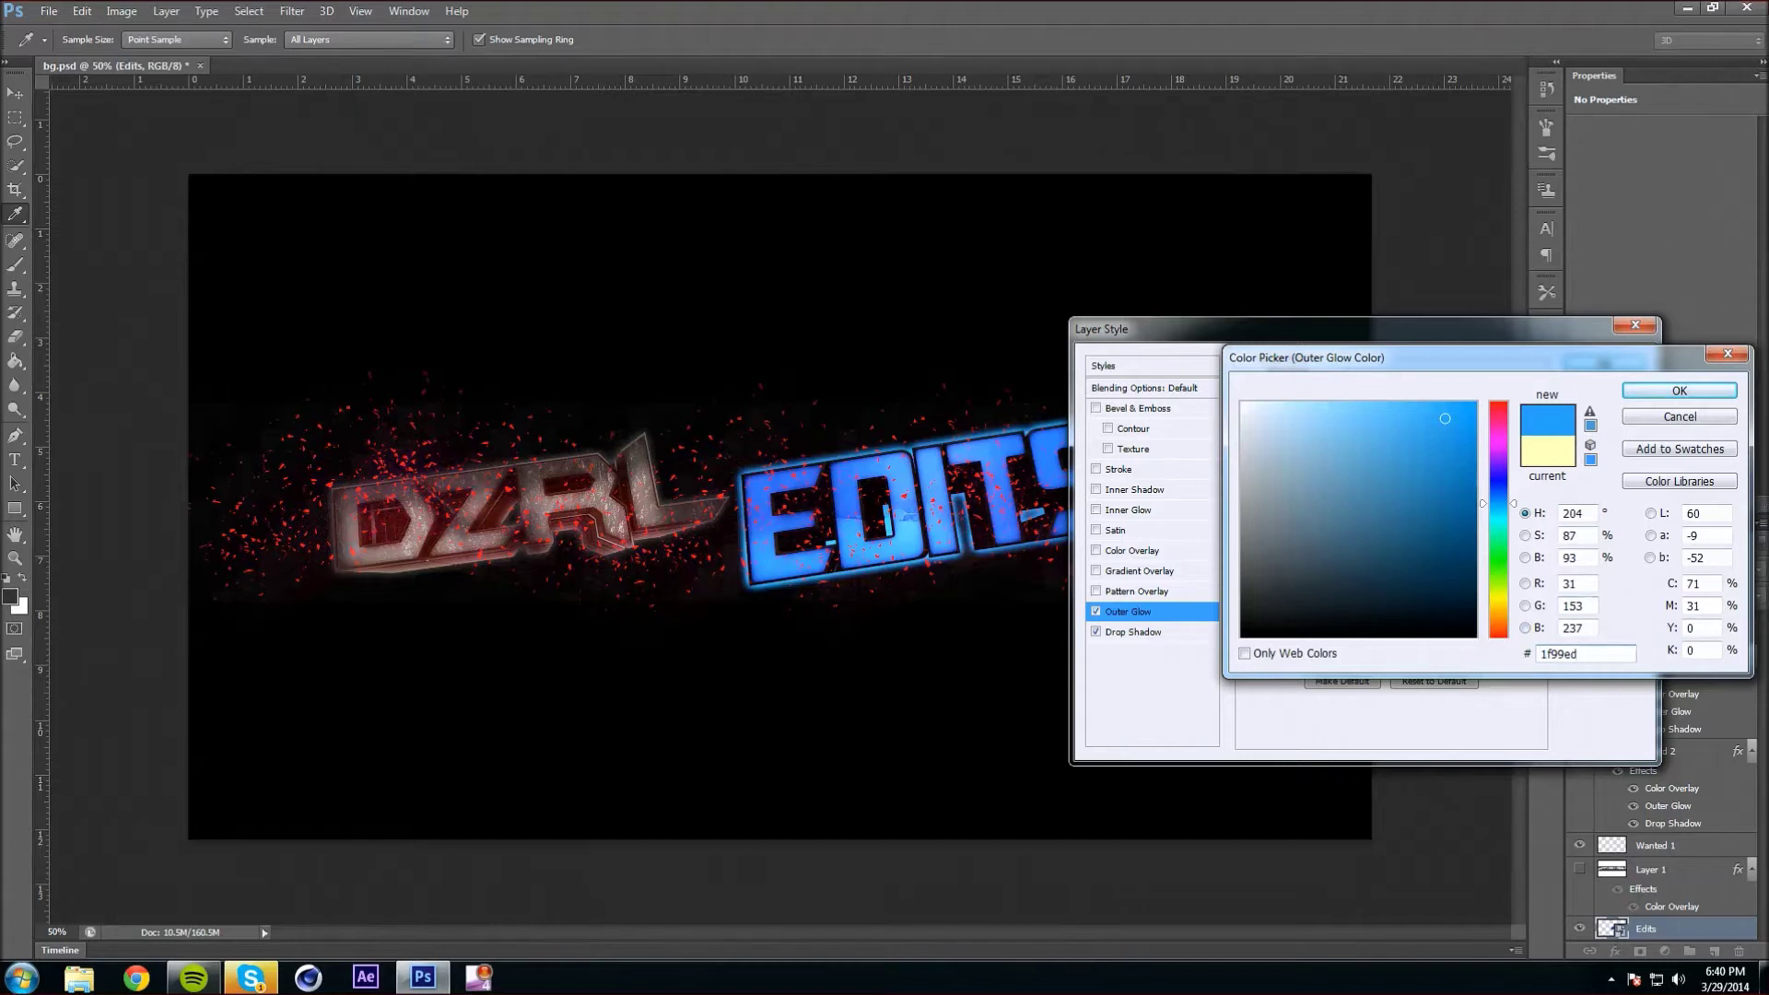
{"action": "key", "text": "Return"}
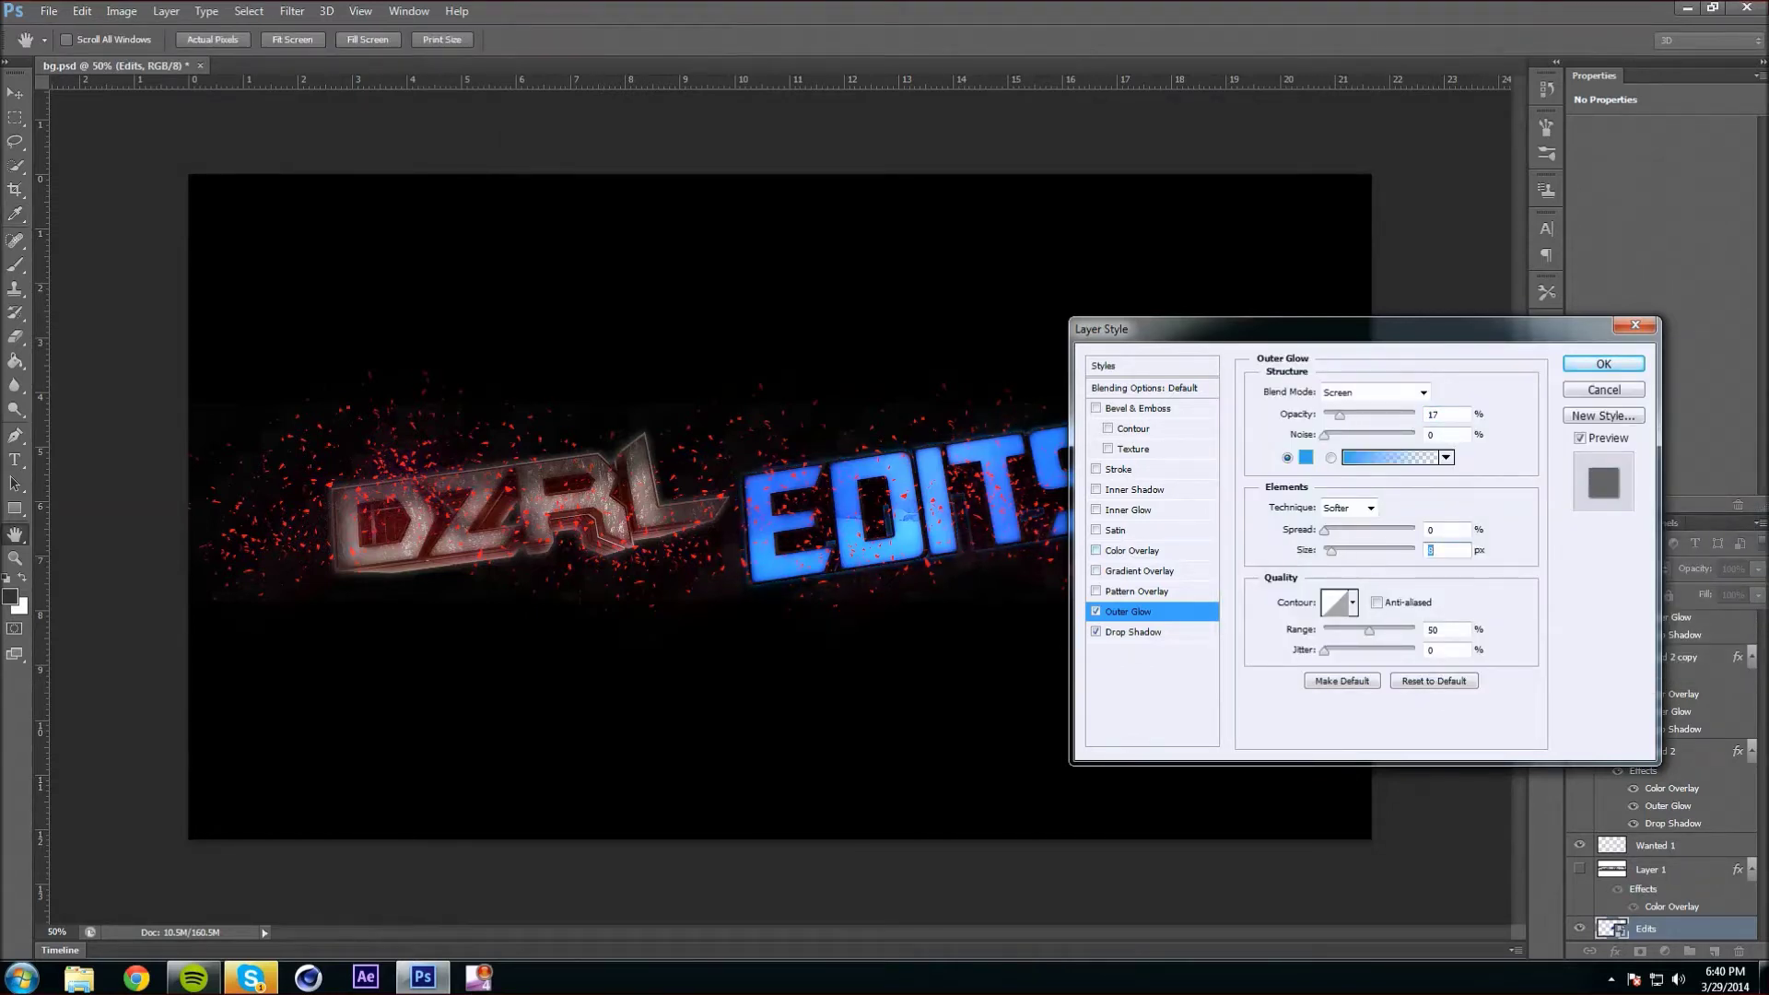
Add an Inner Shadow with 21 px distance and size and an Inner Glow in colour 1f99ed to the Edits layer.
{"action": "left_click", "coordinate": [1134, 489]}
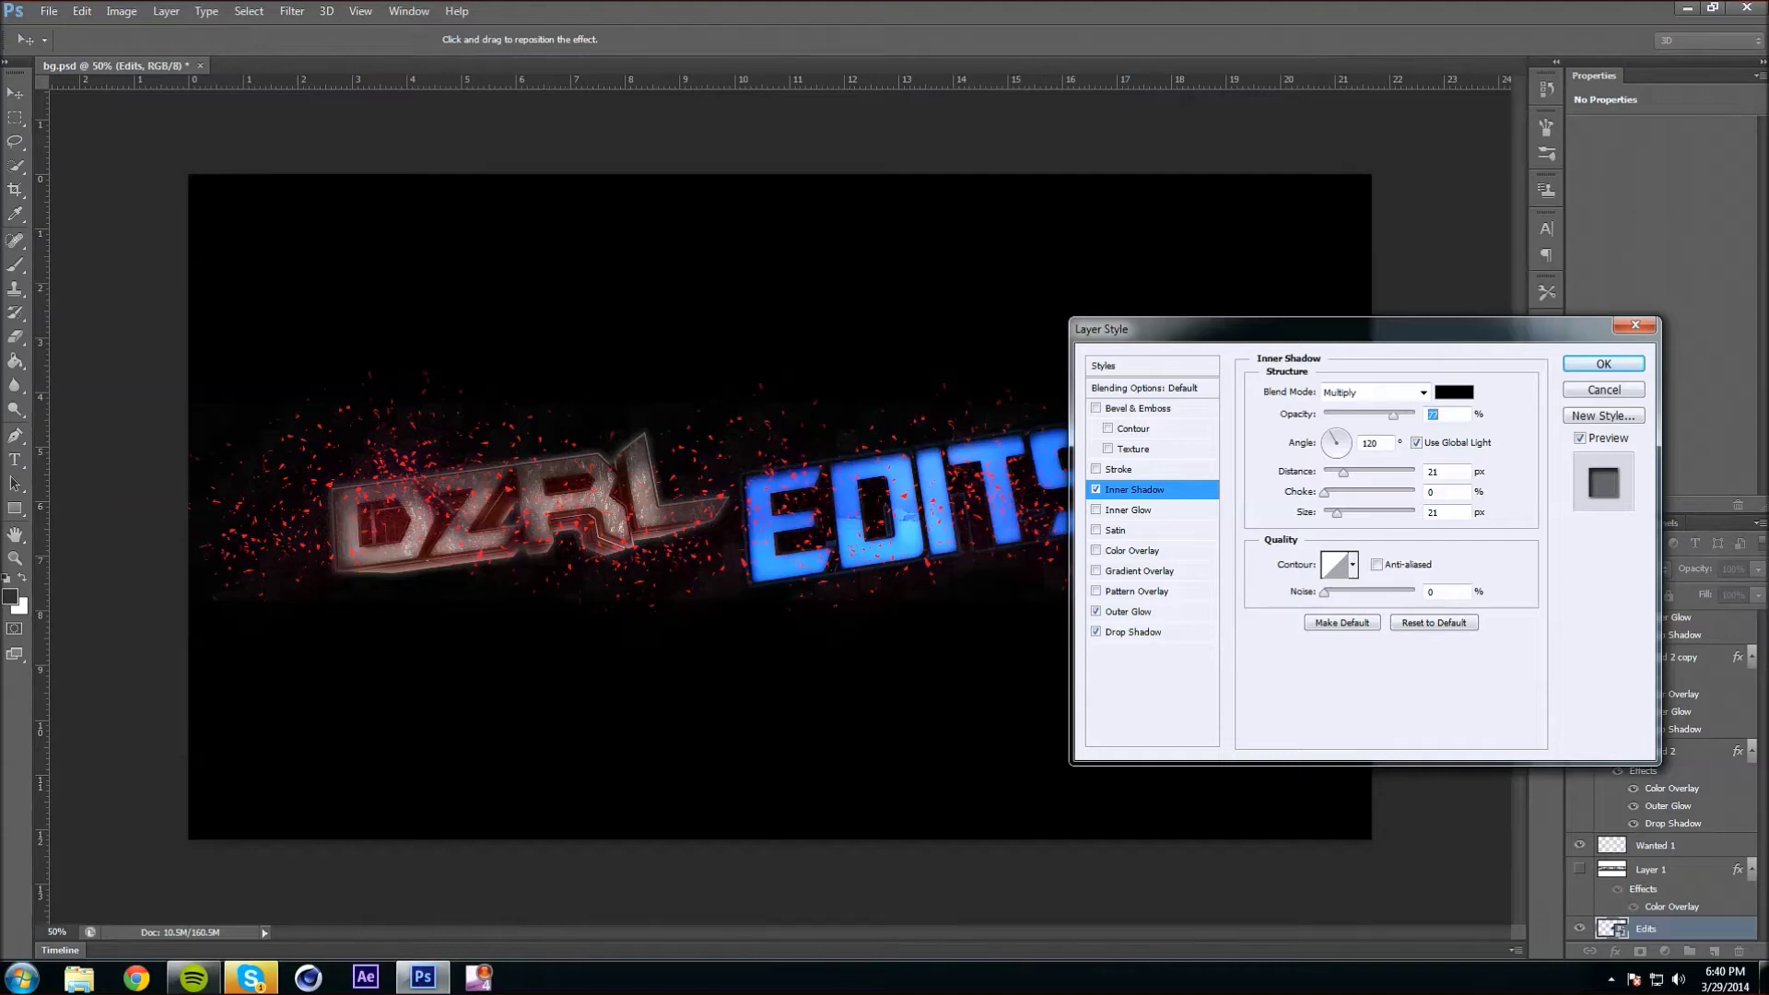
{"action": "left_click", "coordinate": [1127, 509]}
{"action": "left_click", "coordinate": [1283, 454]}
{"action": "type", "text": "1f99ed"}
{"action": "key", "text": "Return"}
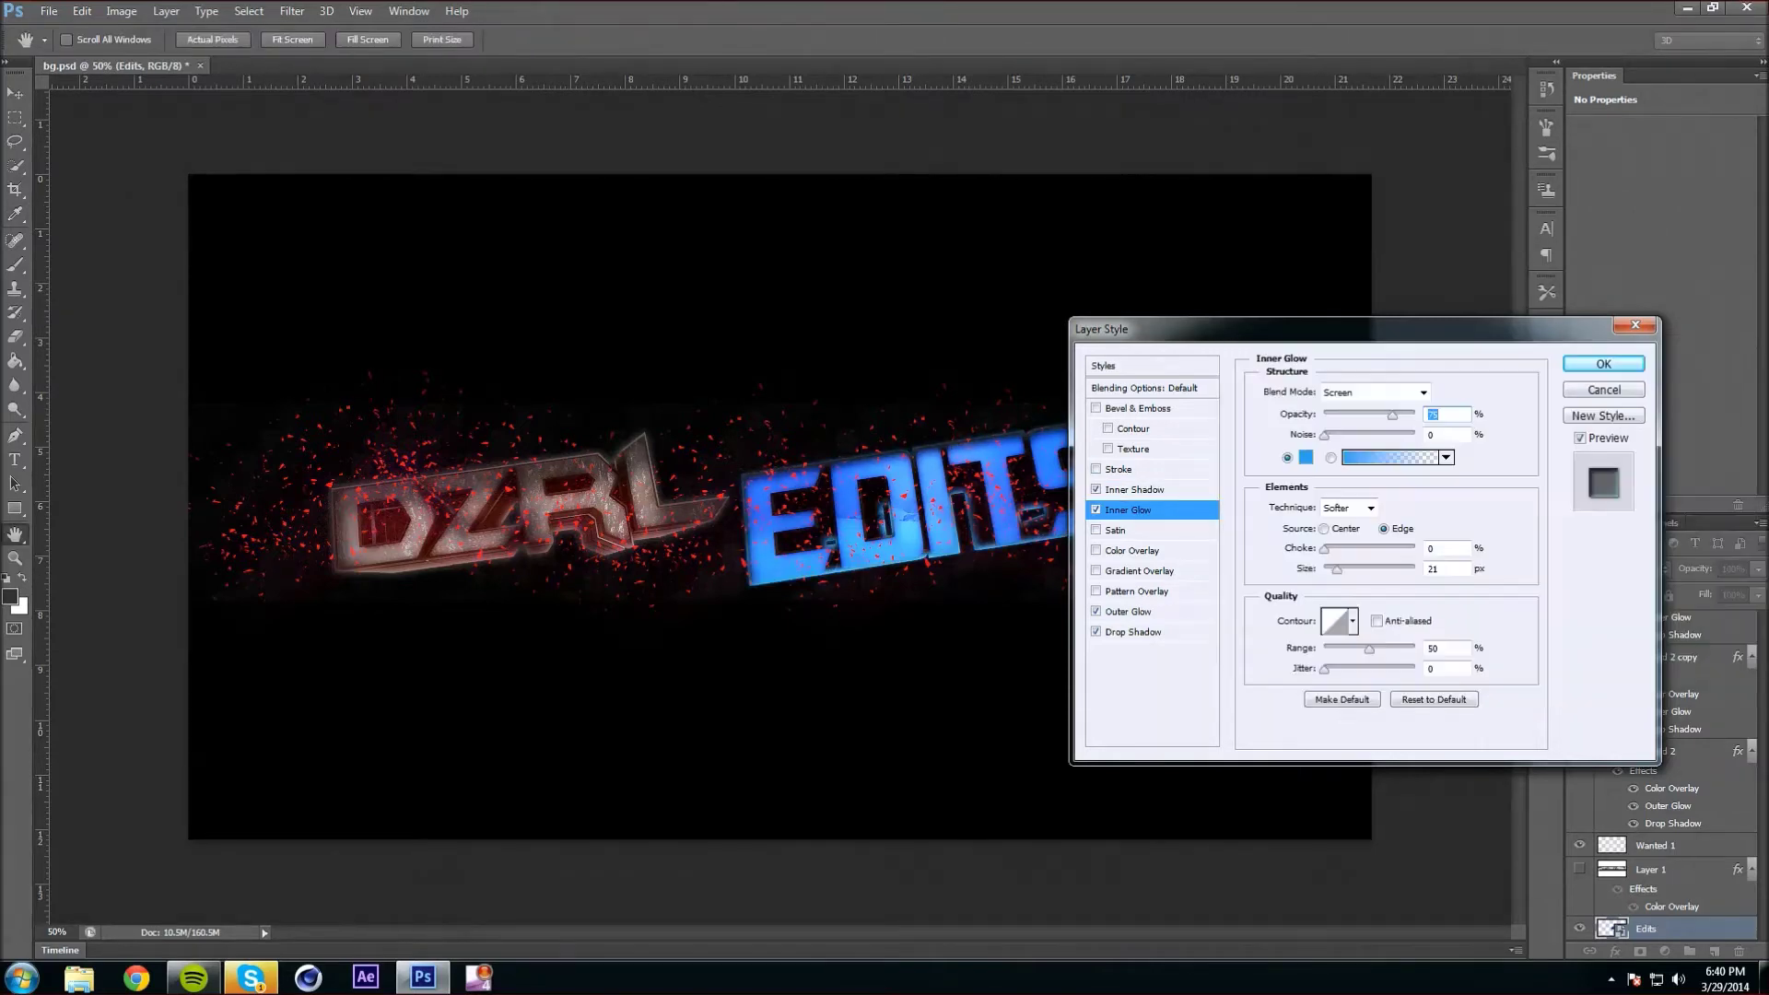
{"action": "key", "text": "Return"}
Open the Wanted Ultimate BG Pack.psd file alongside the banner document.
{"action": "scroll", "coordinate": [1663, 774], "scroll_direction": "up", "scroll_amount": 10}
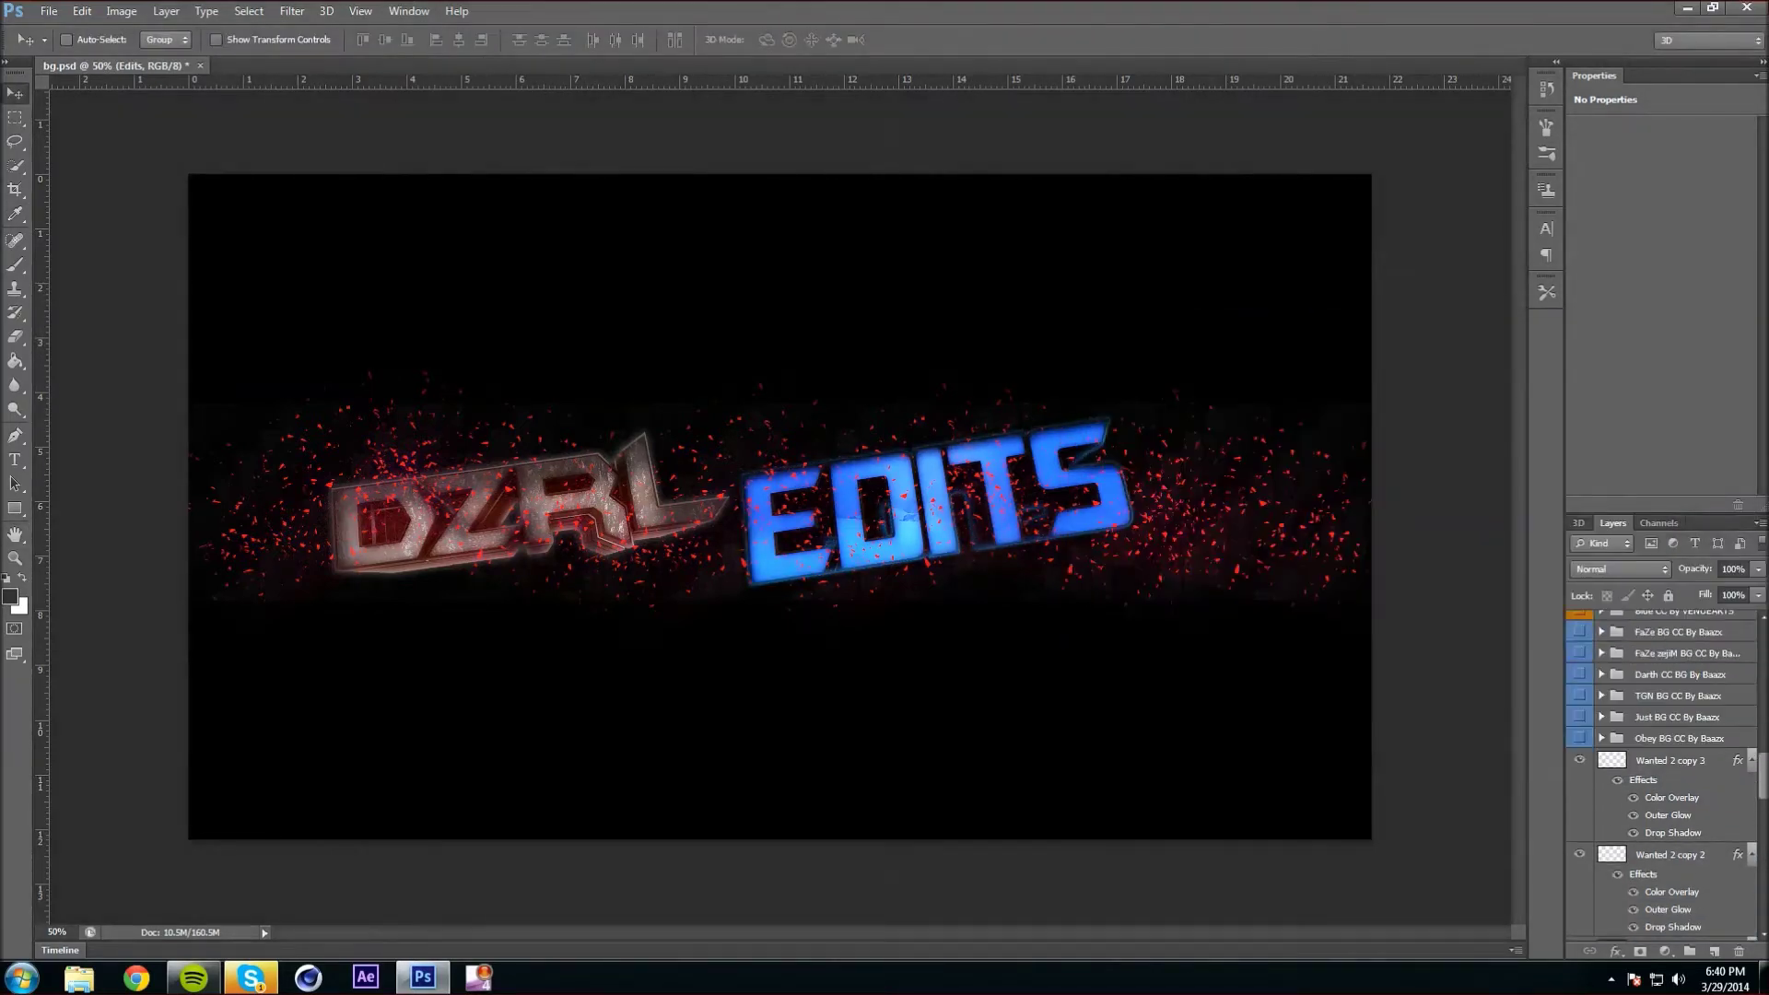
{"action": "scroll", "coordinate": [1663, 774], "scroll_direction": "down", "scroll_amount": 5}
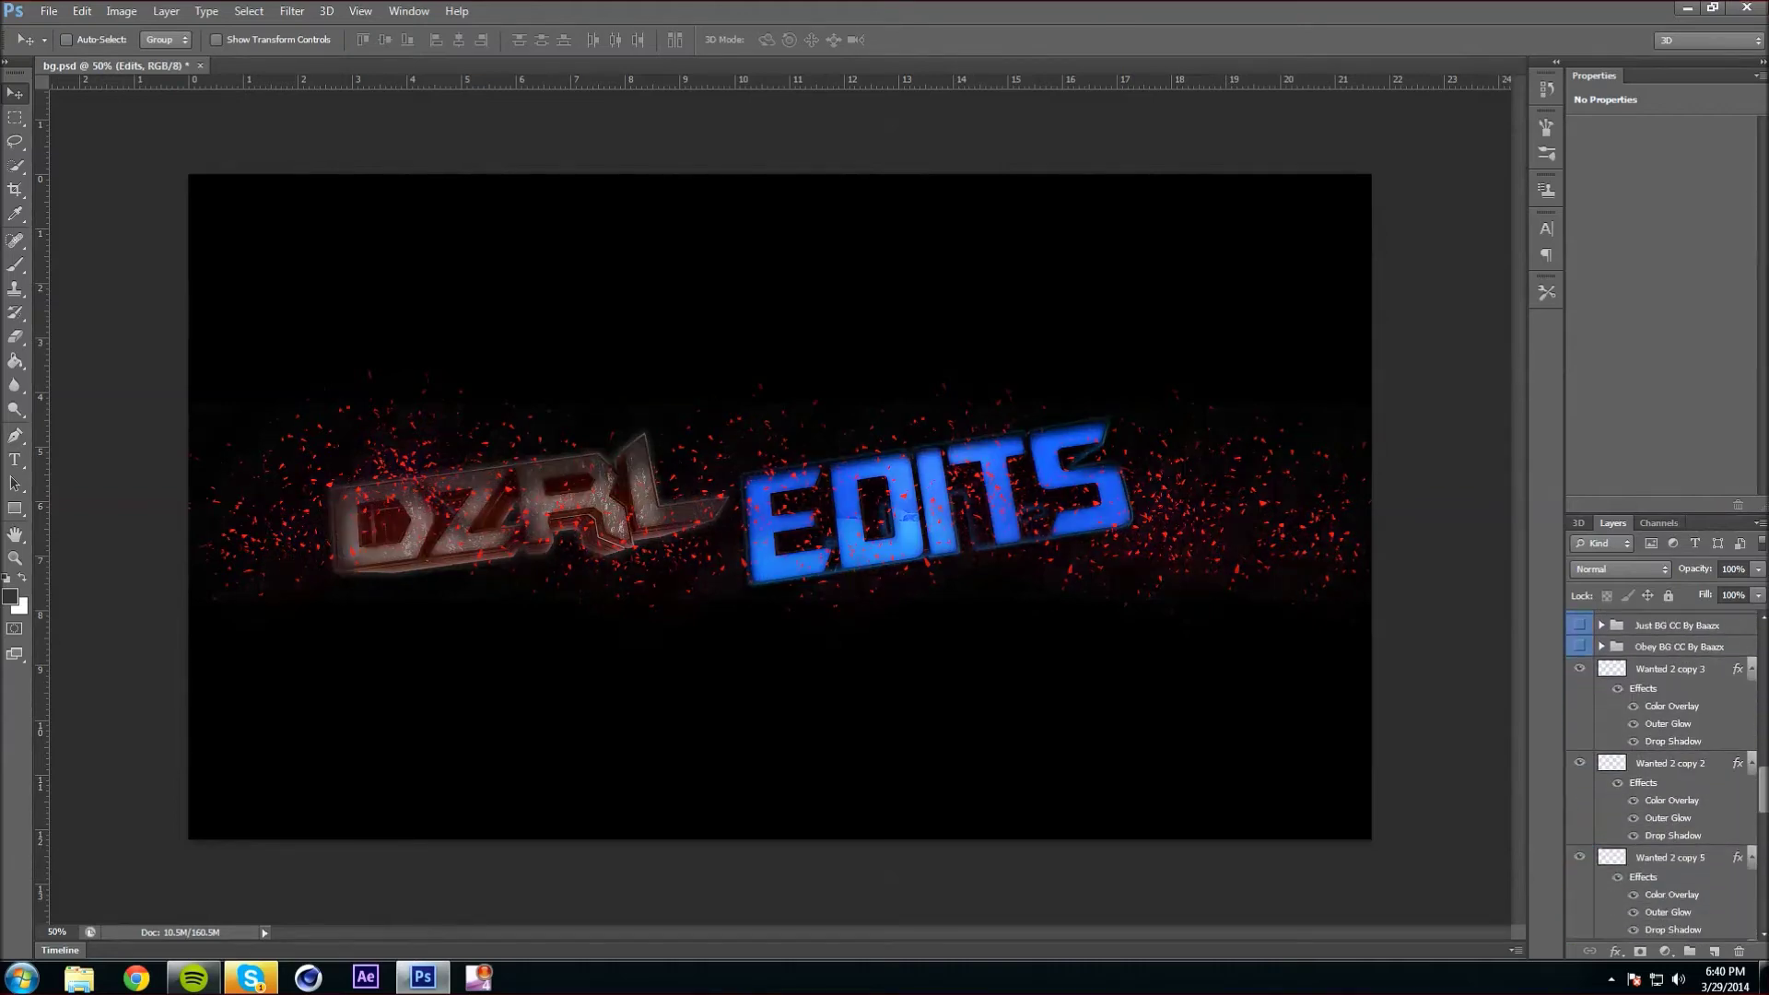
{"action": "left_click", "coordinate": [82, 11]}
{"action": "mouse_move", "coordinate": [120, 170]}
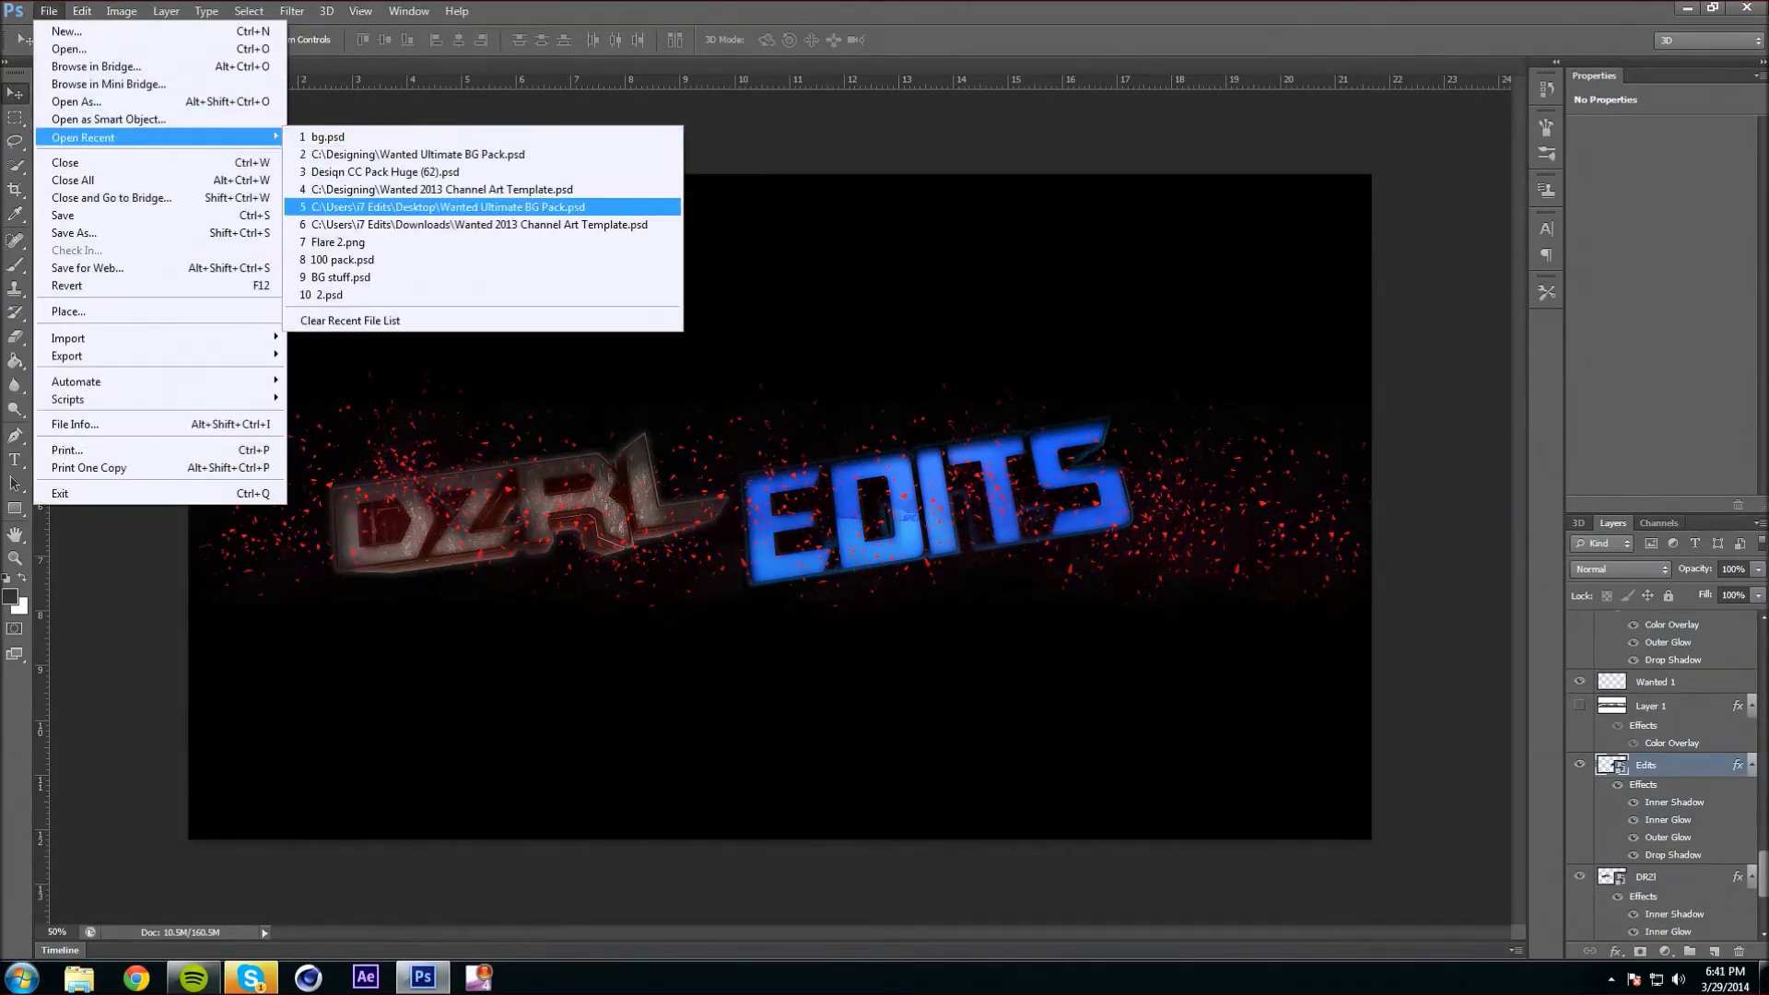
{"action": "left_click", "coordinate": [460, 206]}
{"action": "left_click", "coordinate": [876, 368]}
{"action": "left_click", "coordinate": [79, 978]}
{"action": "left_click", "coordinate": [691, 531]}
{"action": "double_click", "coordinate": [830, 439]}
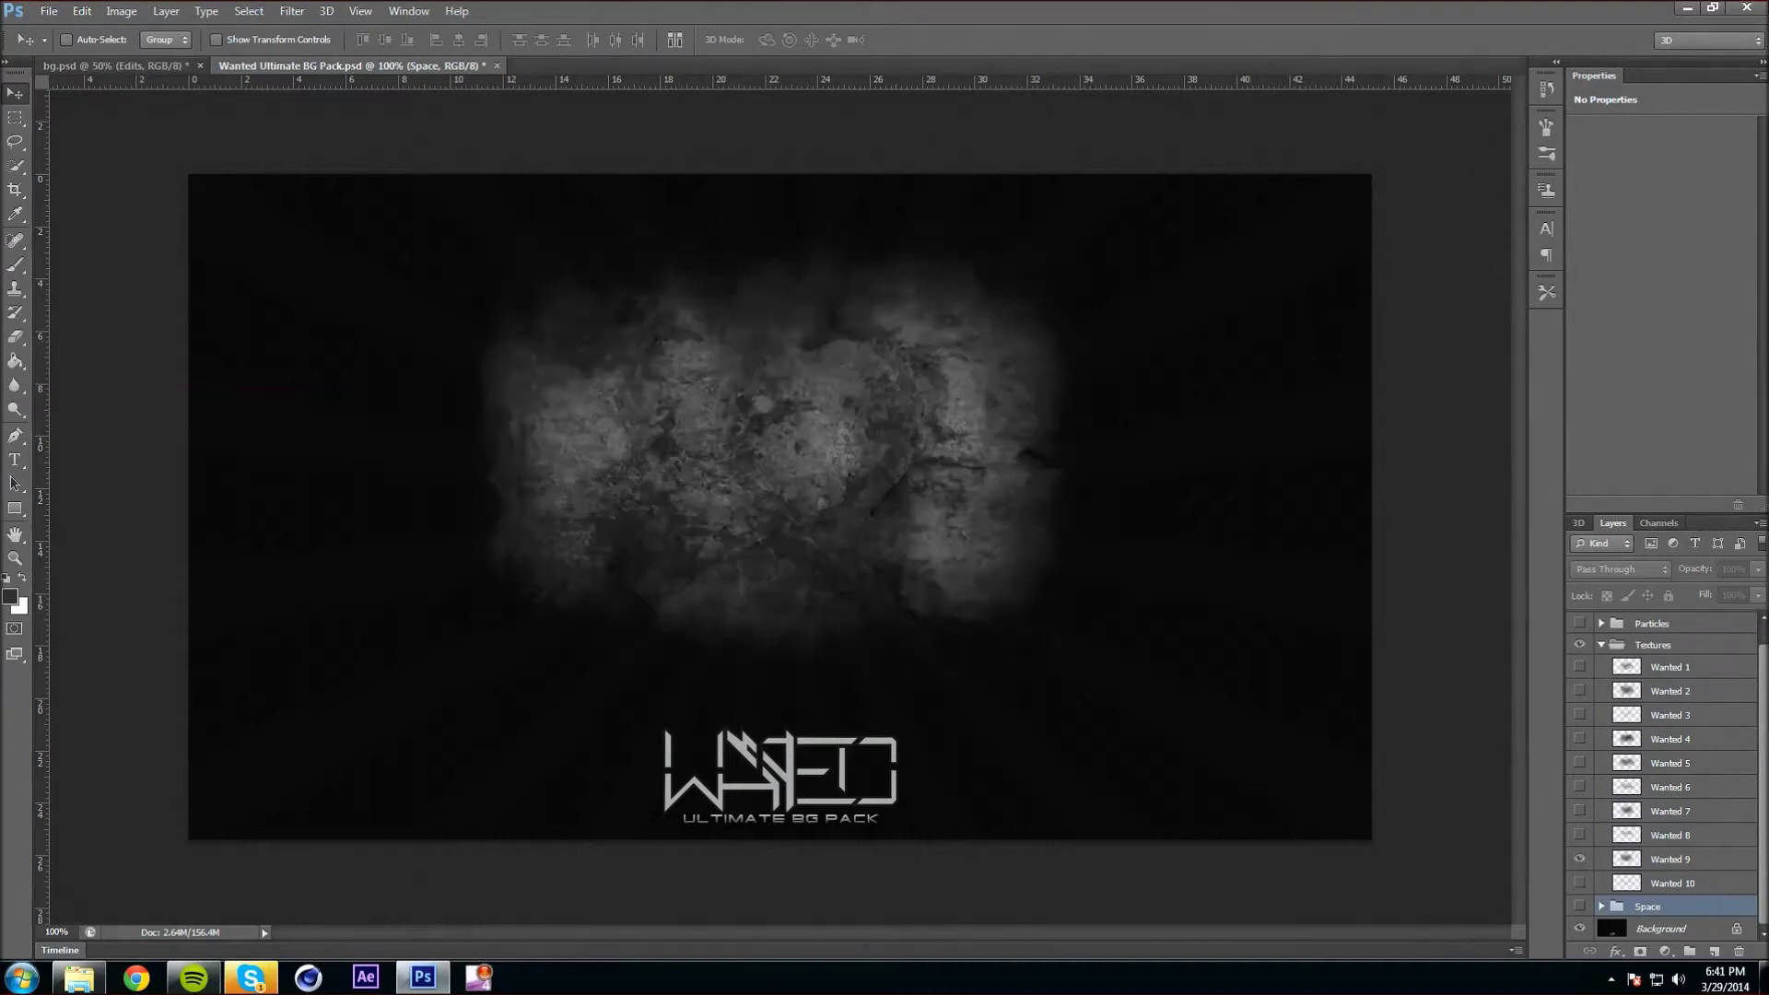
Bring the Wanted 8 texture into the banner over the EDITS text, scaled to about 134.5% and rotated about -9.8°.
{"action": "left_click", "coordinate": [1579, 835]}
{"action": "left_click_drag", "start_coordinate": [780, 461], "coordinate": [927, 513]}
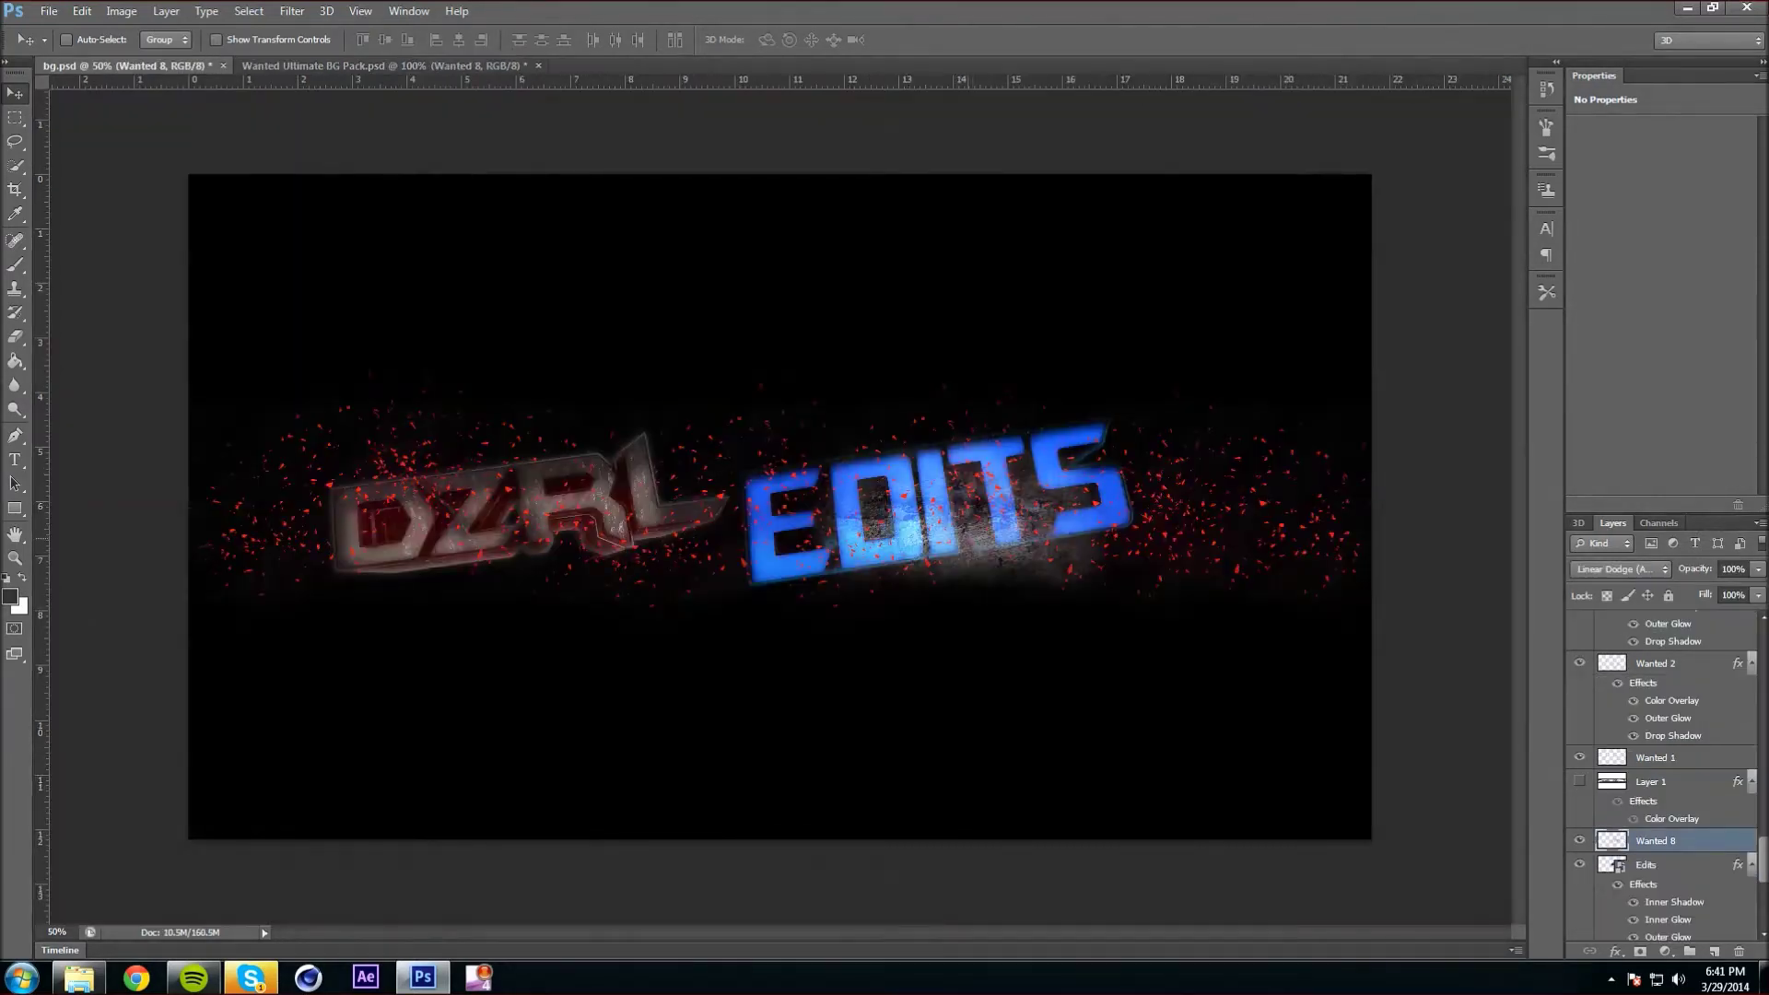
{"action": "key", "text": "ctrl+t"}
{"action": "left_click_drag", "start_coordinate": [1086, 632], "coordinate": [1009, 373]}
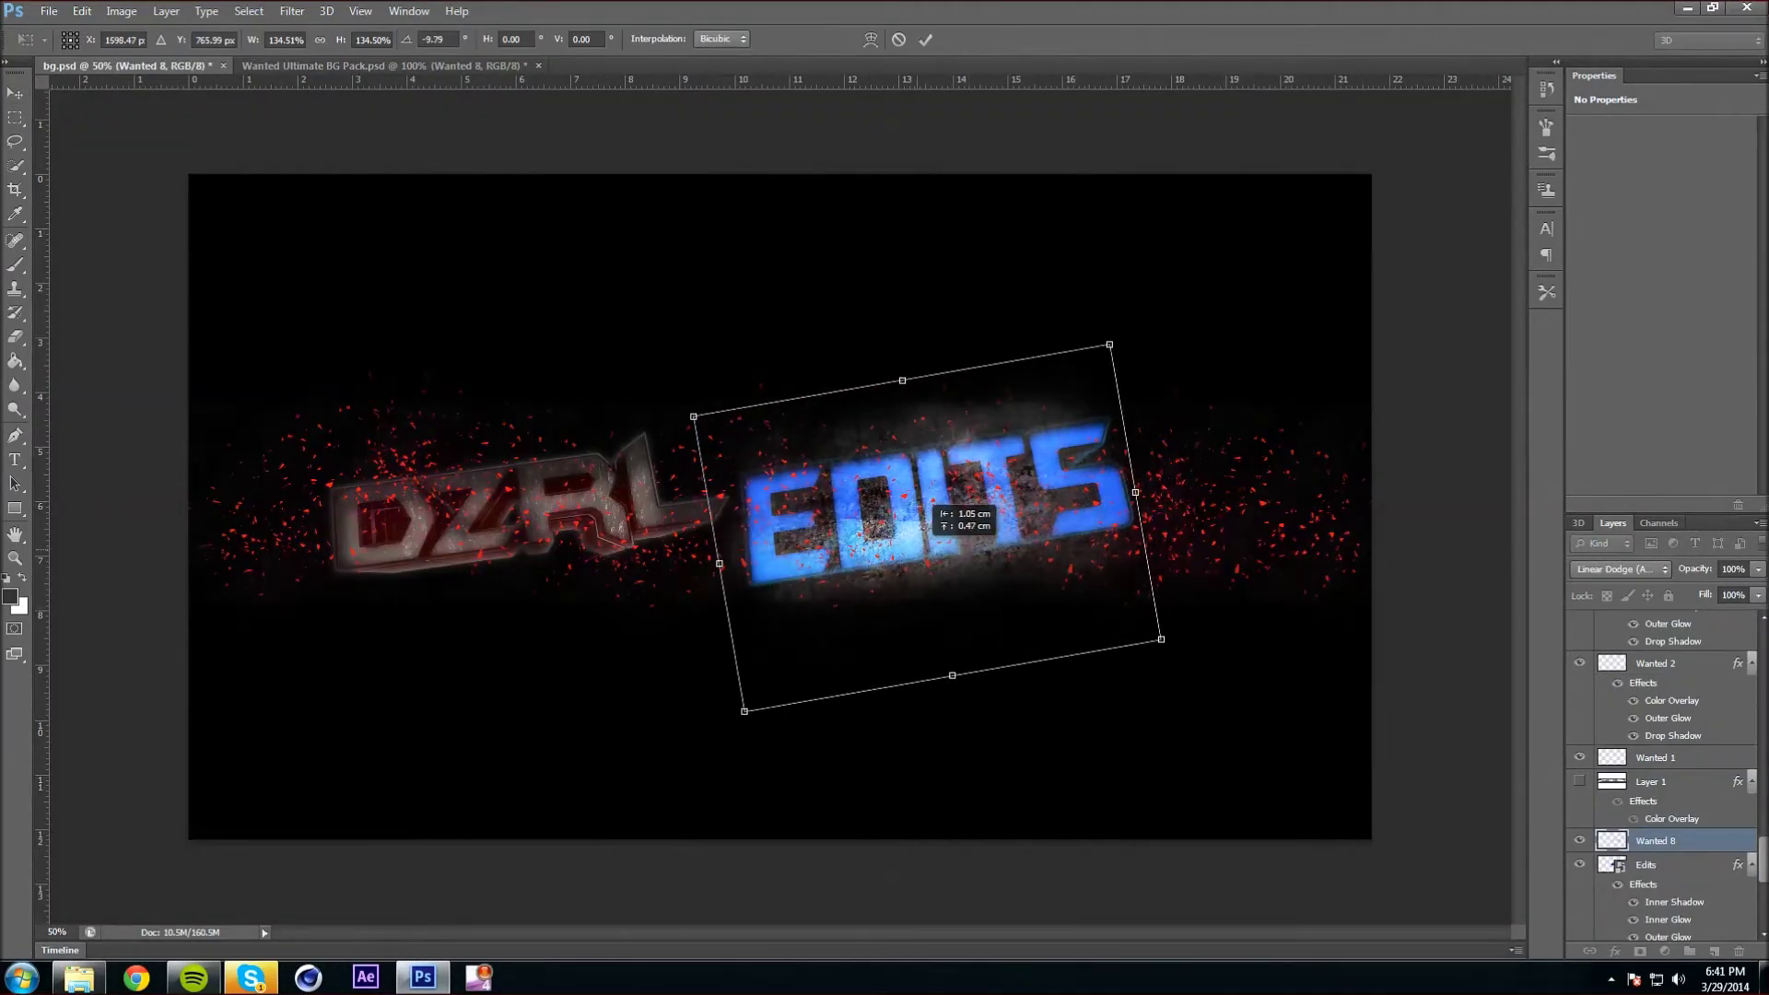
{"action": "key", "text": "Return"}
Limit the Wanted 8 texture to the EDITS lettering and set its blend mode to Overlay.
{"action": "key", "text": "ctrl+shift+i"}
{"action": "left_click", "coordinate": [1618, 568]}
{"action": "left_click", "coordinate": [1621, 315]}
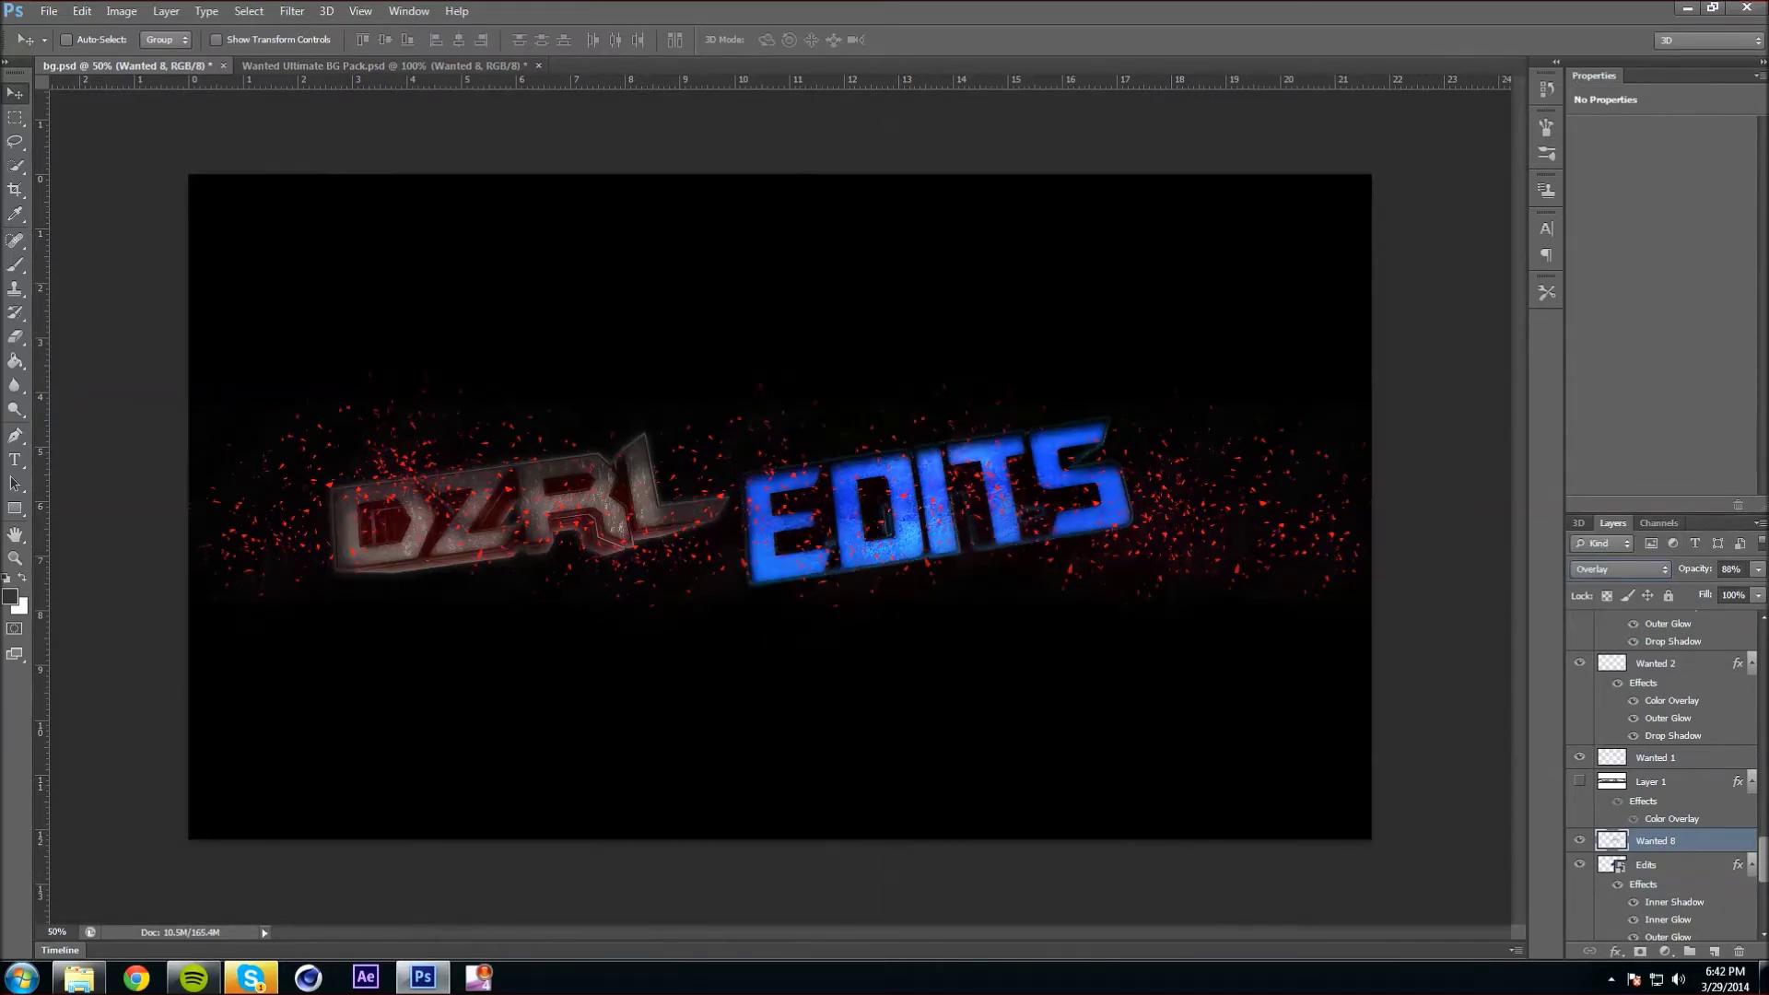
{"action": "key", "text": "ctrl+shift+bracketright"}
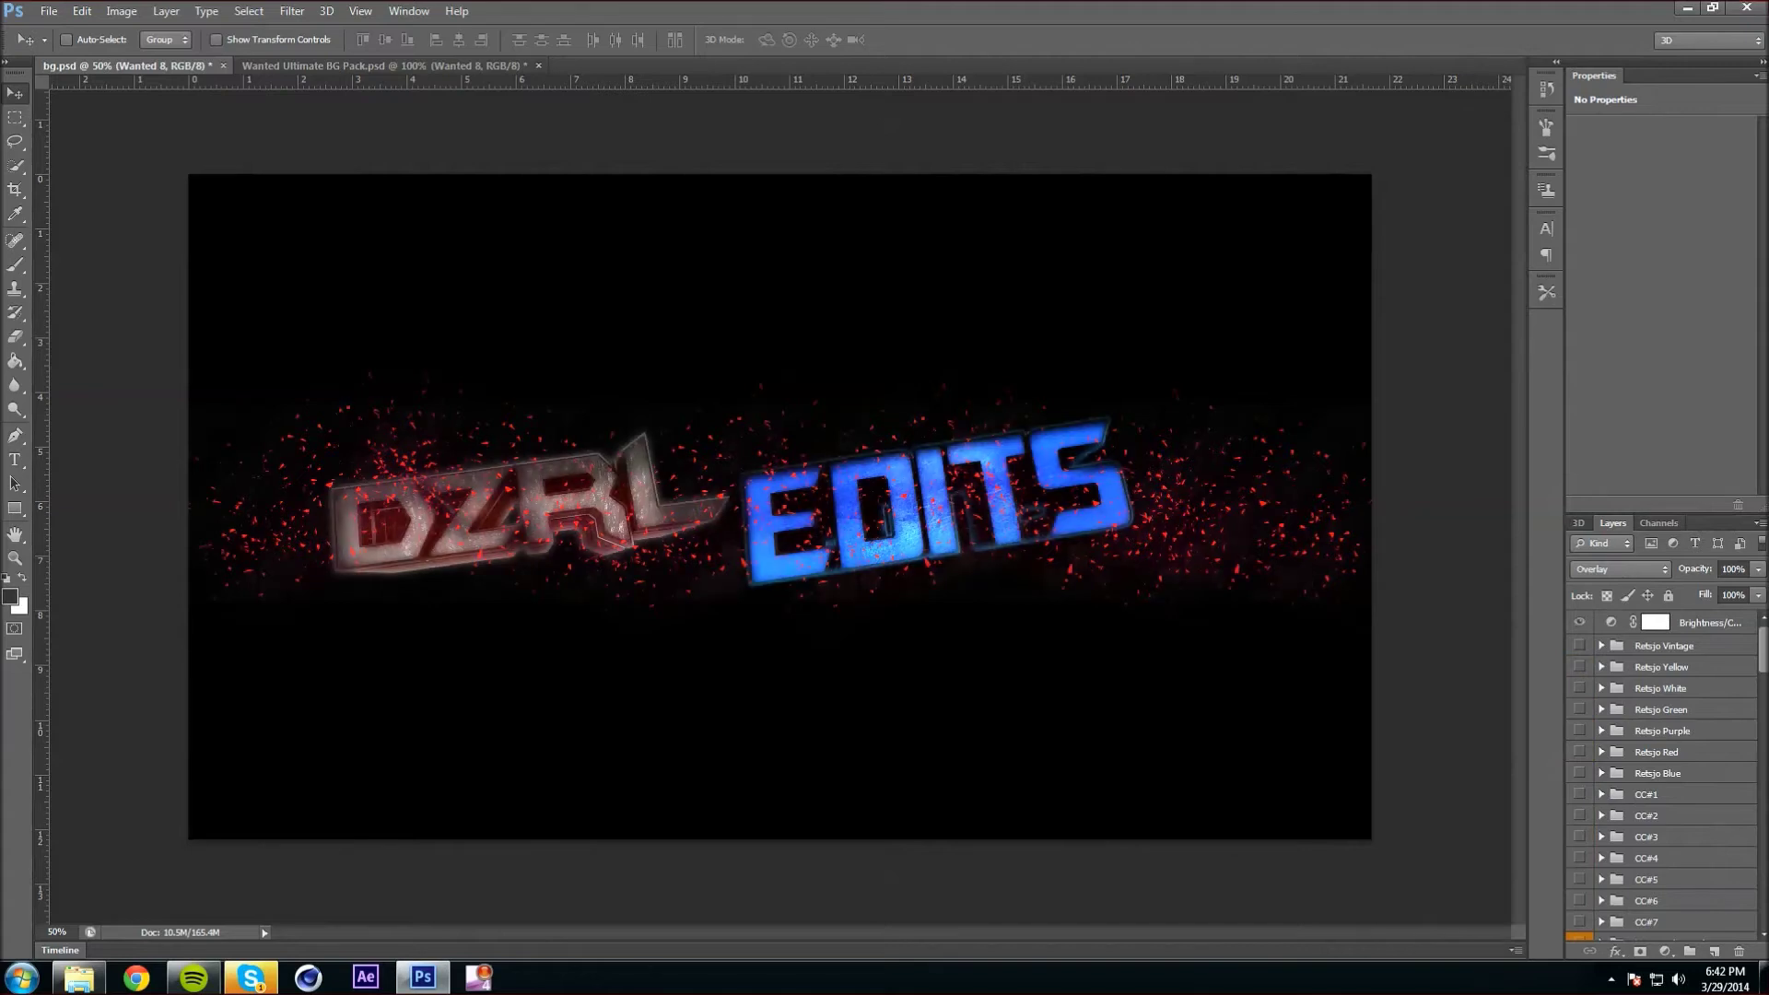
In the DZRL logo's layer style, change the Outer Glow blend mode and apply an Overlay Inner Glow at 24% opacity.
{"action": "scroll", "coordinate": [1663, 774], "scroll_direction": "down", "scroll_amount": 5}
{"action": "left_click", "coordinate": [1646, 822]}
{"action": "right_click", "coordinate": [1645, 823]}
{"action": "left_click", "coordinate": [1583, 113]}
{"action": "left_click", "coordinate": [1128, 610]}
{"action": "left_click", "coordinate": [1373, 391]}
{"action": "left_click", "coordinate": [1363, 633]}
{"action": "left_click", "coordinate": [1128, 509]}
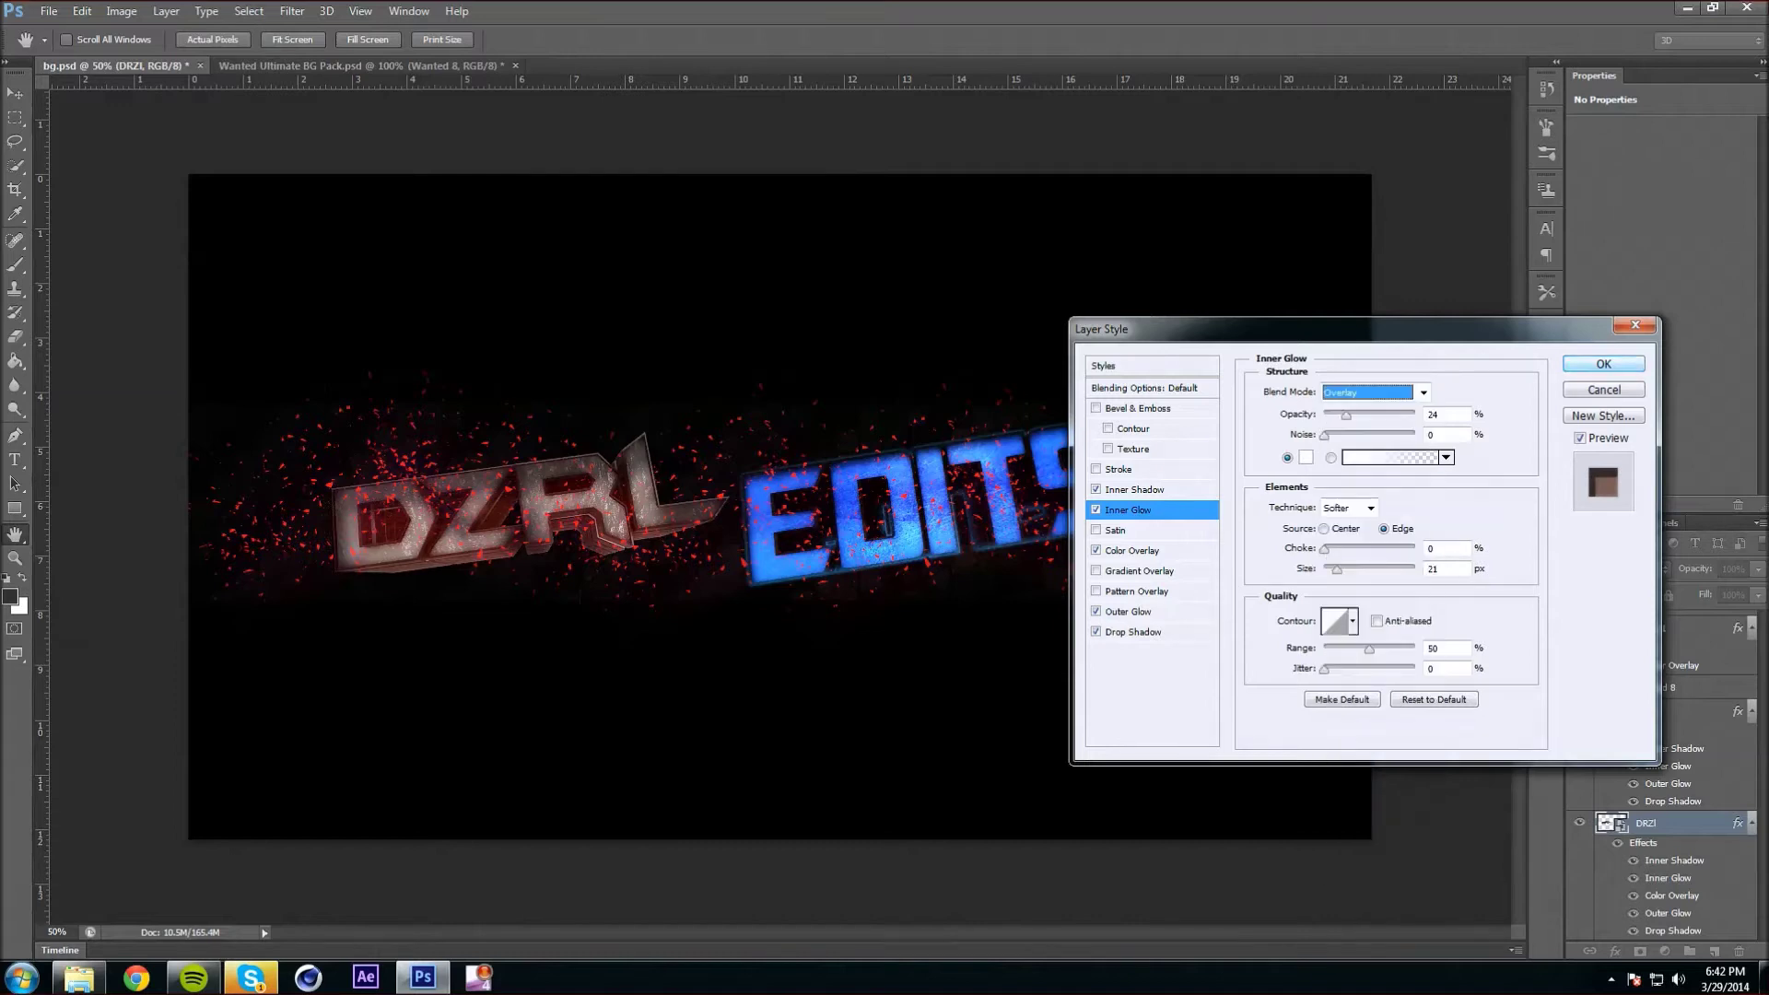
{"action": "key", "text": "Return"}
Make the hidden Layer 1 visible and toggle Layer 3 on and off to preview it.
{"action": "left_click", "coordinate": [1580, 700]}
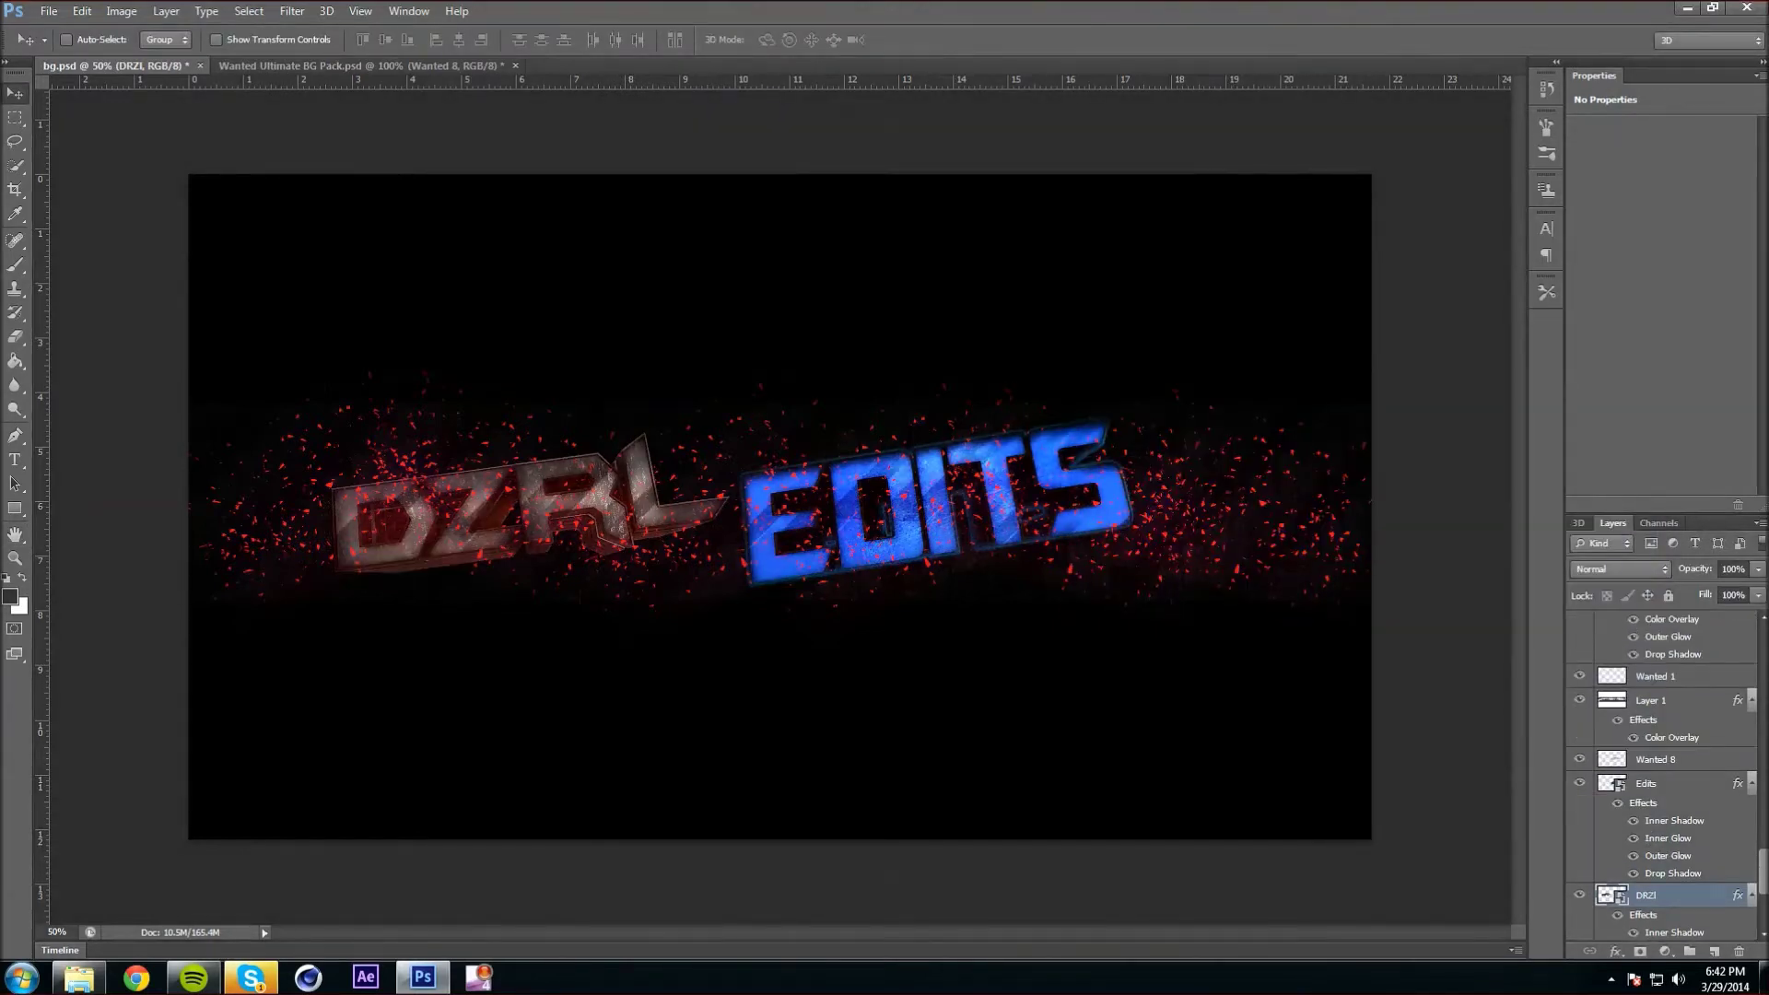
{"action": "key", "text": "1"}
{"action": "key", "text": "5"}
{"action": "scroll", "coordinate": [1658, 774], "scroll_direction": "down", "scroll_amount": 5}
{"action": "left_click", "coordinate": [1579, 905]}
{"action": "left_click", "coordinate": [1579, 905]}
Create a new layer filled with a hexagon pattern and place it above Wanted 2 copy 2.
{"action": "key", "text": "ctrl+shift+n"}
{"action": "key", "text": "Return"}
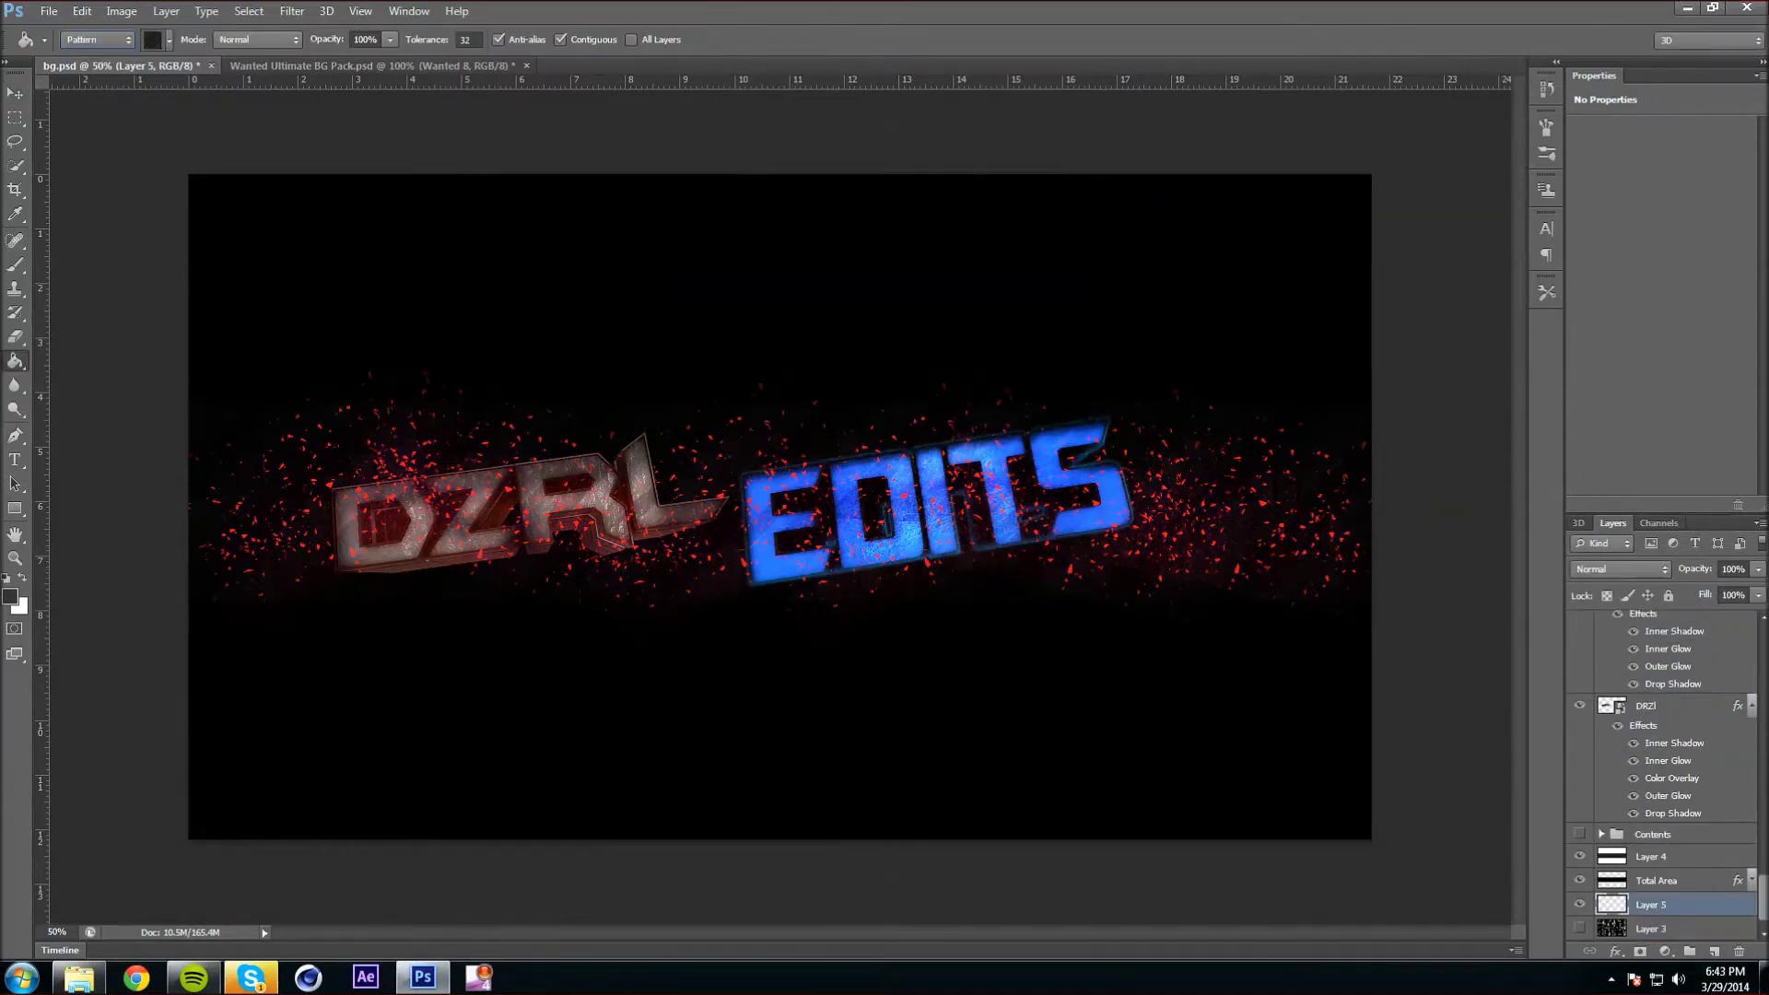
{"action": "left_click", "coordinate": [76, 73]}
{"action": "left_click", "coordinate": [153, 40]}
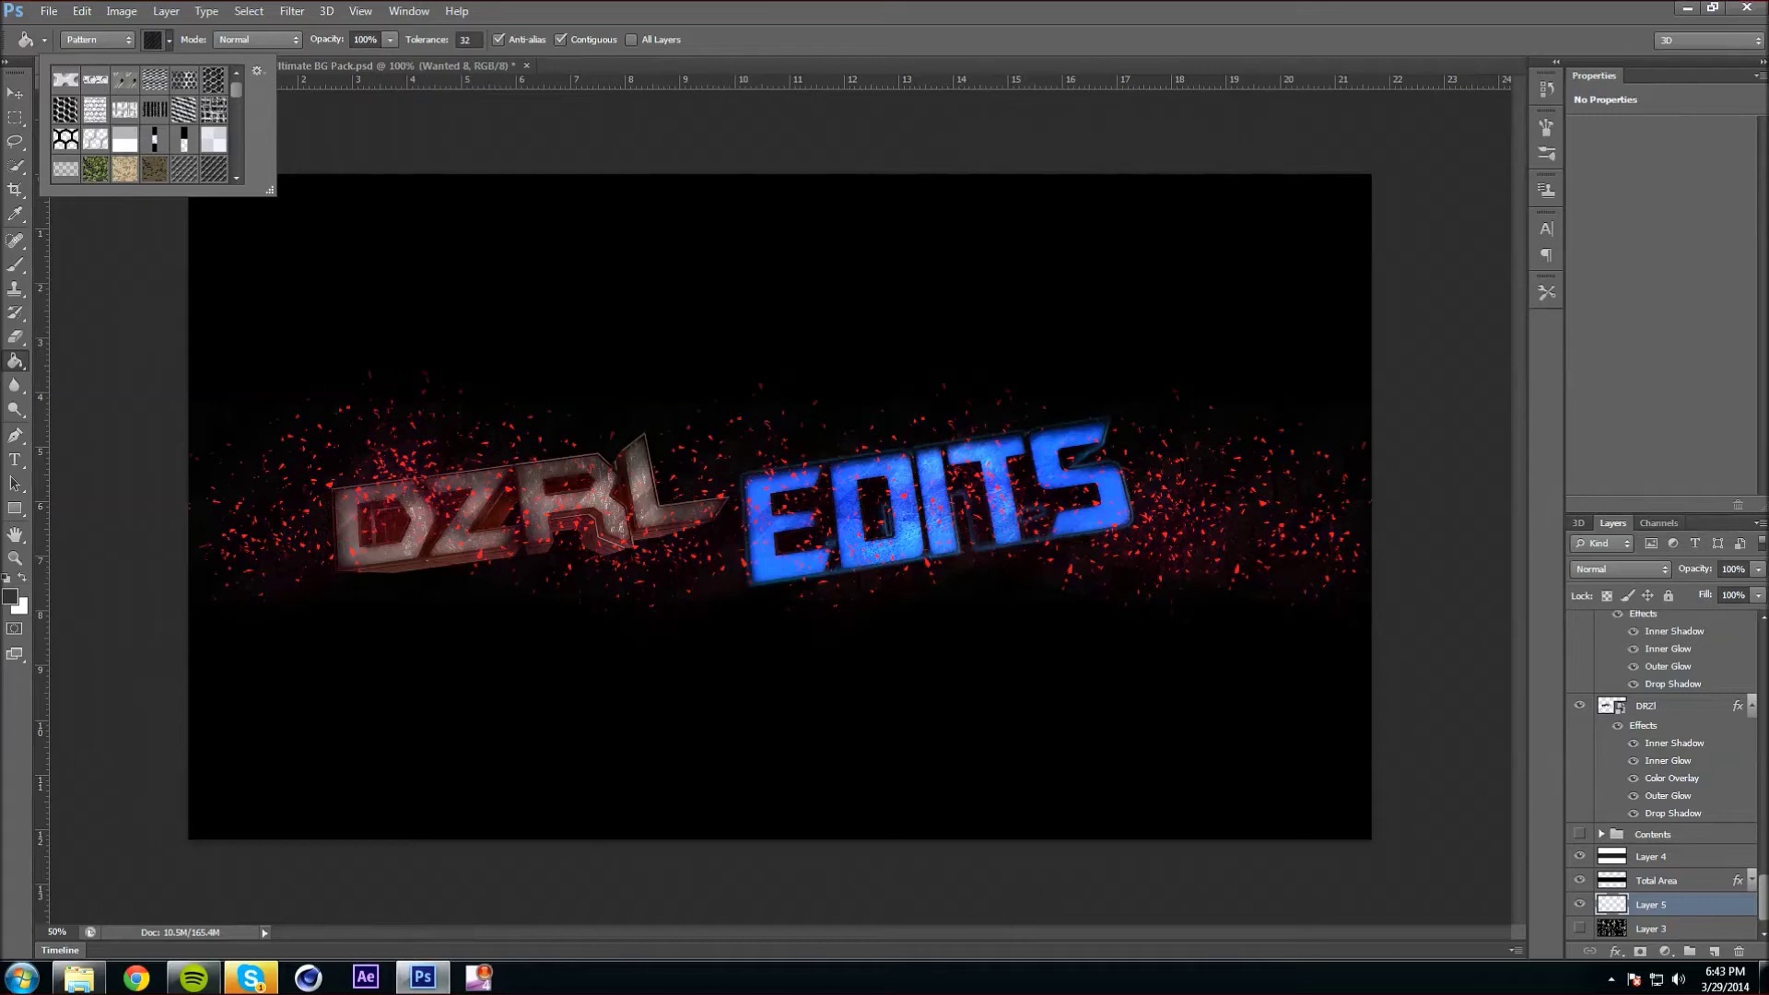
{"action": "key", "text": "Escape"}
{"action": "left_click_drag", "start_coordinate": [1649, 880], "coordinate": [1650, 623]}
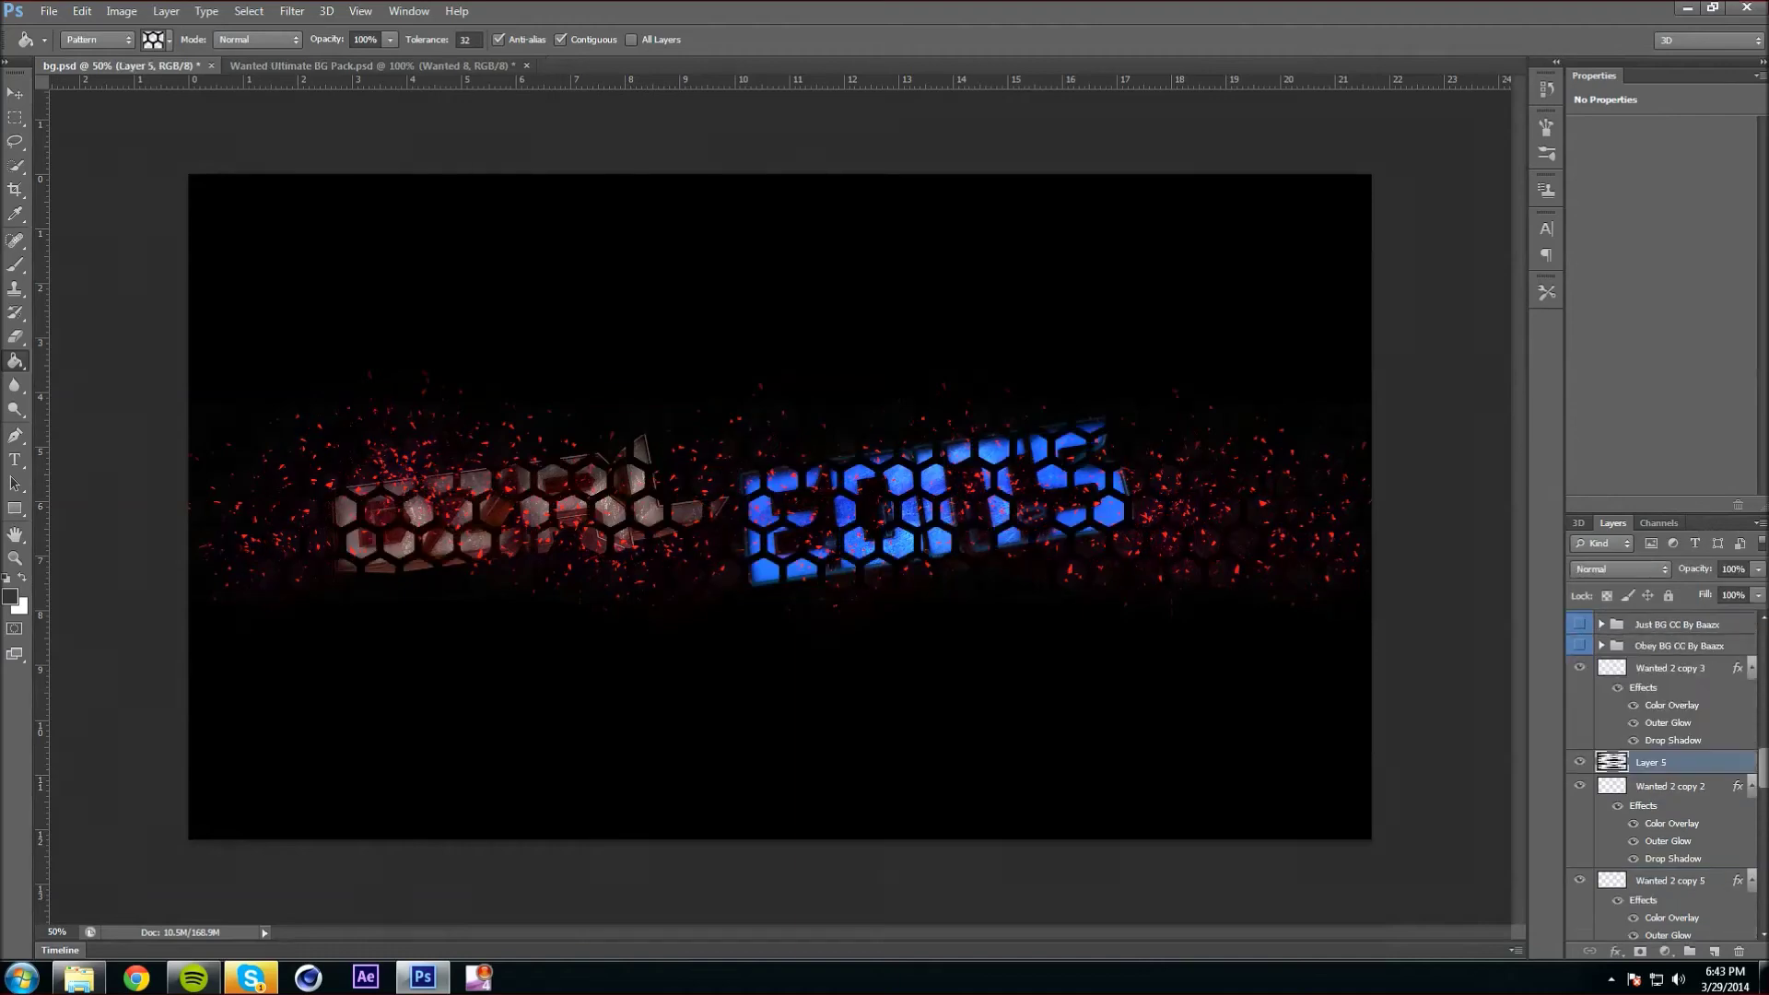
Apply a bright green Color Overlay at 100% opacity to the hexagon pattern layer.
{"action": "double_click", "coordinate": [1640, 761]}
{"action": "left_click", "coordinate": [1132, 550]}
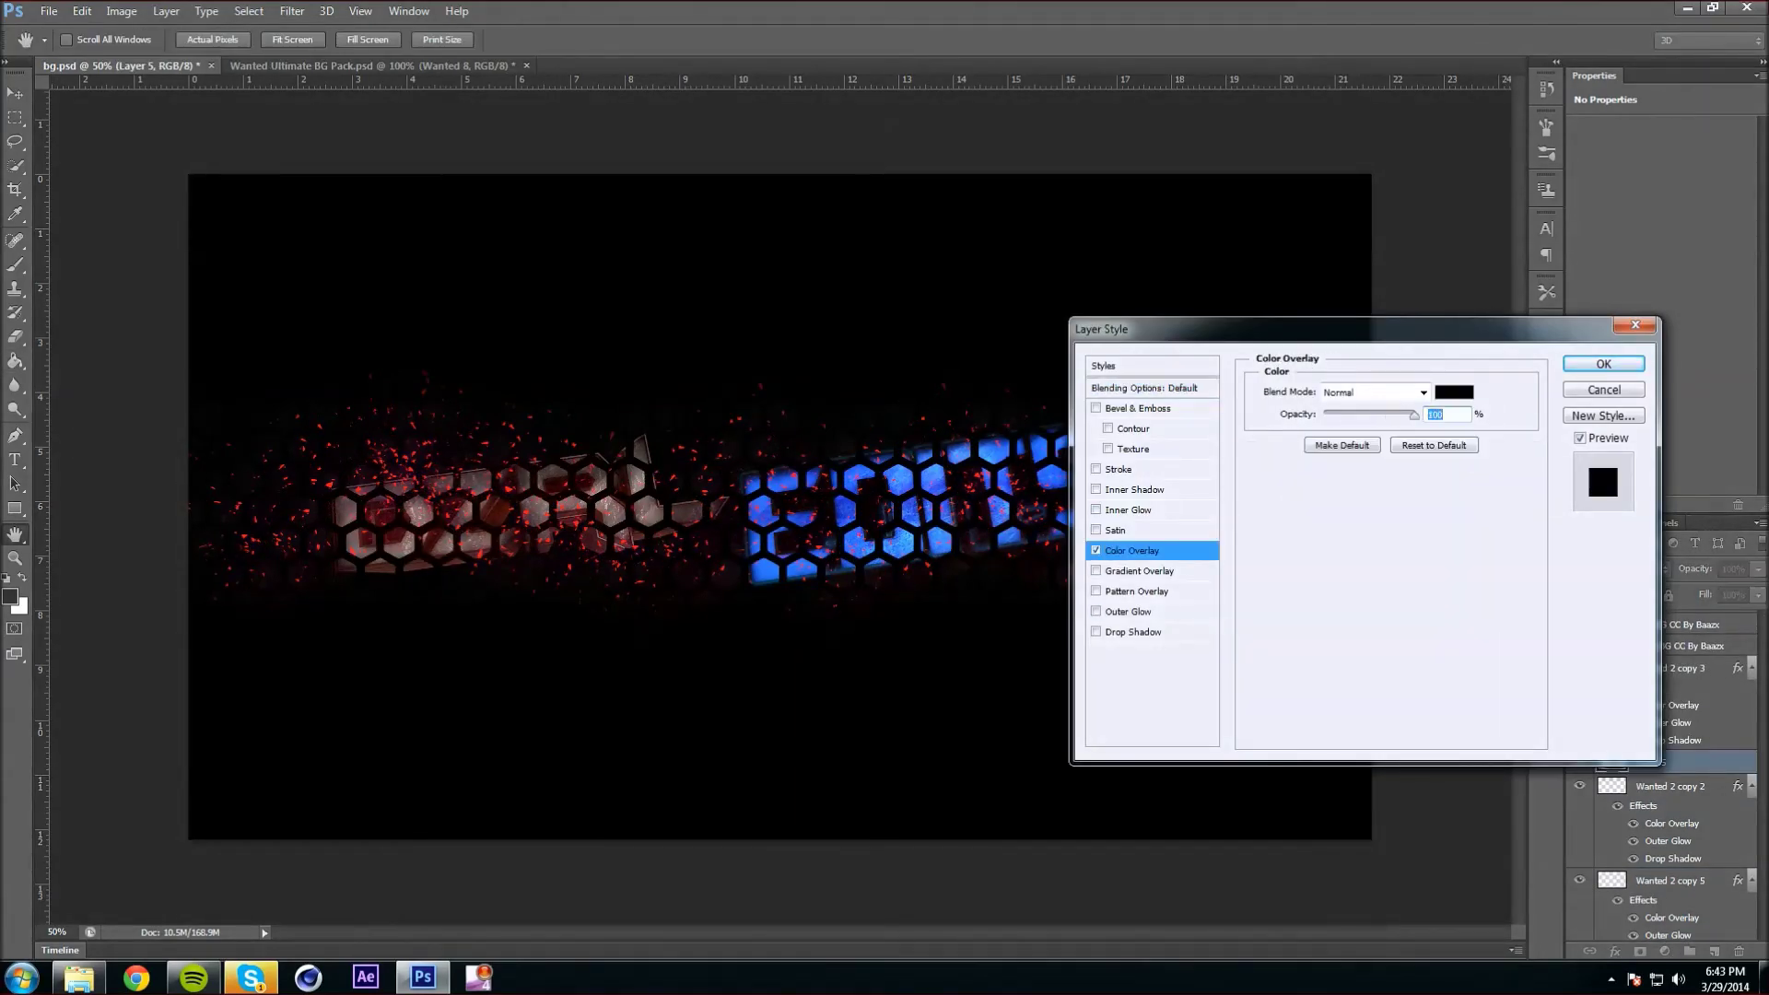
{"action": "left_click", "coordinate": [1454, 392]}
{"action": "left_click", "coordinate": [1476, 403]}
{"action": "left_click", "coordinate": [1499, 559]}
{"action": "left_click", "coordinate": [1680, 391]}
{"action": "left_click_drag", "start_coordinate": [1376, 413], "coordinate": [1332, 414]}
{"action": "type", "text": "100"}
{"action": "key", "text": "Return"}
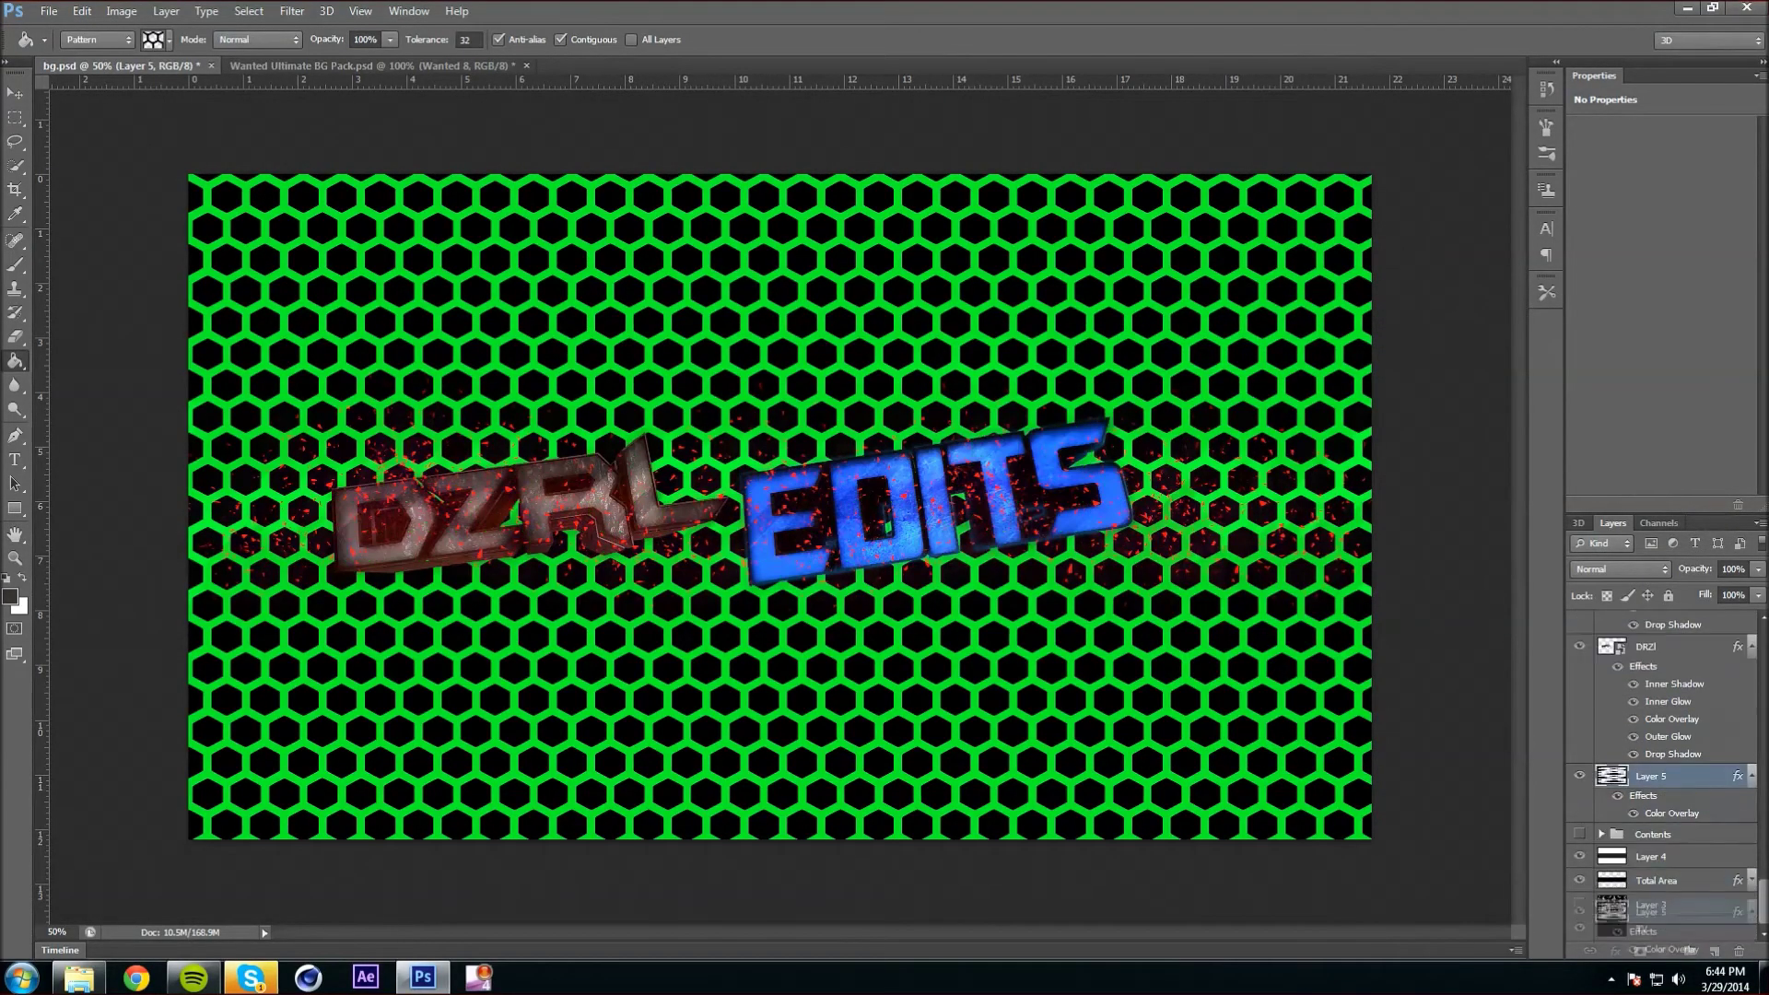
Try the hexagon layer beneath Total Area, undo that, and place it directly above Layer 4.
{"action": "left_click_drag", "start_coordinate": [1640, 907], "coordinate": [1640, 895]}
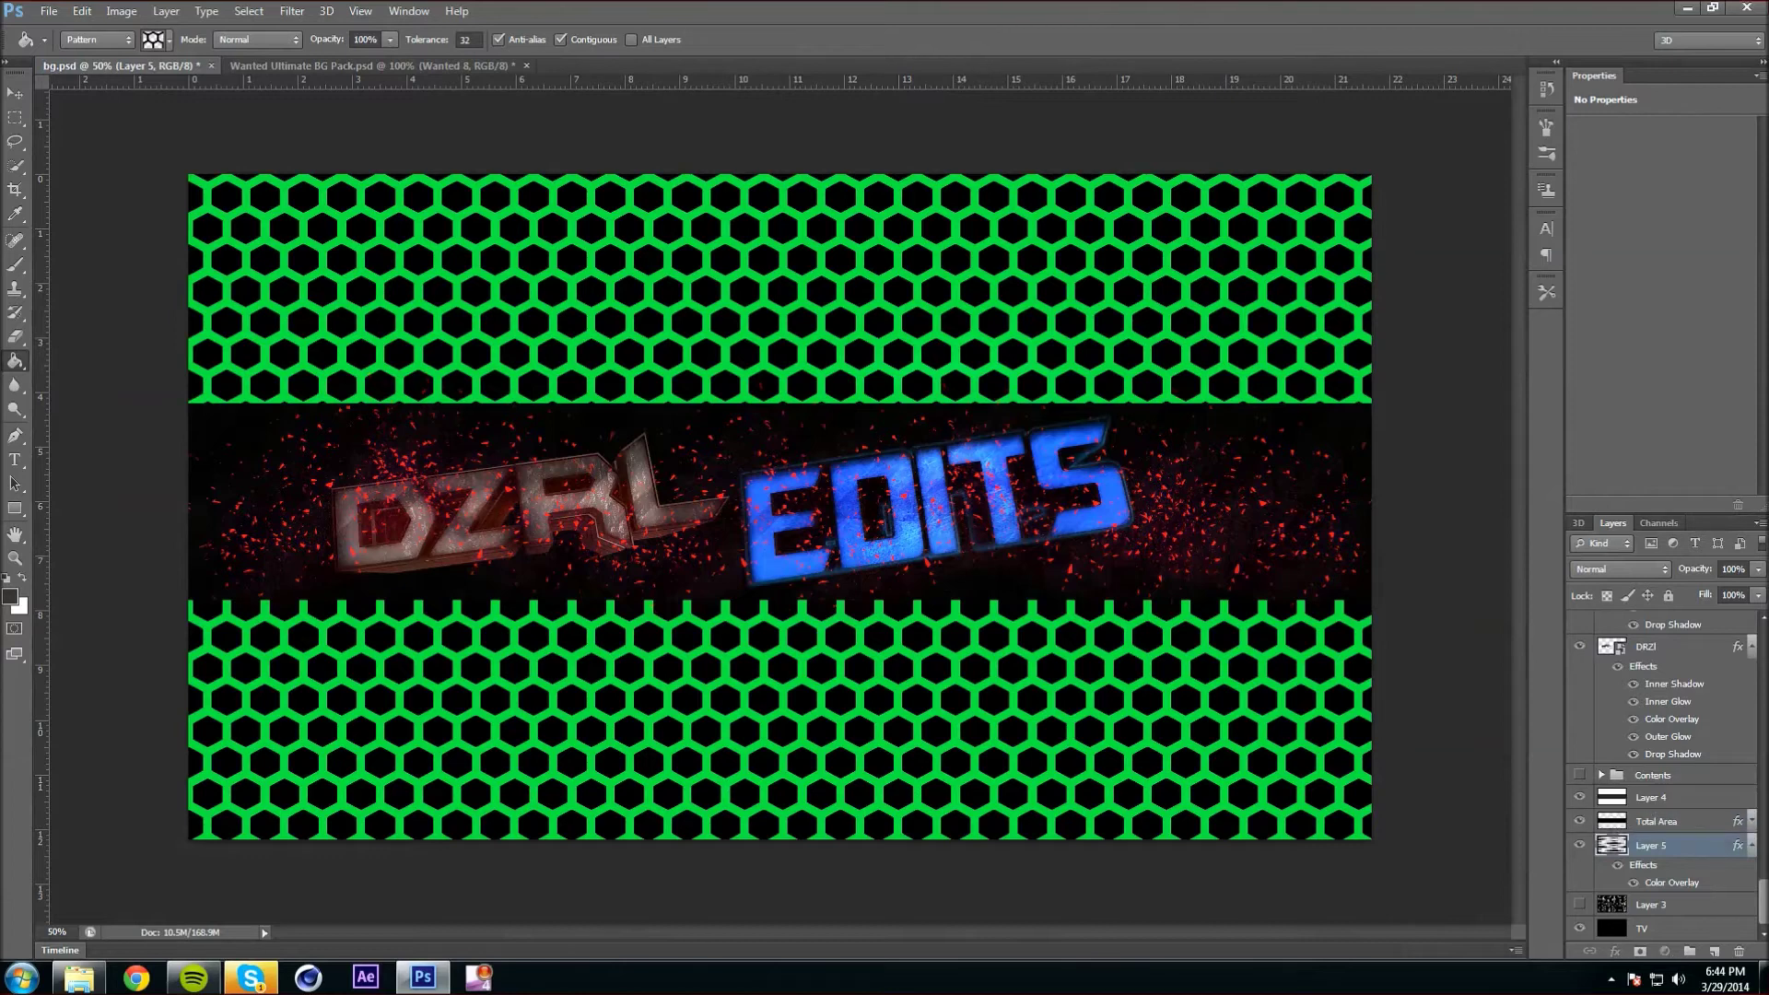
{"action": "key", "text": "ctrl+z"}
{"action": "left_click_drag", "start_coordinate": [1649, 823], "coordinate": [1650, 790]}
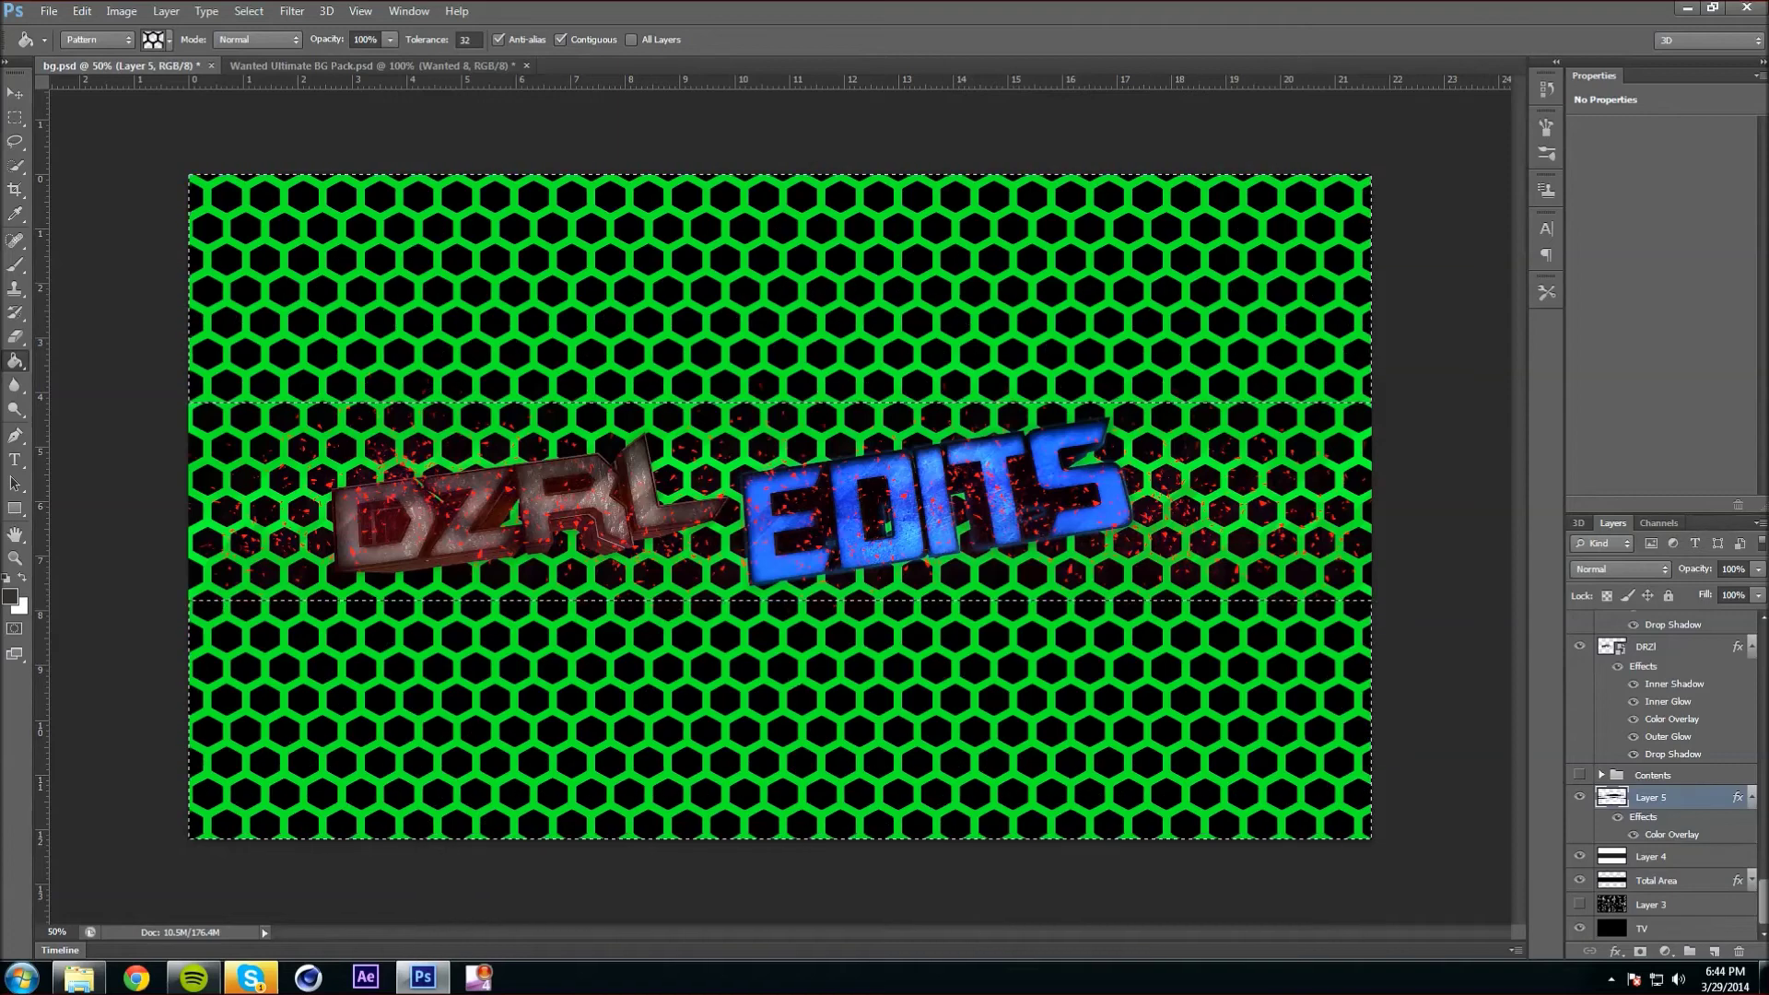
Lower the hexagon pattern layer's overall opacity to 62% in its blending options.
{"action": "double_click", "coordinate": [1687, 797]}
{"action": "left_click_drag", "start_coordinate": [1428, 414], "coordinate": [1395, 414]}
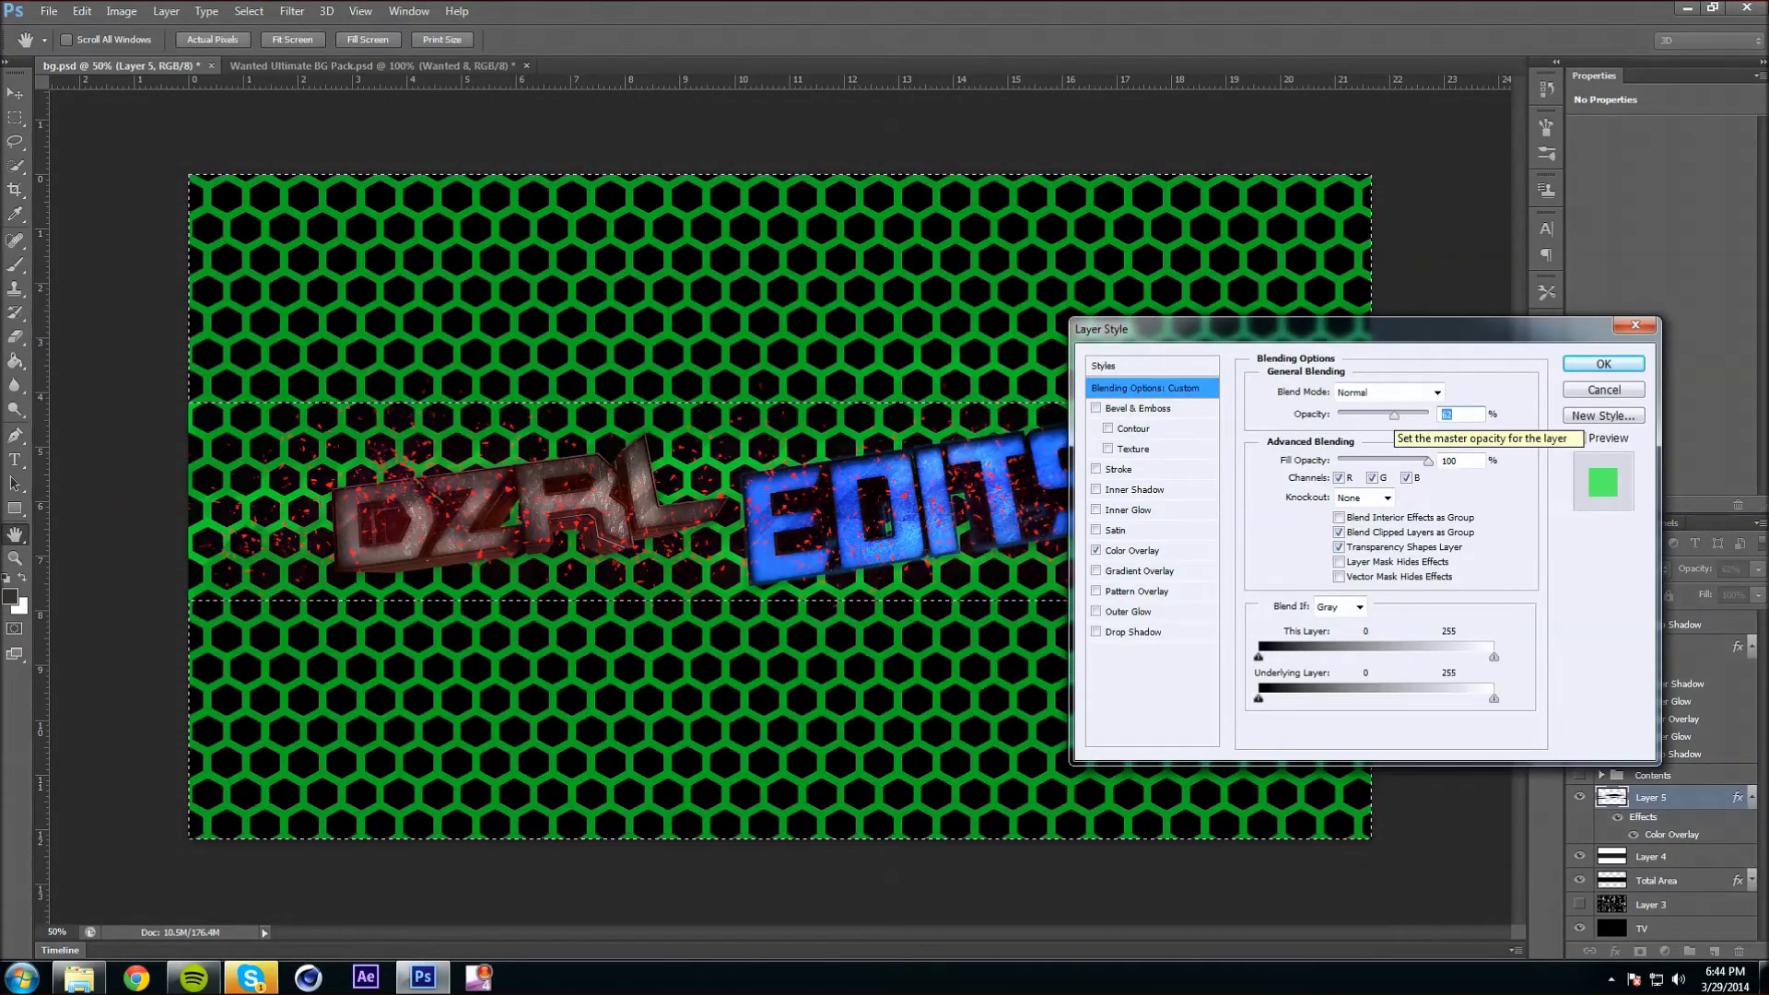
{"action": "key", "text": "Return"}
{"action": "key", "text": "g"}
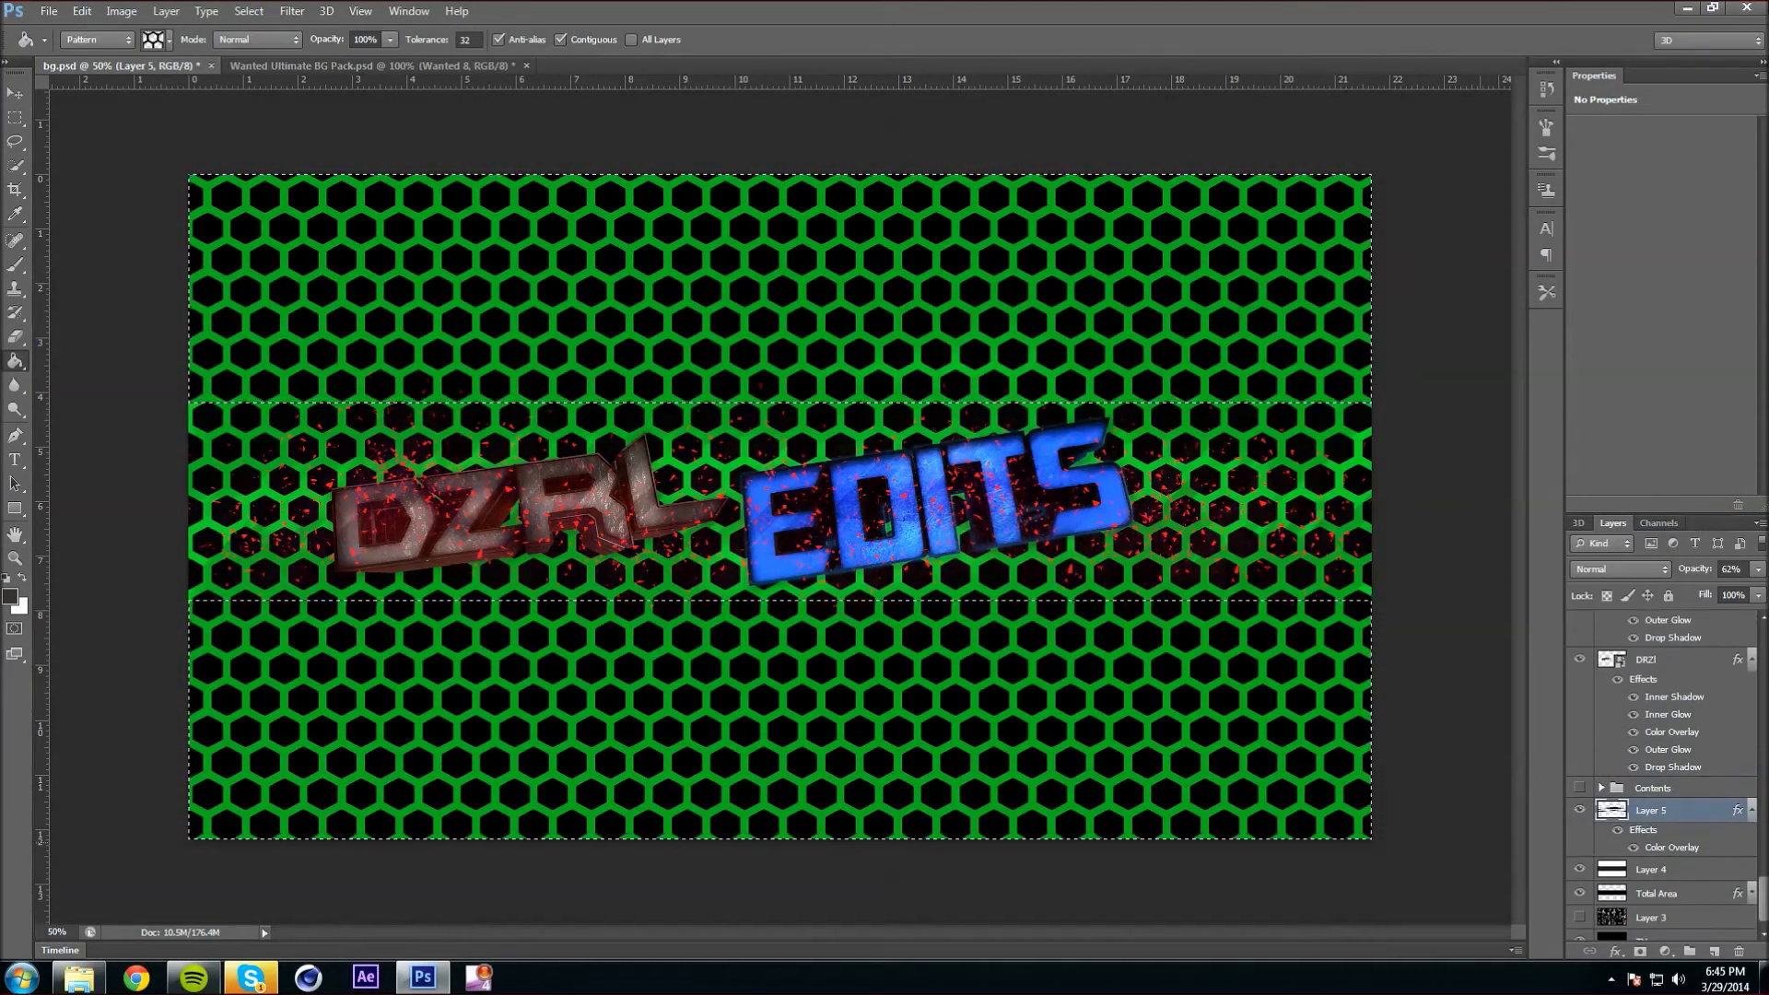
Duplicate the Total Area layer and select the hexagon pattern layer.
{"action": "left_click", "coordinate": [1656, 893]}
{"action": "key", "text": "Return"}
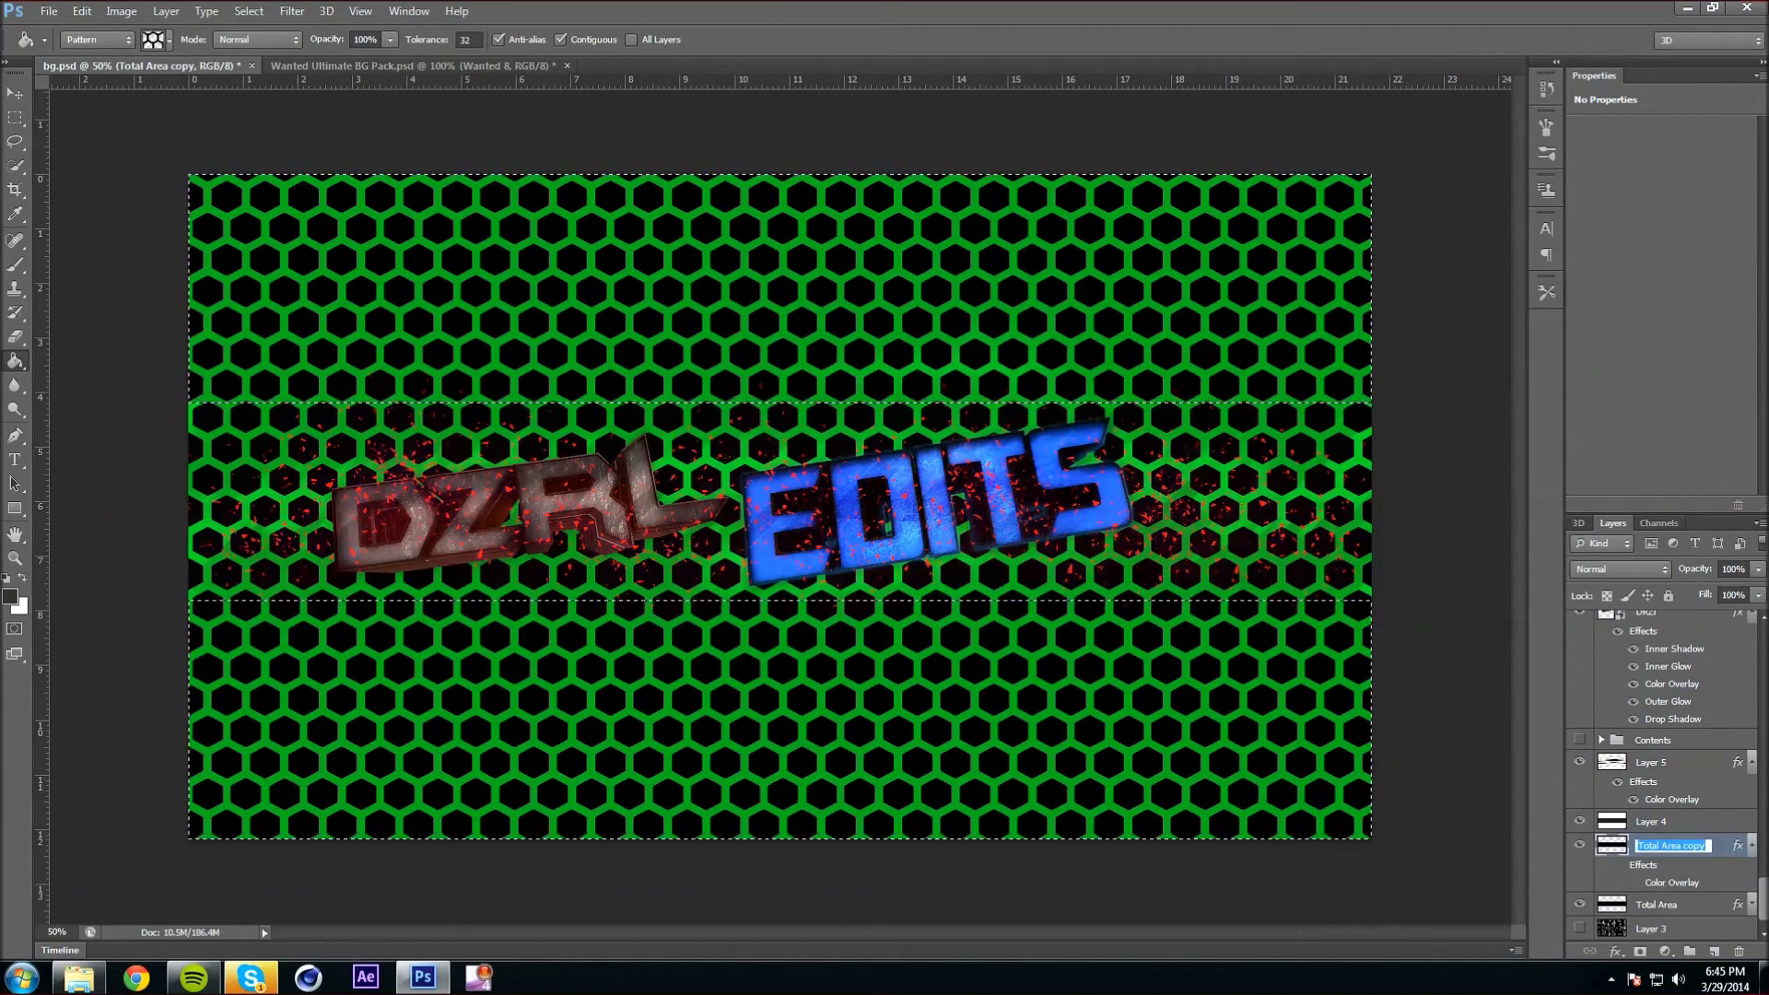
{"action": "left_click", "coordinate": [1651, 762]}
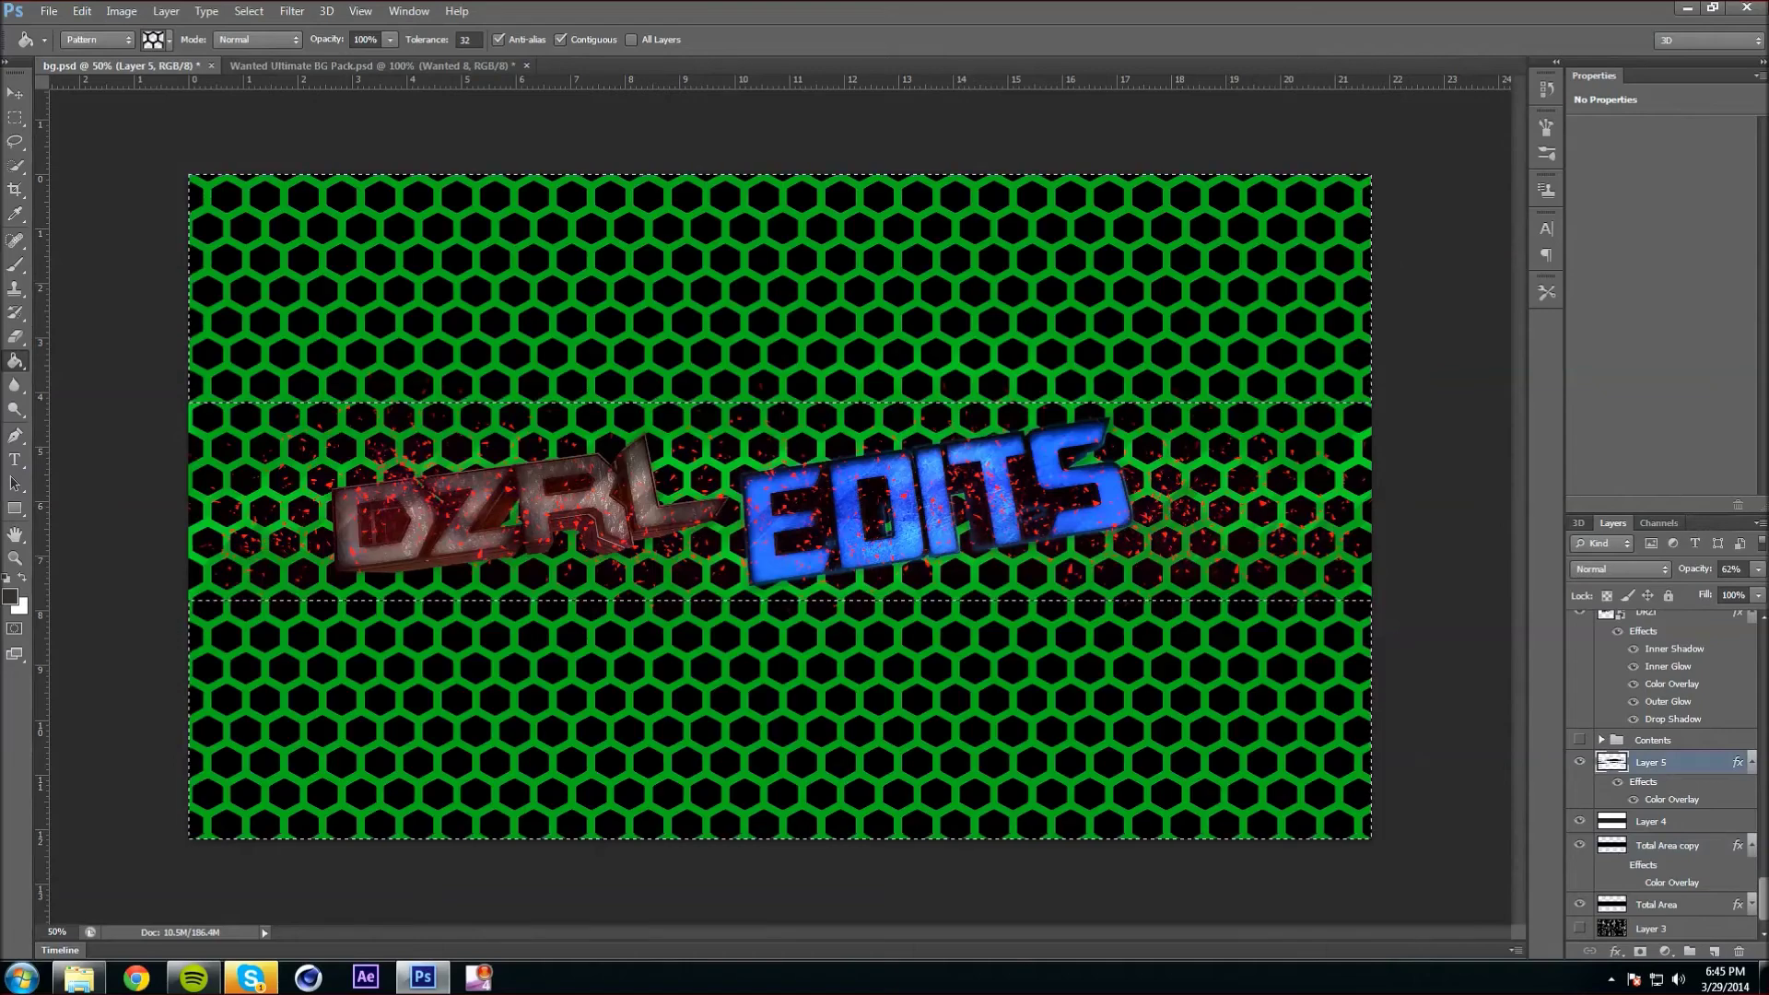
Delete the duplicate of the Total Area layer and the green hexagon pattern layer.
{"action": "left_click", "coordinate": [1666, 845]}
{"action": "right_click", "coordinate": [1667, 845]}
{"action": "left_click", "coordinate": [1585, 226]}
{"action": "key", "text": "Return"}
{"action": "right_click", "coordinate": [1652, 797]}
{"action": "left_click", "coordinate": [1585, 166]}
{"action": "key", "text": "Return"}
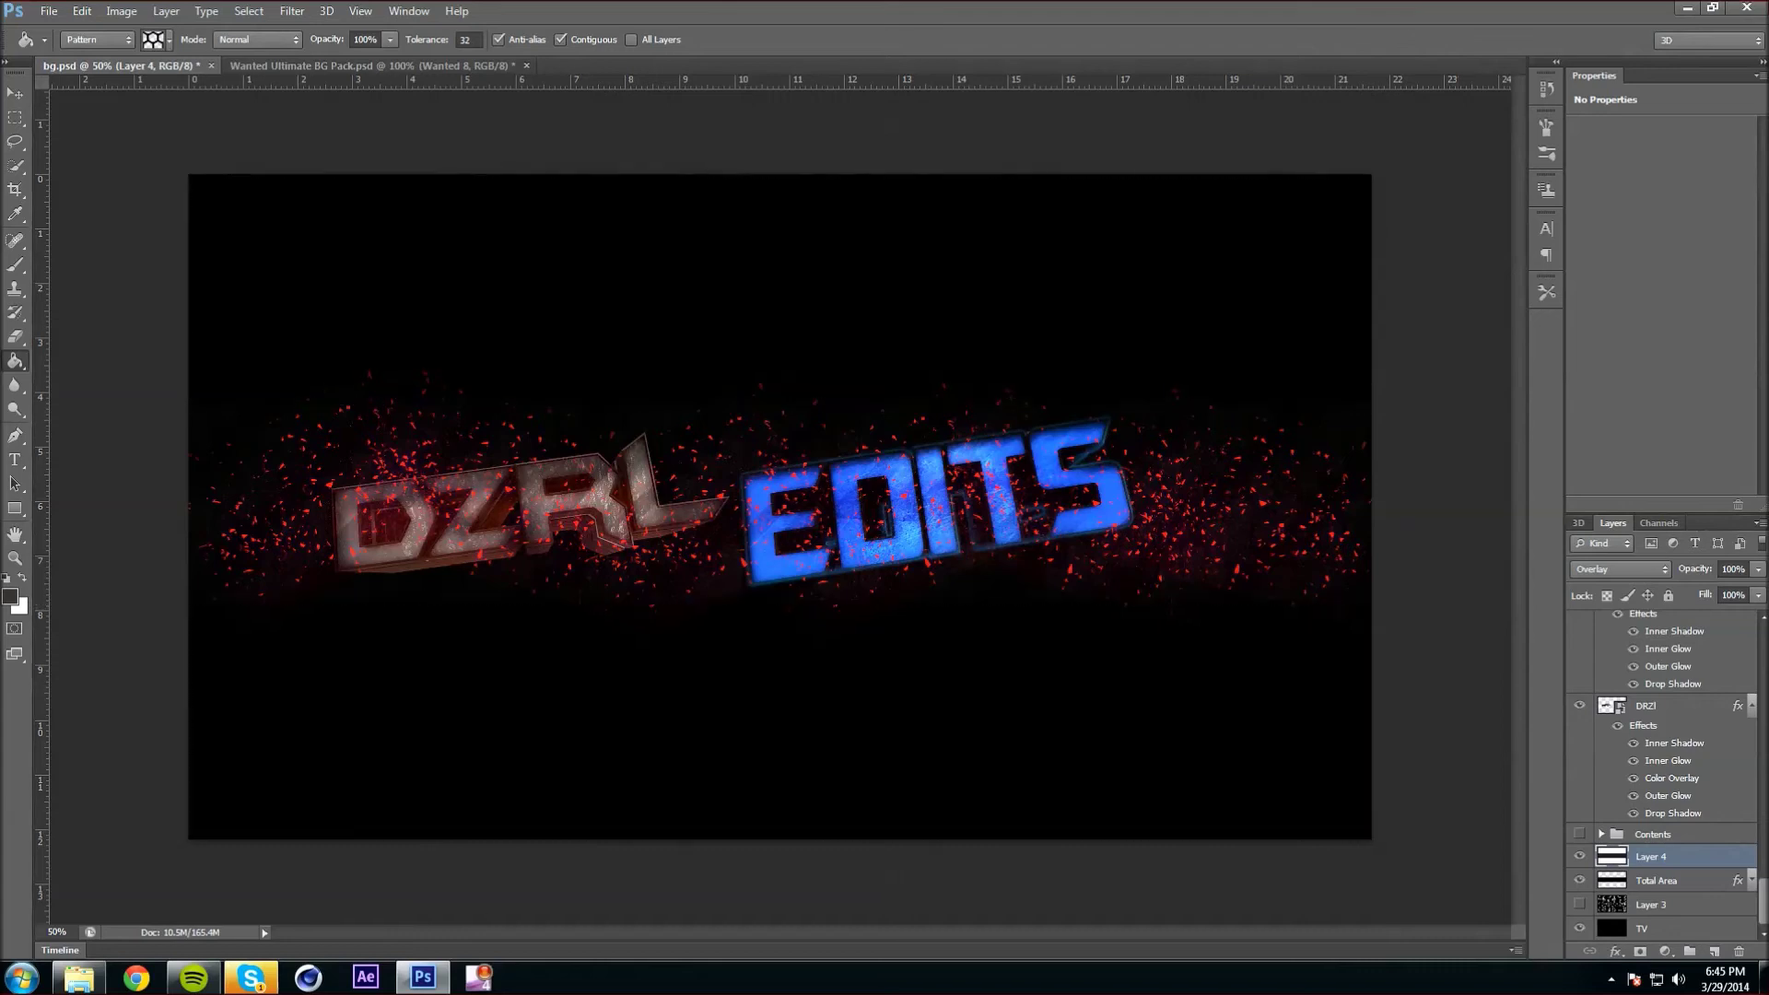
Bring light flare 1 from the Wanted Ultimate BG Pack into the banner and place its layer above Wanted 2 copy 3.
{"action": "key", "text": "ctrl+Tab"}
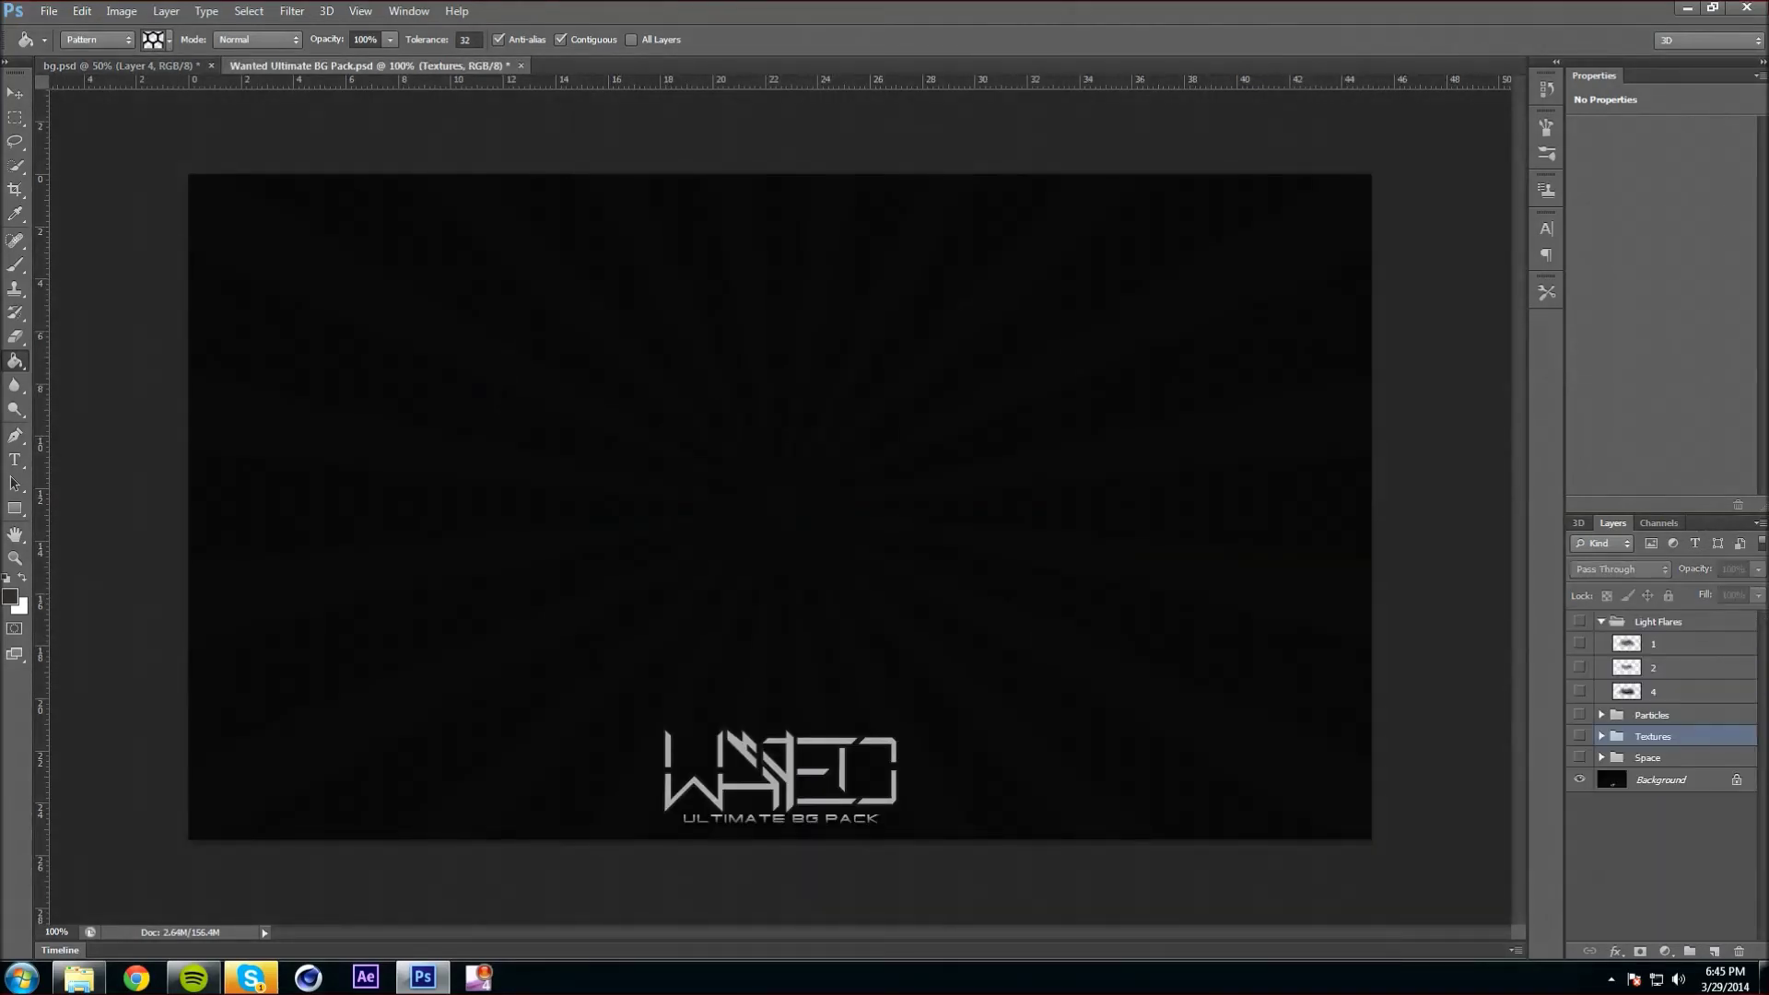
{"action": "left_click_drag", "start_coordinate": [1580, 621], "coordinate": [1579, 644]}
{"action": "left_click", "coordinate": [1686, 643]}
{"action": "left_click", "coordinate": [82, 12]}
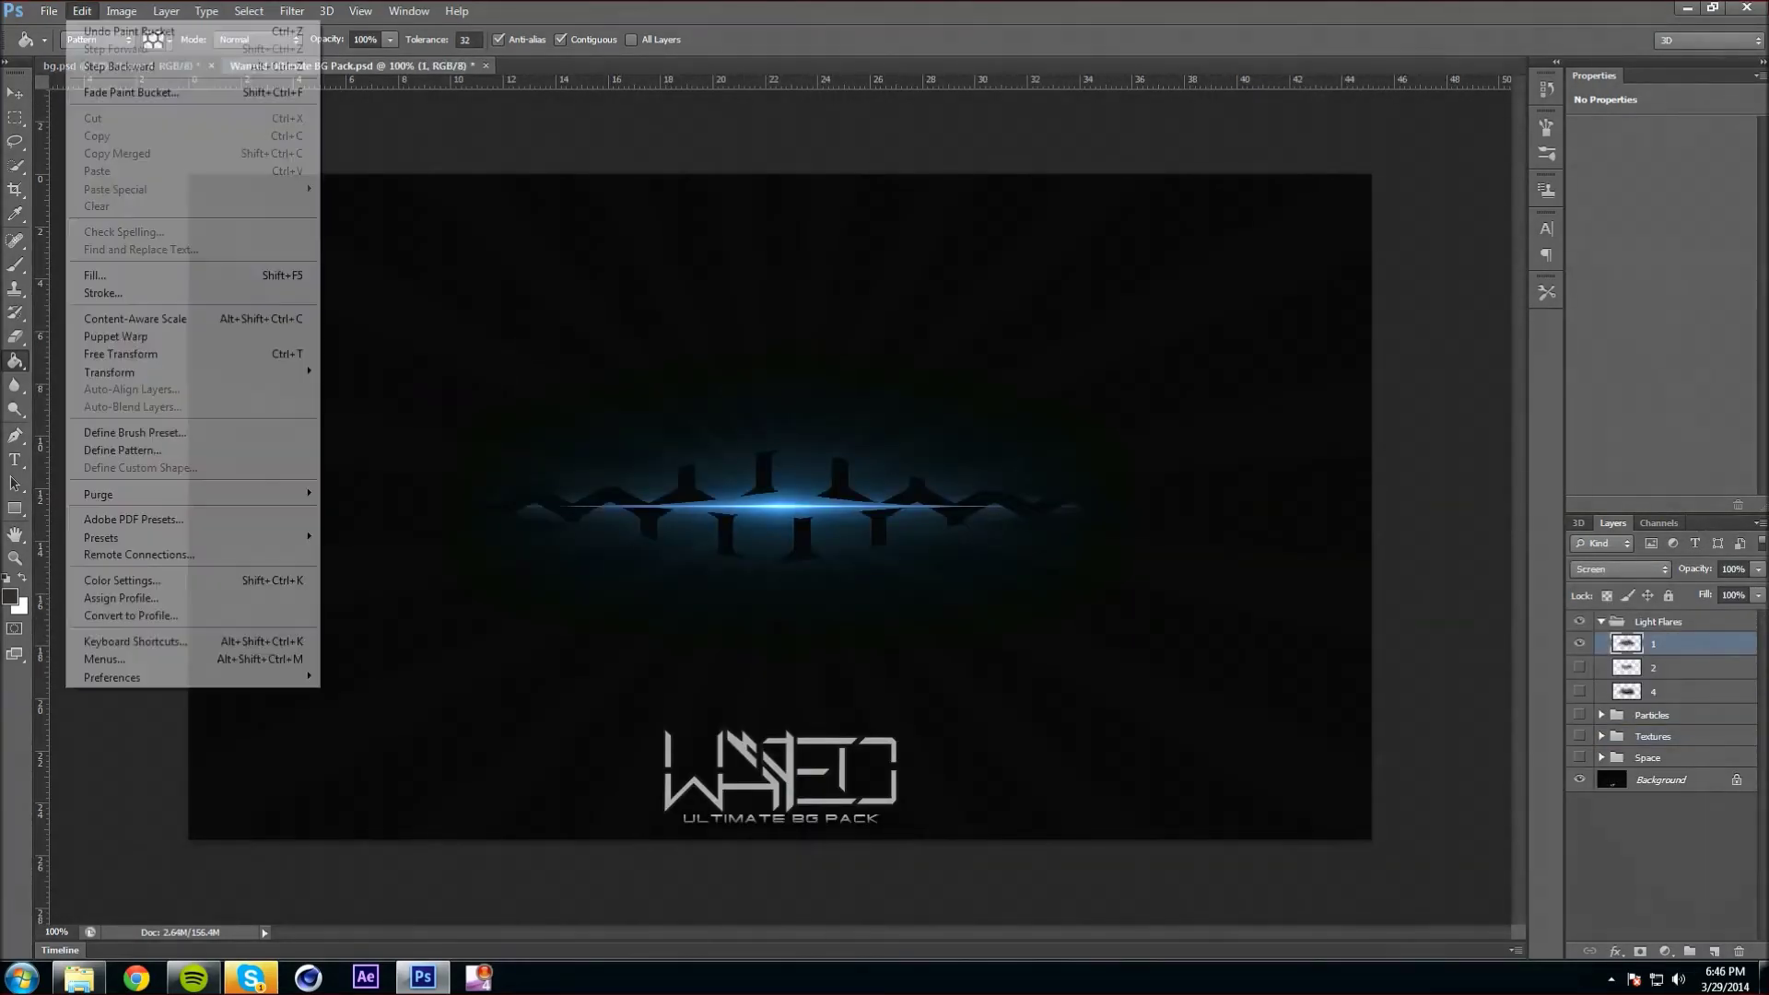
{"action": "left_click", "coordinate": [120, 27]}
{"action": "key", "text": "v"}
{"action": "left_click_drag", "start_coordinate": [650, 426], "coordinate": [787, 590]}
{"action": "scroll", "coordinate": [1663, 783], "scroll_direction": "up", "scroll_amount": 15}
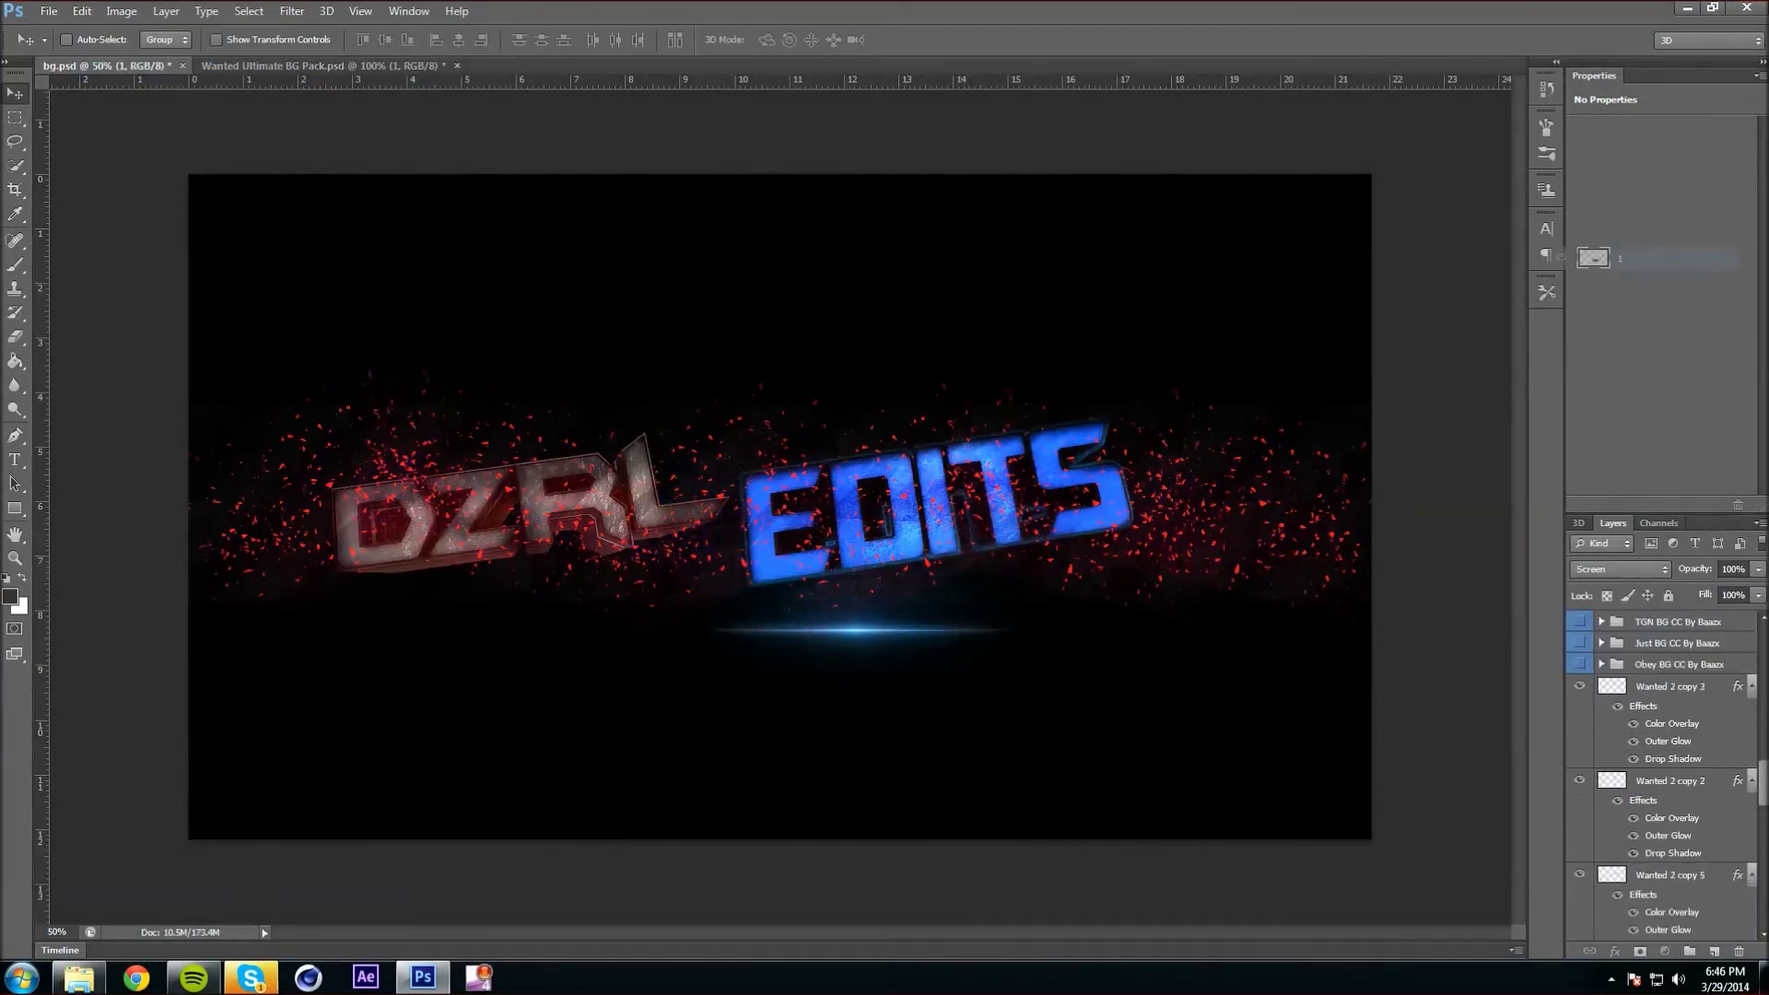
Rotate the light flare about 8.2° and position it on the upper tip of the S in EDITS.
{"action": "key", "text": "ctrl+t"}
{"action": "mouse_move", "coordinate": [857, 630]}
{"action": "left_mouse_down"}
{"action": "mouse_move", "coordinate": [1062, 428]}
{"action": "mouse_move", "coordinate": [795, 563]}
{"action": "mouse_move", "coordinate": [858, 598]}
{"action": "left_mouse_up"}
{"action": "left_click_drag", "start_coordinate": [1102, 460], "coordinate": [1138, 439]}
{"action": "left_click_drag", "start_coordinate": [1060, 497], "coordinate": [1309, 317]}
{"action": "key", "text": "alt+Tab"}
{"action": "key", "text": "alt+Tab"}
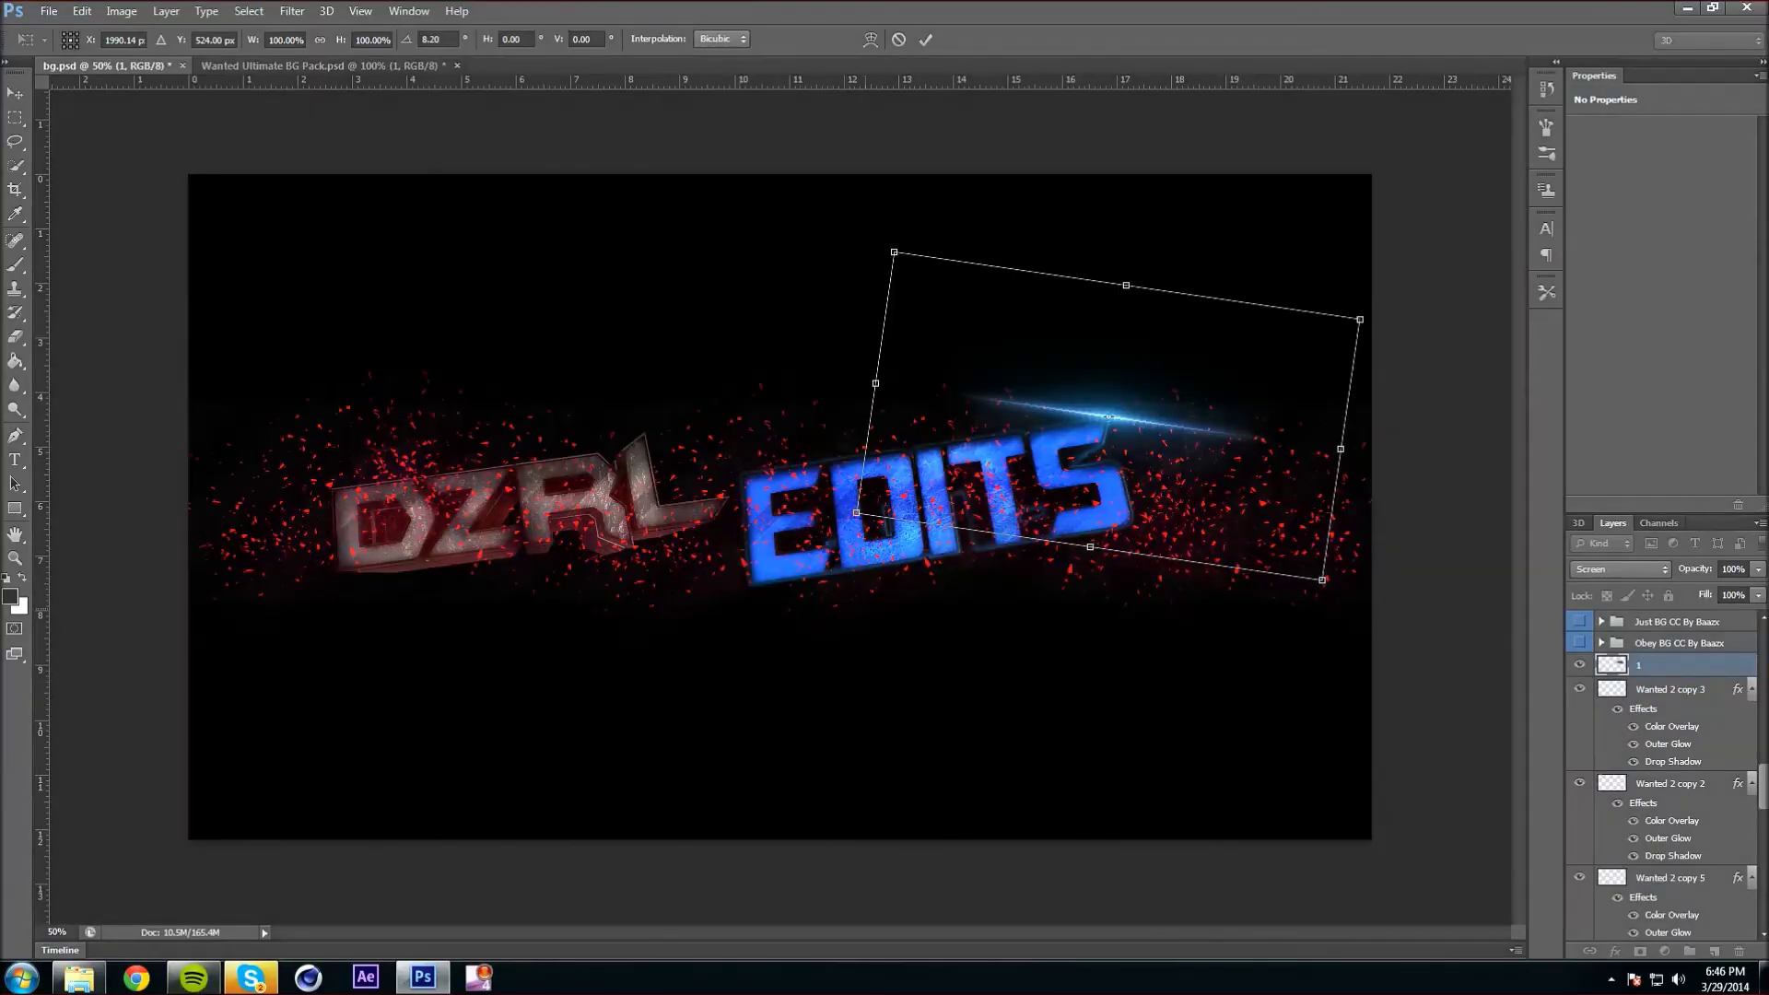
{"action": "left_click_drag", "start_coordinate": [1108, 417], "coordinate": [1105, 417]}
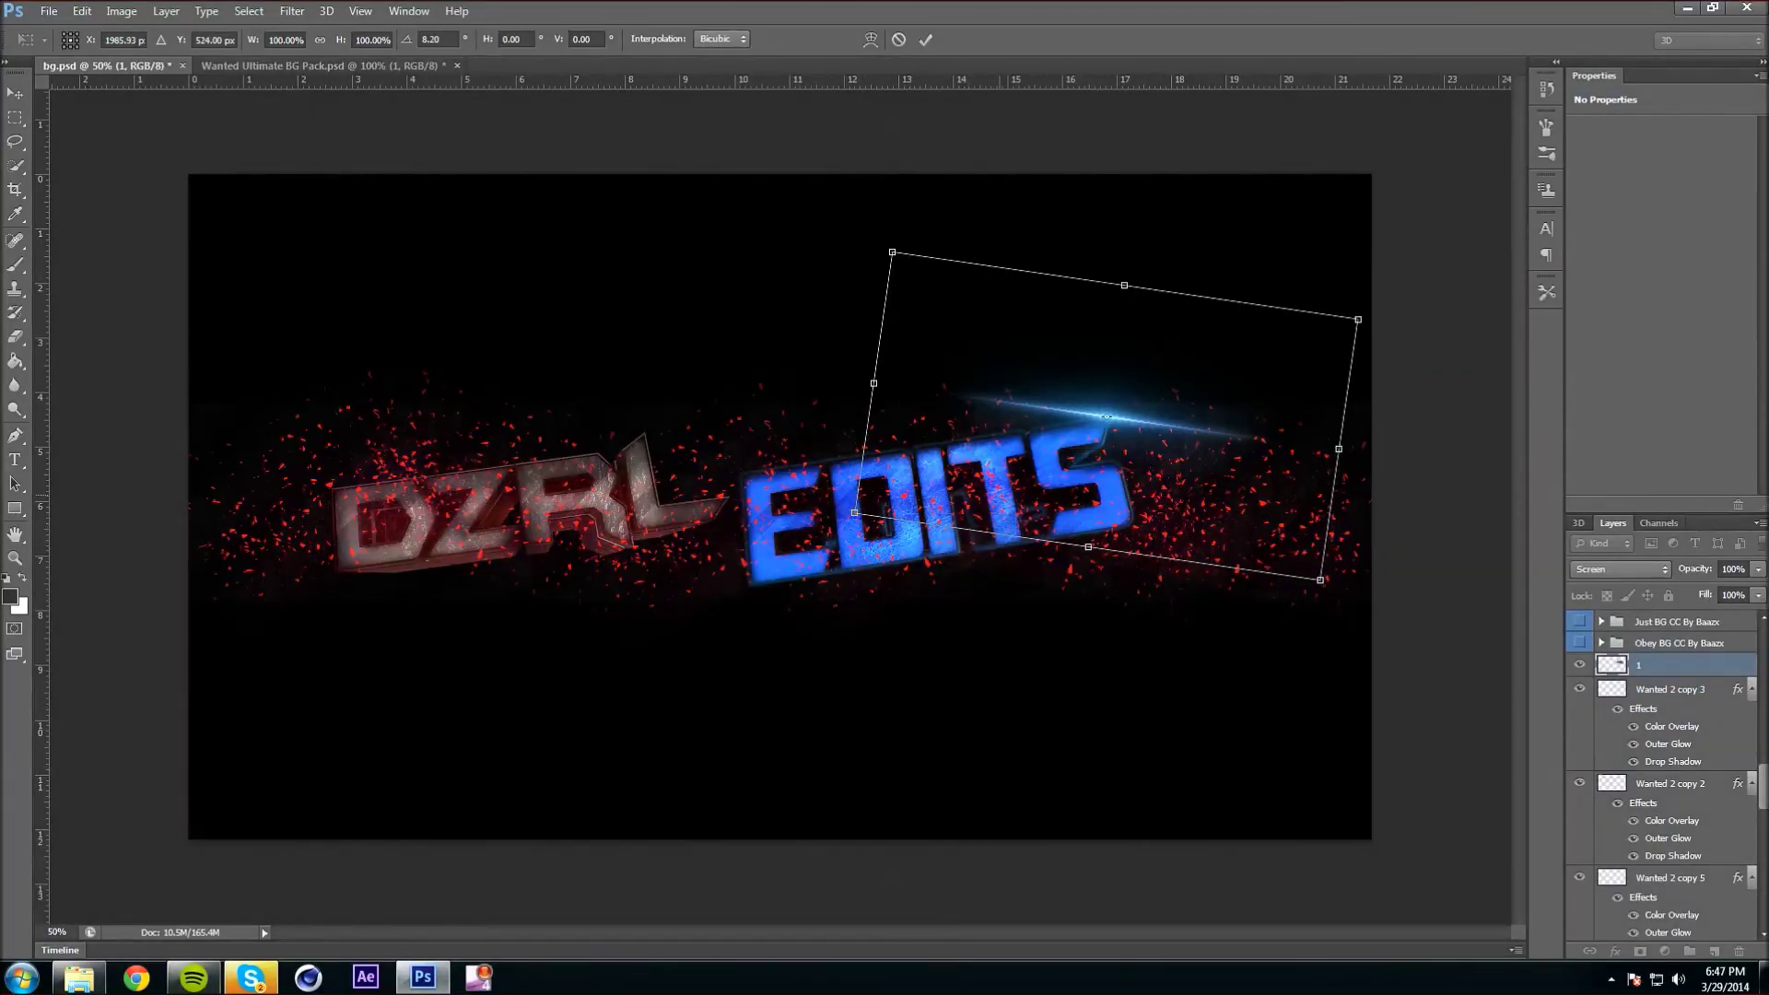
{"action": "key", "text": "Return"}
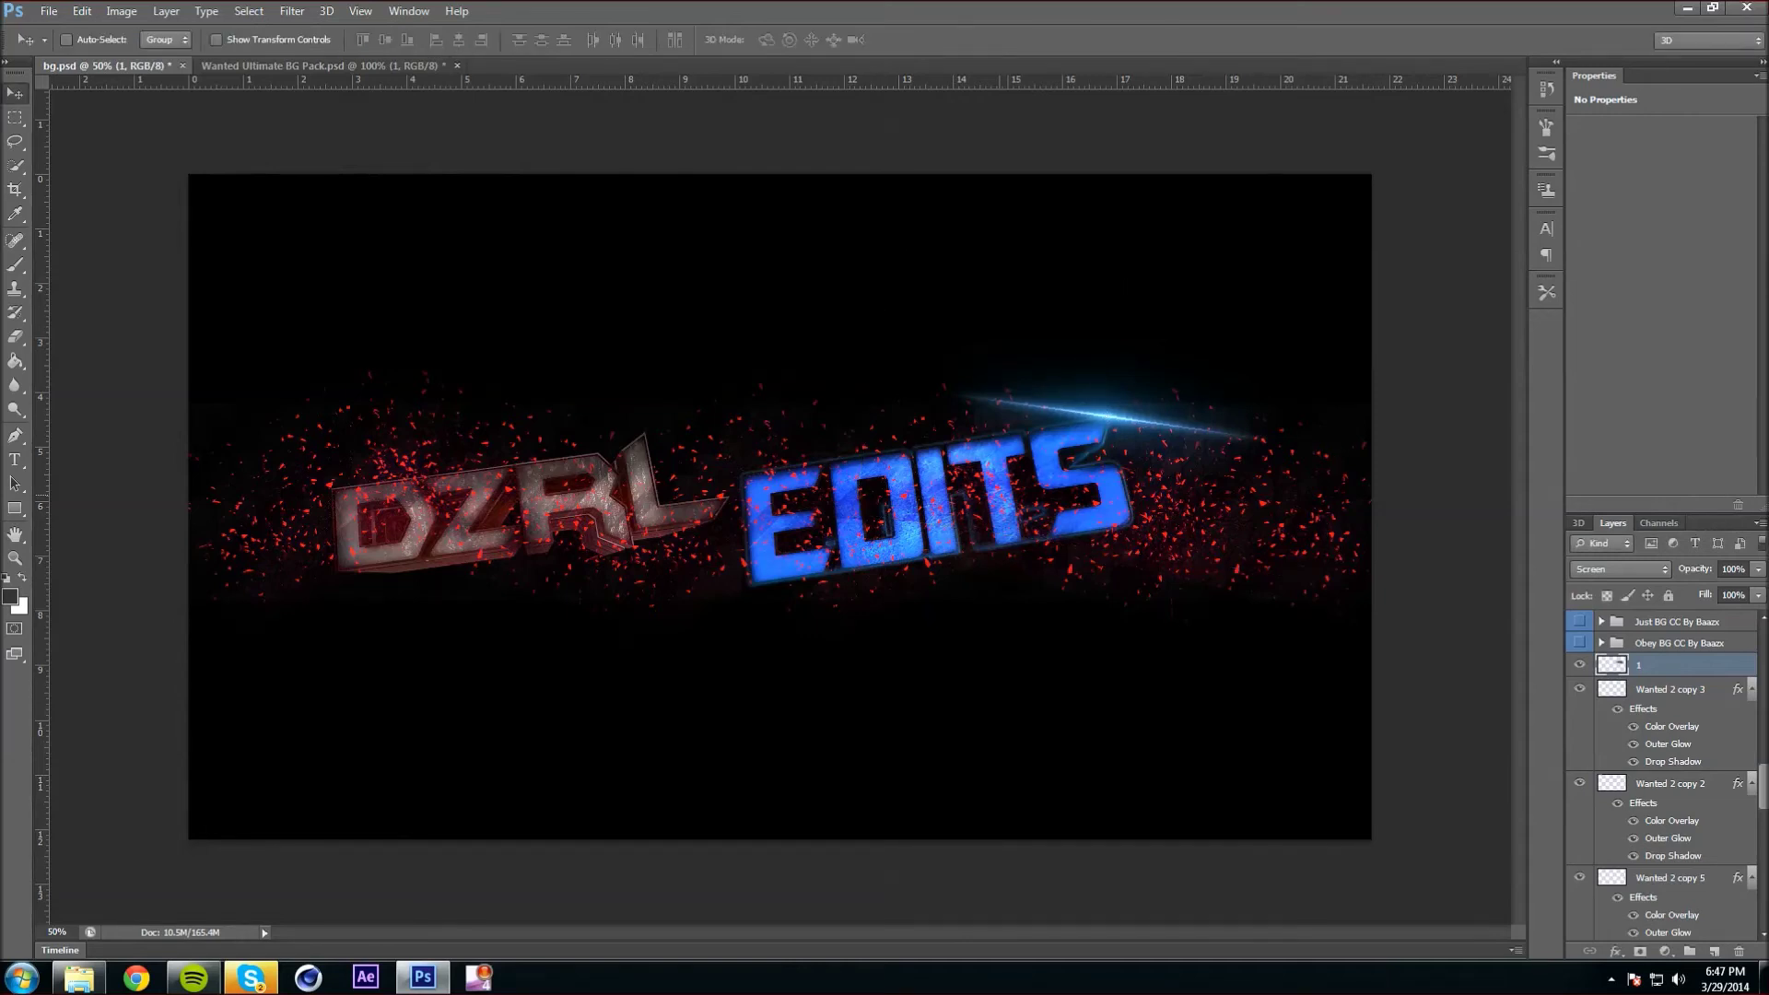
Duplicate the light flare layer, and resize and tilt the copy so it crosses the original at the S's tip.
{"action": "right_click", "coordinate": [1645, 664]}
{"action": "left_click", "coordinate": [1410, 332]}
{"action": "key", "text": "Return"}
{"action": "key", "text": "ctrl+t"}
{"action": "left_click_drag", "start_coordinate": [1356, 579], "coordinate": [1135, 406]}
{"action": "left_click_drag", "start_coordinate": [1001, 347], "coordinate": [1106, 417]}
{"action": "key", "text": "Return"}
Scale down the original light flare on layer 1 and position it on the upper tip of the S in EDITS.
{"action": "left_click", "coordinate": [1649, 689]}
{"action": "key", "text": "ctrl+t"}
{"action": "left_click_drag", "start_coordinate": [1362, 573], "coordinate": [1228, 494]}
{"action": "left_click_drag", "start_coordinate": [1159, 431], "coordinate": [1226, 475]}
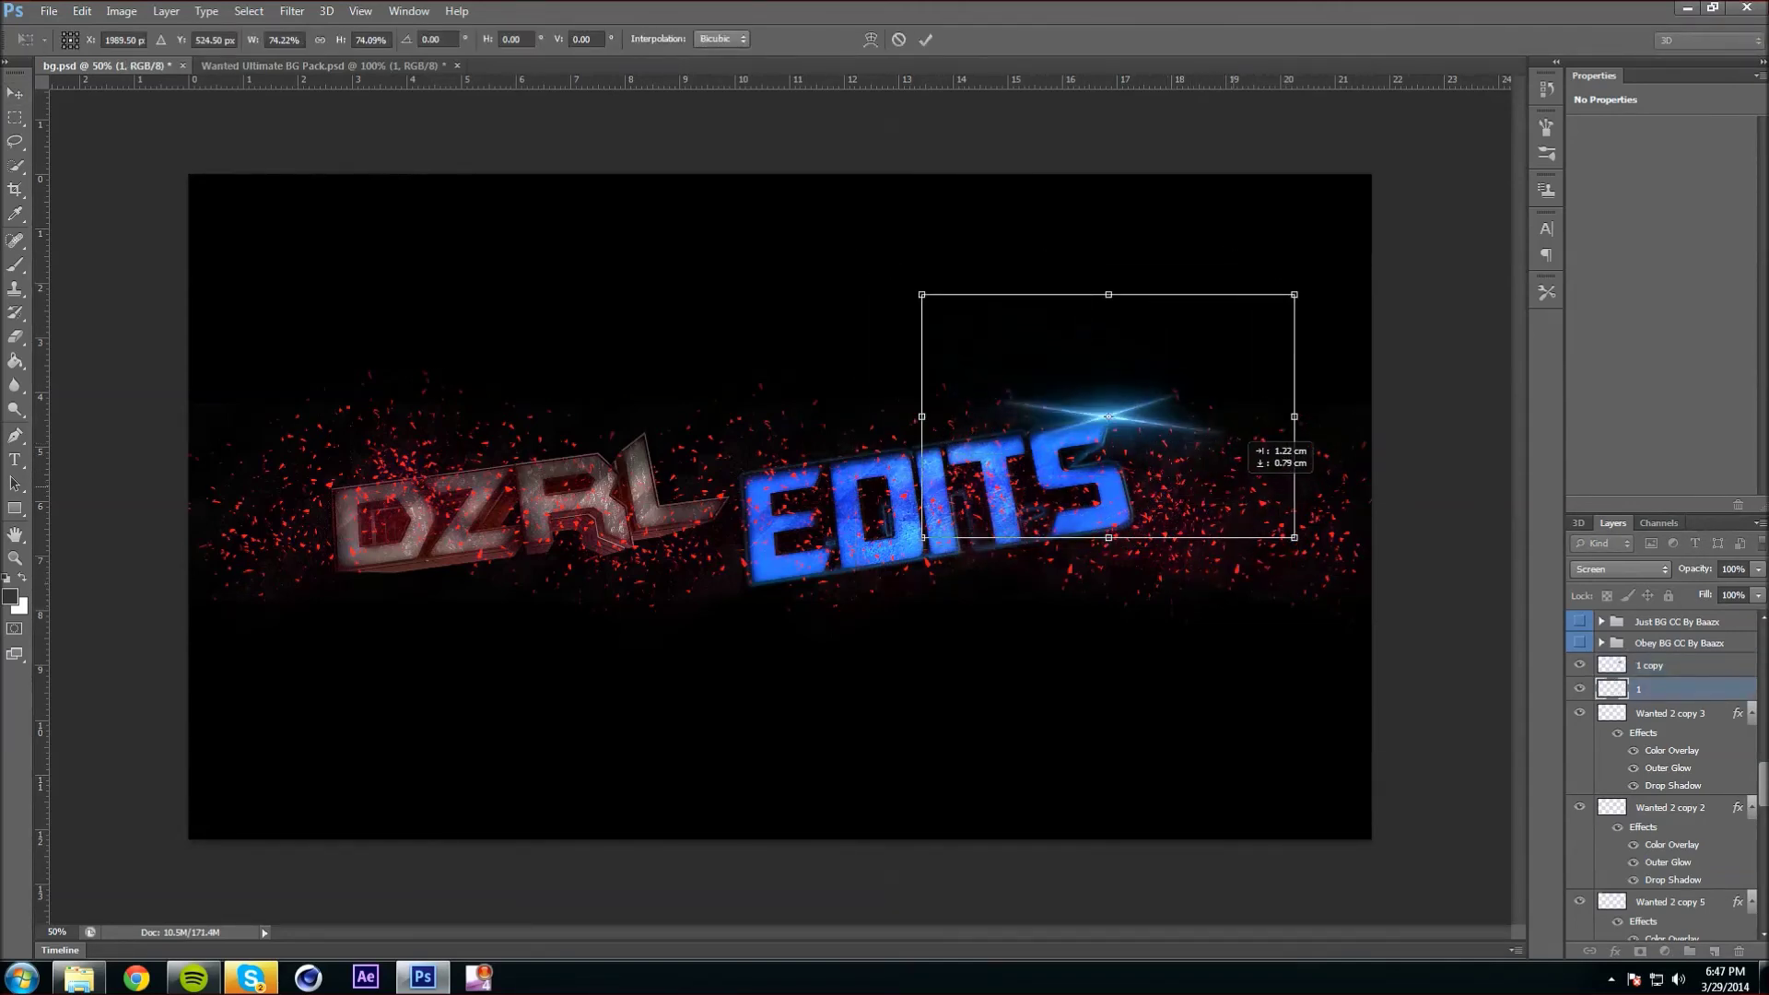
{"action": "left_click_drag", "start_coordinate": [1295, 537], "coordinate": [1129, 492]}
{"action": "key", "text": "Return"}
Move the duplicated light flare so its centre lines up with the smaller original on the S's tip.
{"action": "left_click", "coordinate": [1650, 665]}
{"action": "key", "text": "ctrl+t"}
{"action": "left_click_drag", "start_coordinate": [1115, 424], "coordinate": [1128, 392]}
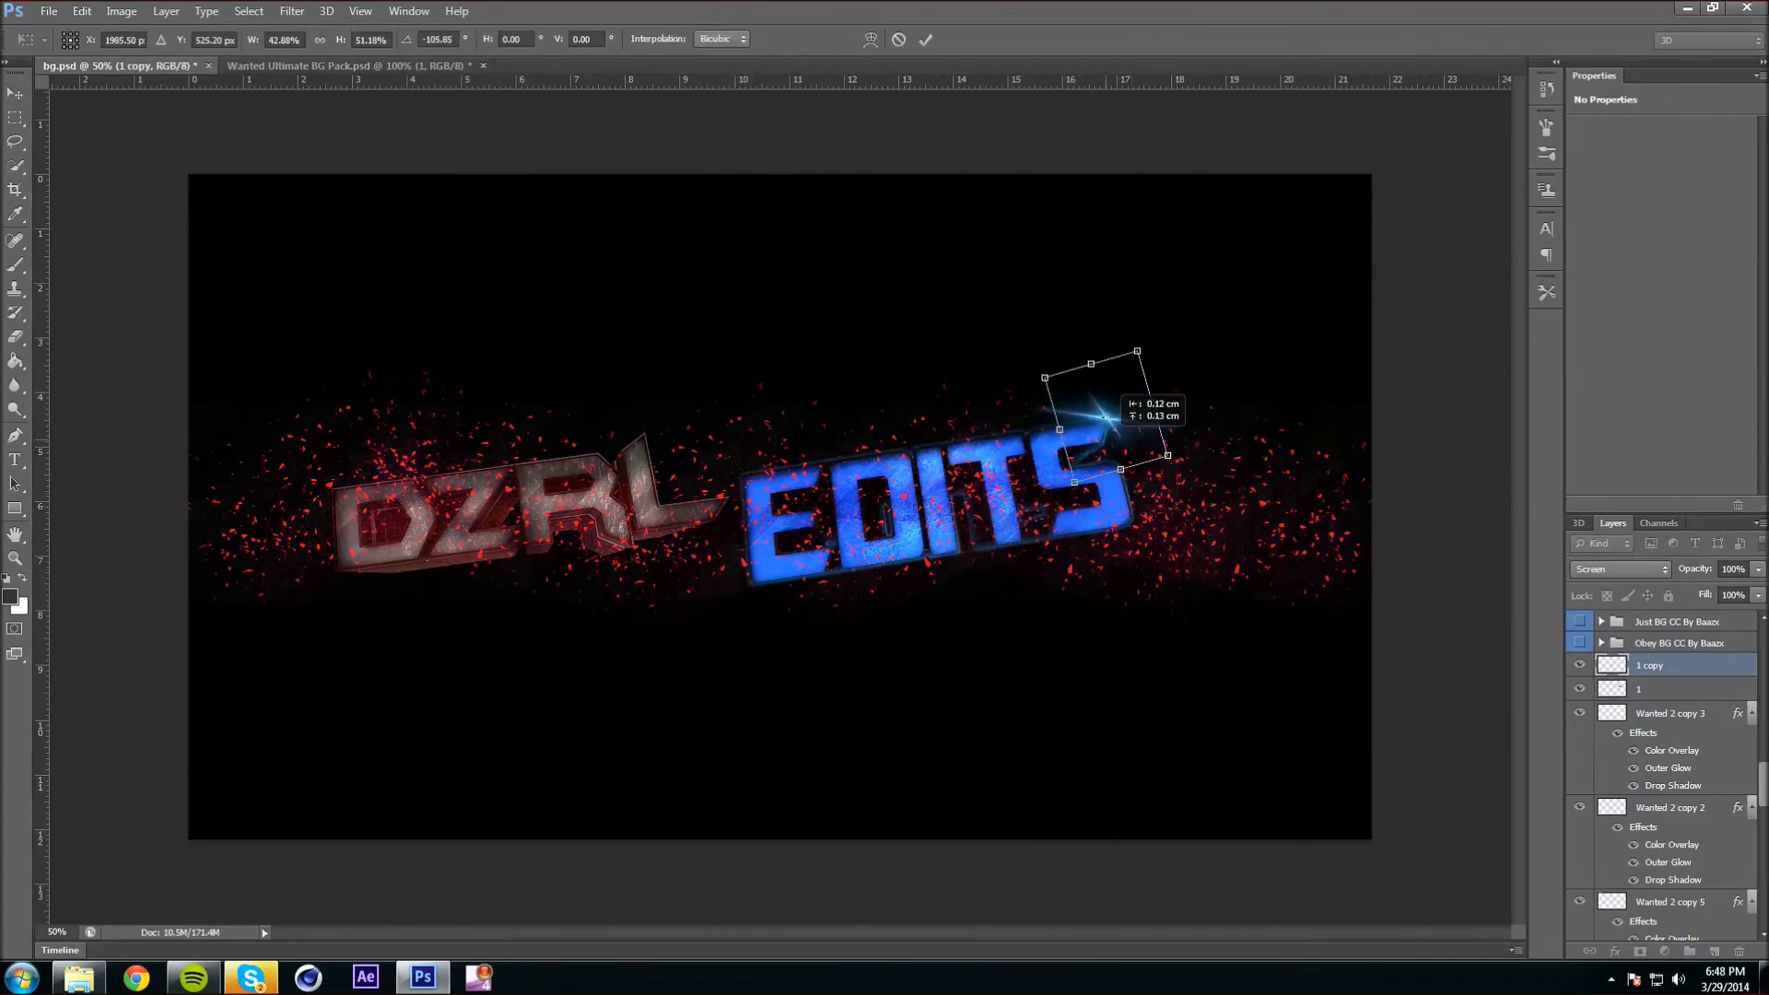
{"action": "key", "text": "Return"}
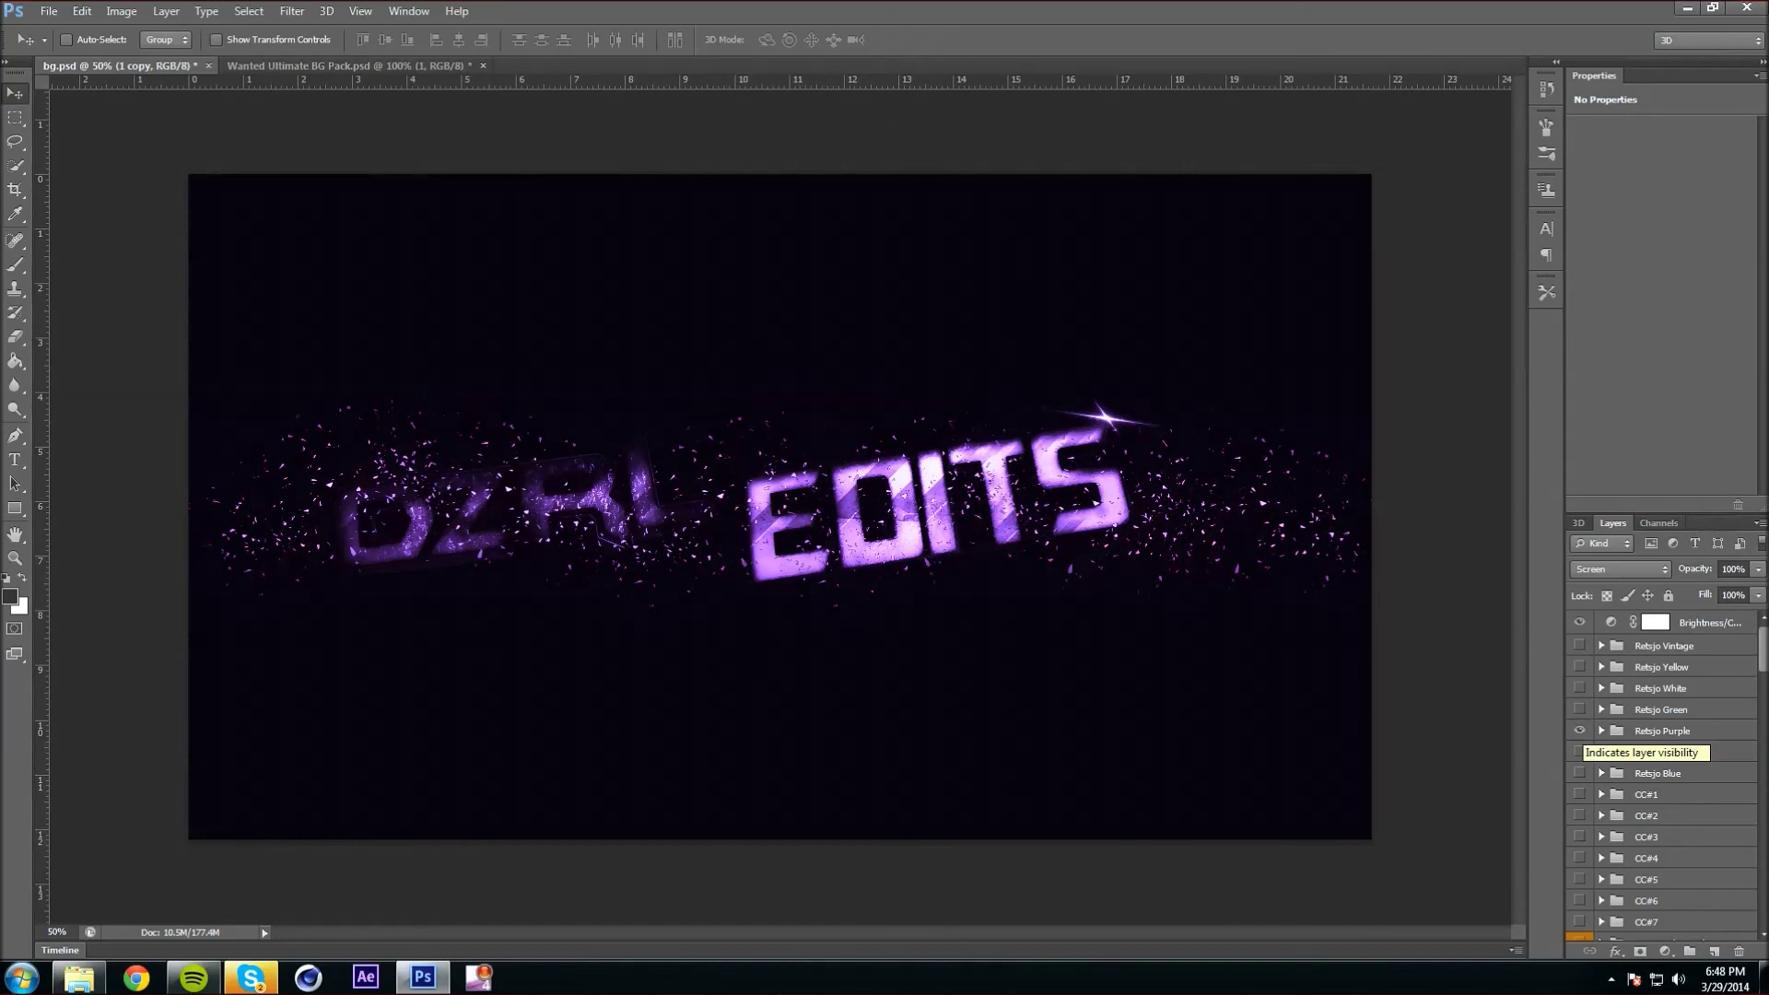
Turn off the Retsjo Purple colour correction and preview Retsjo Red on the banner.
{"action": "left_click", "coordinate": [1579, 731]}
{"action": "left_click", "coordinate": [1579, 752]}
{"action": "left_click", "coordinate": [1579, 752]}
Remove the red tint from the DZRL logo layer.
{"action": "scroll", "coordinate": [1658, 784], "scroll_direction": "down", "scroll_amount": 5}
{"action": "right_click", "coordinate": [1659, 731]}
{"action": "left_click", "coordinate": [1566, 15]}
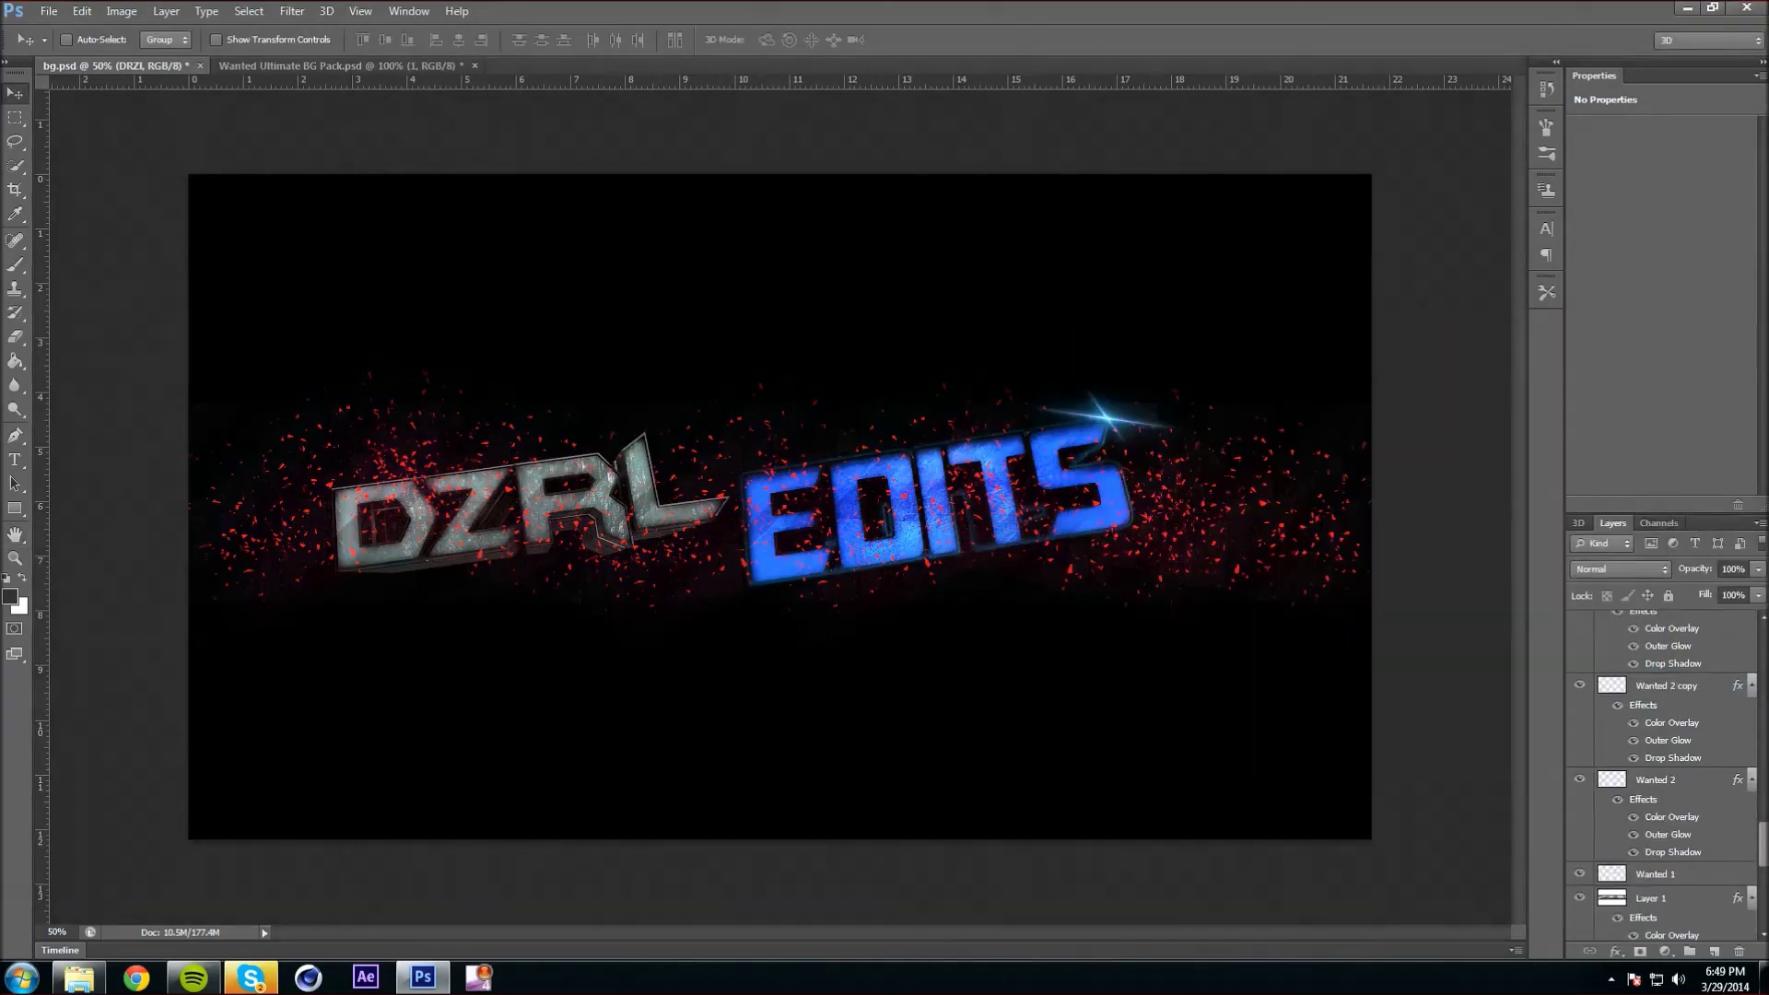
Preview the Retsjo Purple, Retsjo Blue and Retsjo Red colour corrections on the banner, leaving each one off.
{"action": "scroll", "coordinate": [1658, 774], "scroll_direction": "up", "scroll_amount": 10}
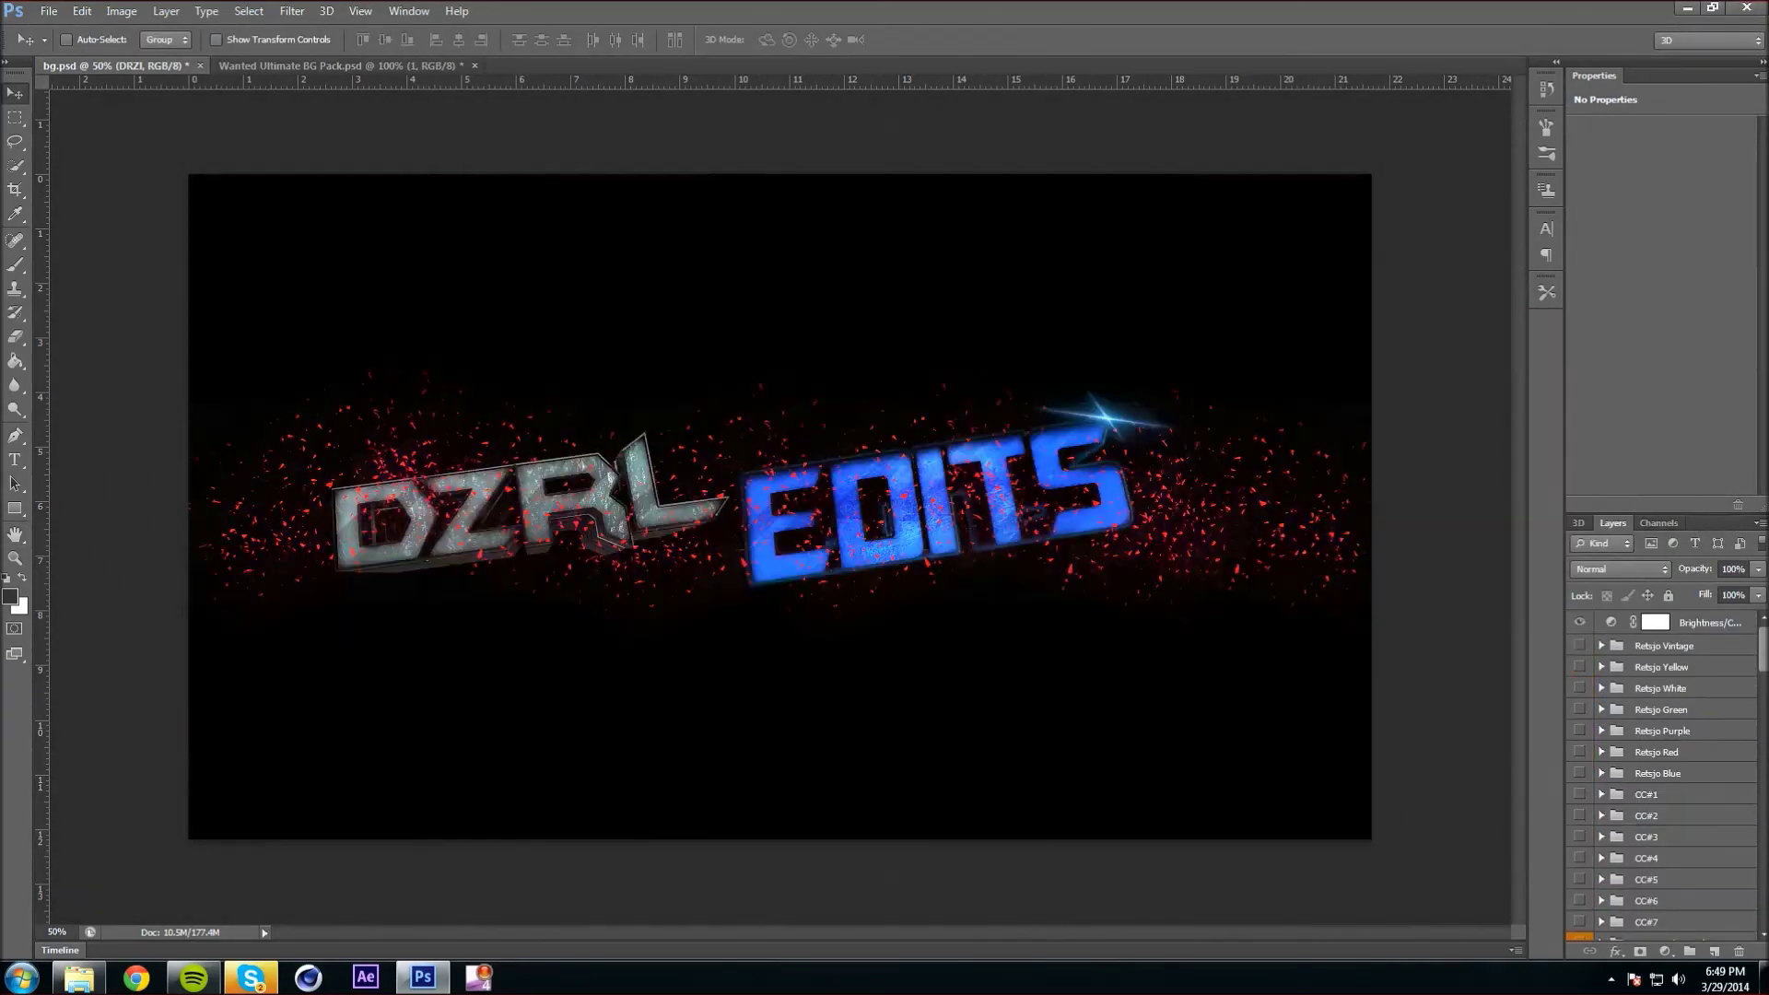
{"action": "left_click", "coordinate": [1579, 730]}
{"action": "left_click", "coordinate": [1579, 731]}
{"action": "left_click", "coordinate": [1579, 773]}
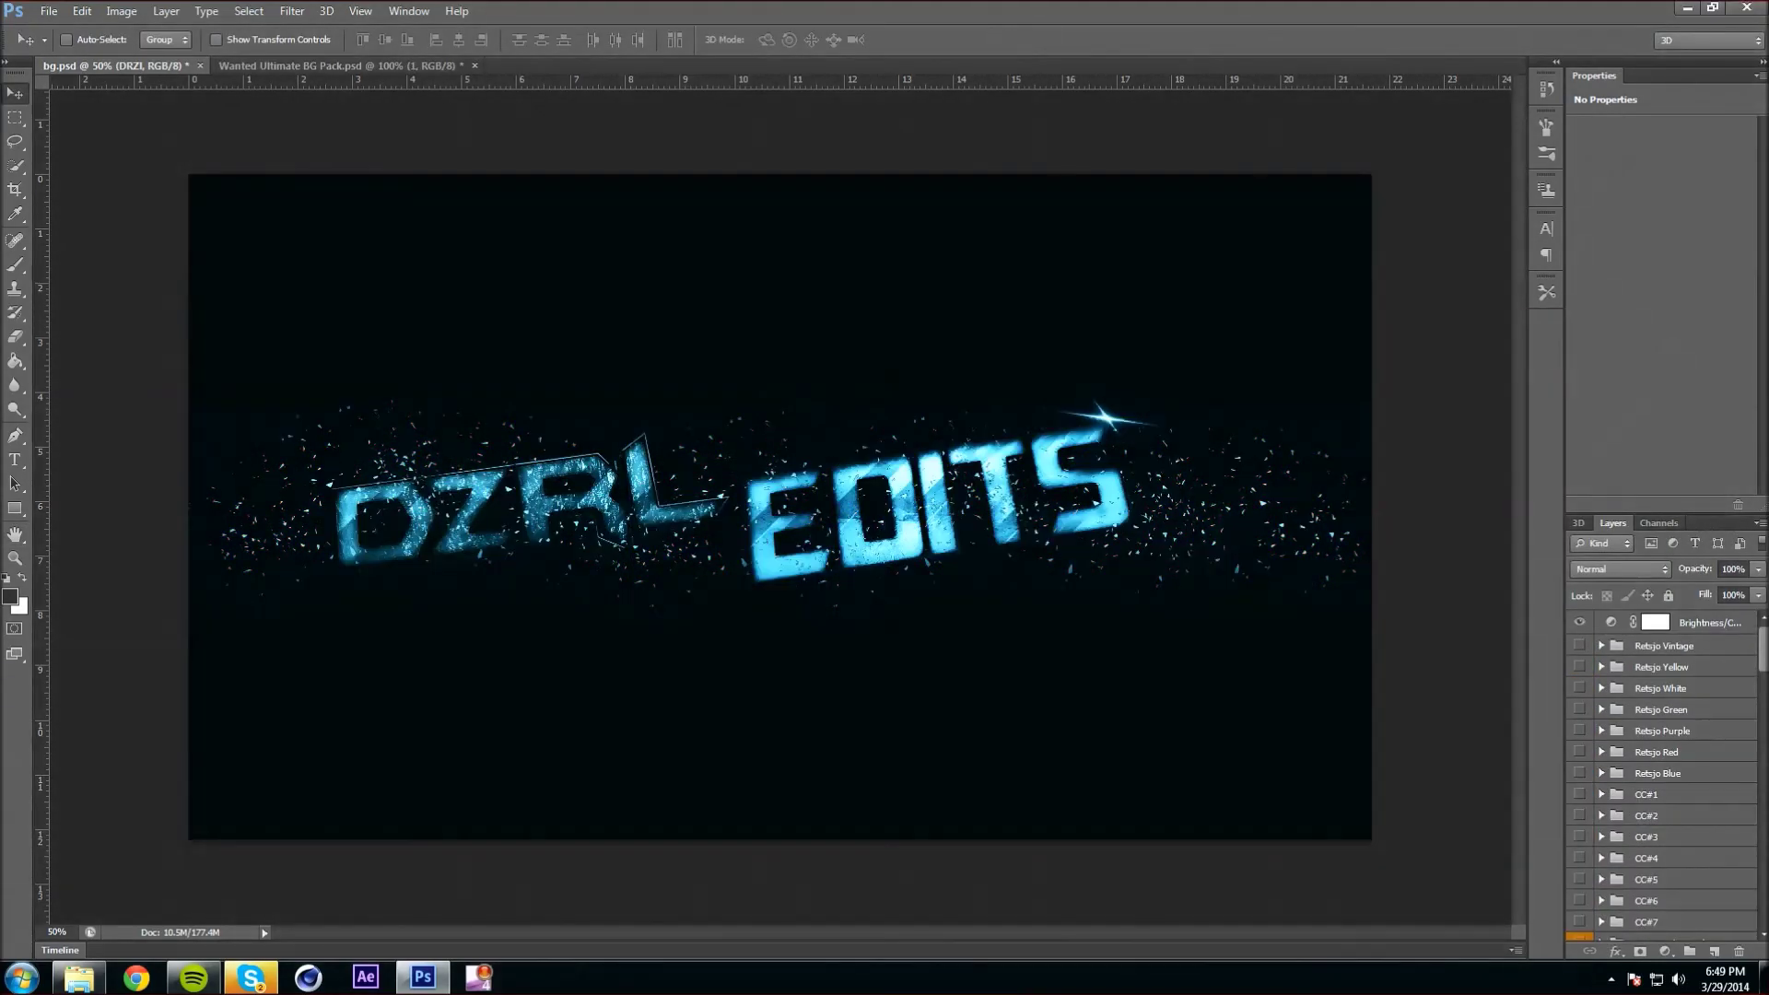
{"action": "left_click", "coordinate": [1579, 751]}
{"action": "left_click", "coordinate": [1579, 752]}
{"action": "left_click", "coordinate": [1579, 773]}
{"action": "left_click", "coordinate": [1579, 731]}
{"action": "left_click", "coordinate": [1580, 731]}
Compare Retsjo White with Retsjo Red, keep Retsjo White on, and hide the Brightness/Contrast adjustment layer.
{"action": "left_click", "coordinate": [1579, 689]}
{"action": "left_click", "coordinate": [1579, 688]}
{"action": "left_click", "coordinate": [1579, 752]}
{"action": "left_click", "coordinate": [1579, 752]}
{"action": "left_click", "coordinate": [1579, 688]}
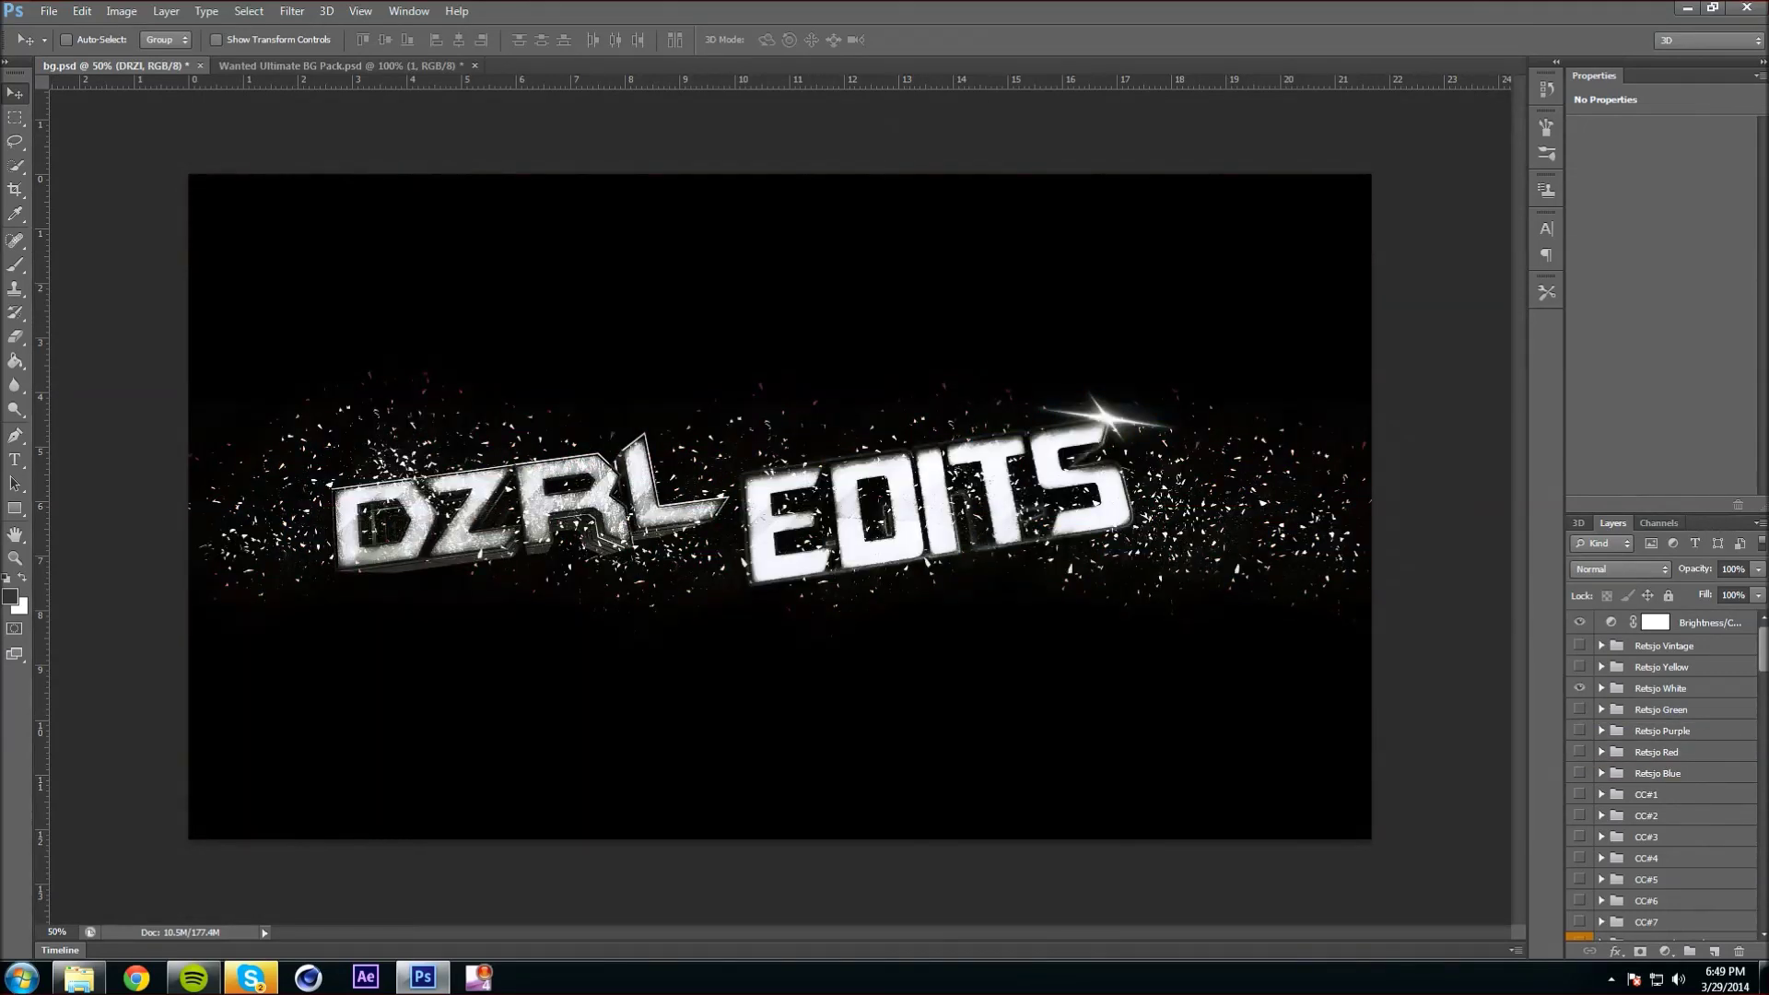
{"action": "left_click", "coordinate": [1580, 622]}
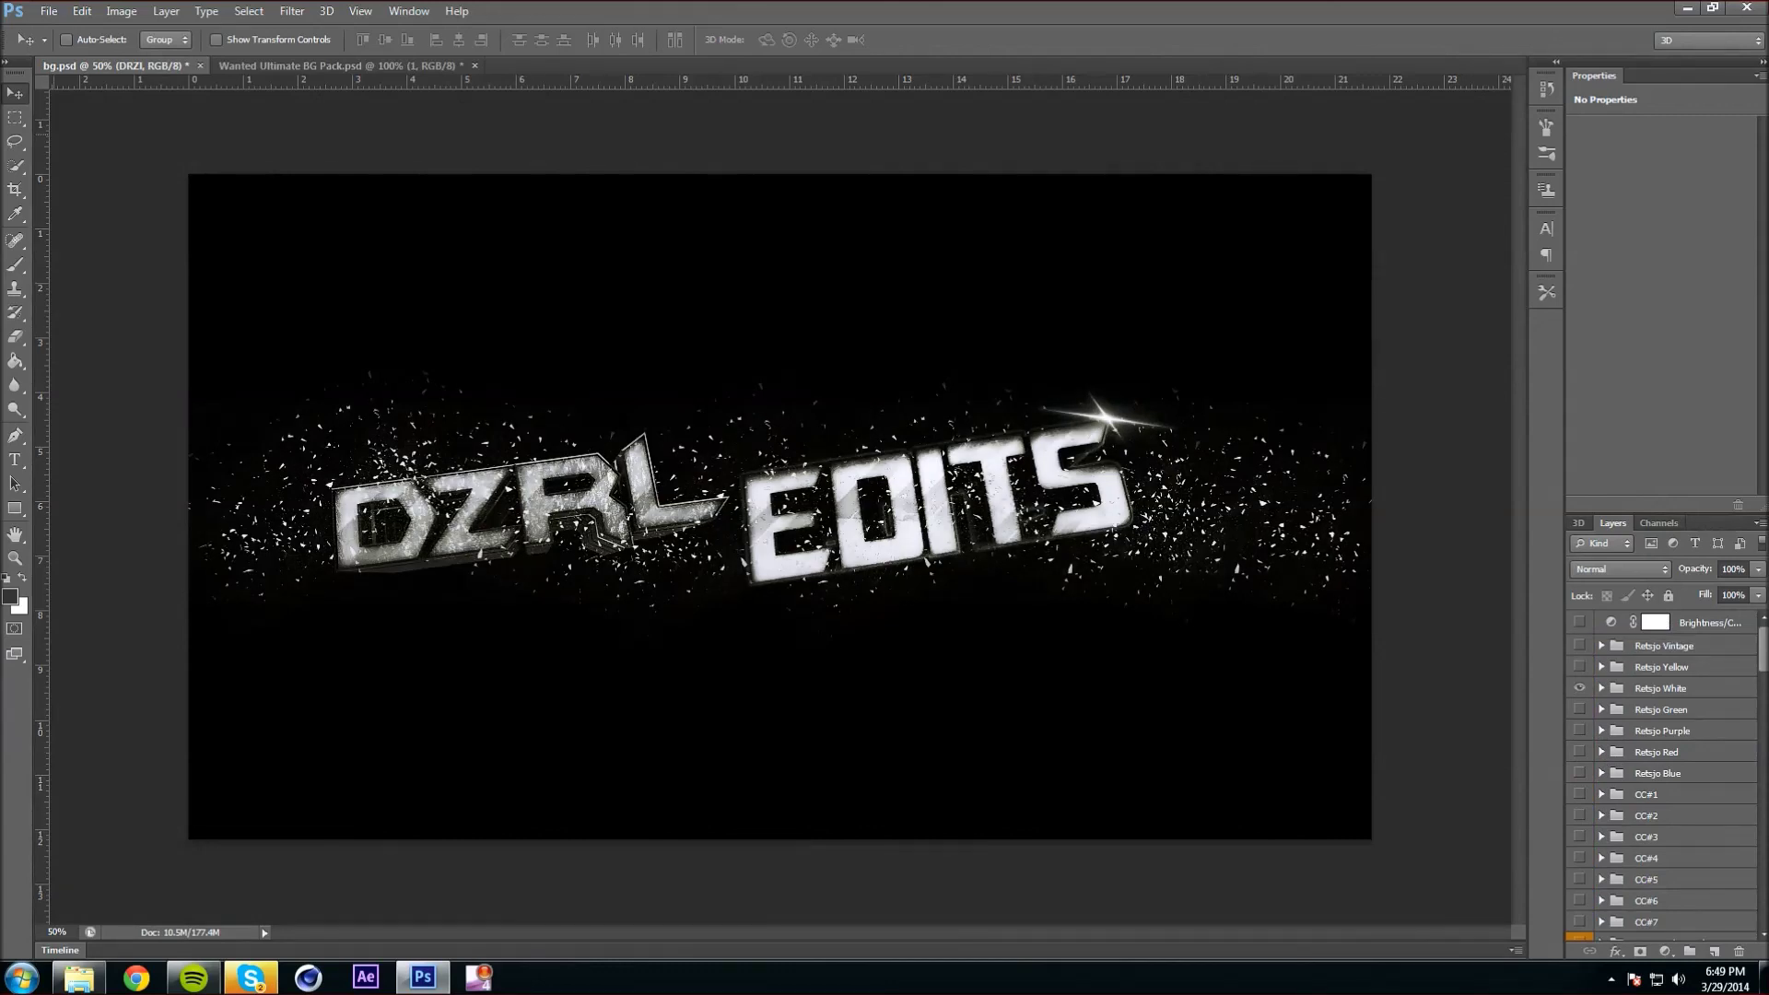
Save the banner as a JPEG file named Bann.
{"action": "left_click", "coordinate": [49, 11]}
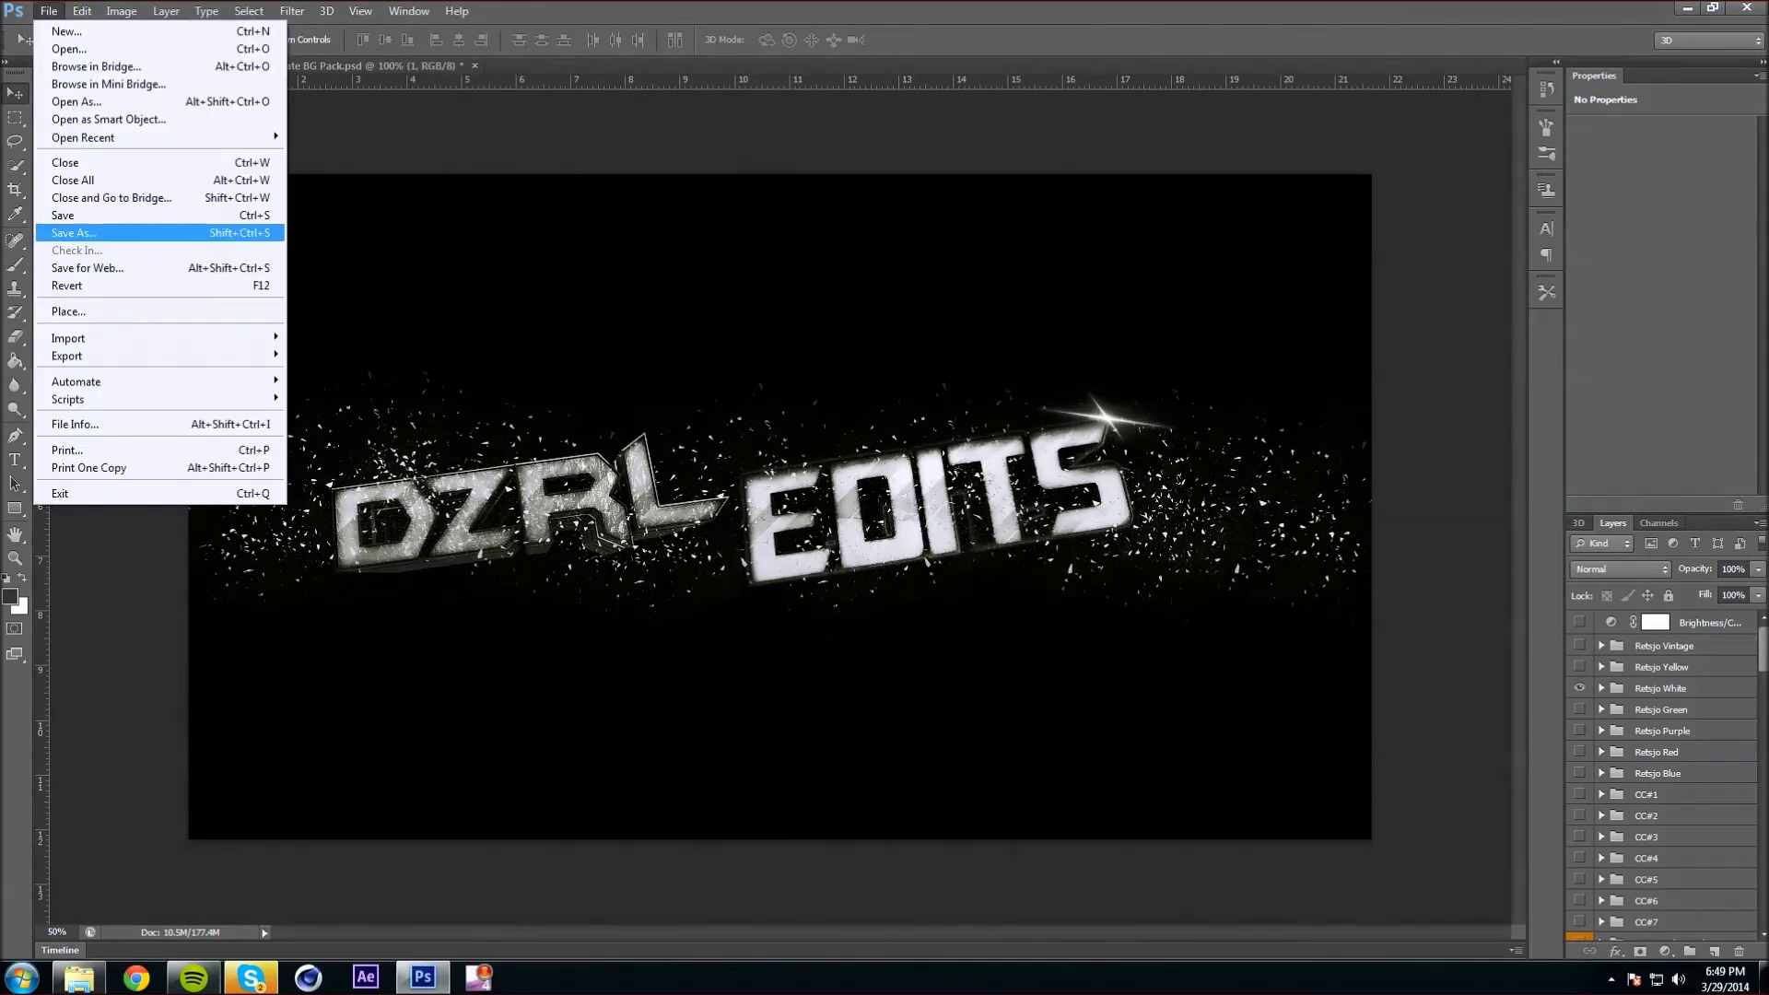
{"action": "left_click", "coordinate": [87, 237]}
{"action": "left_click", "coordinate": [929, 540]}
{"action": "left_click", "coordinate": [885, 684]}
{"action": "type", "text": "Bann"}
{"action": "key", "text": "Return"}
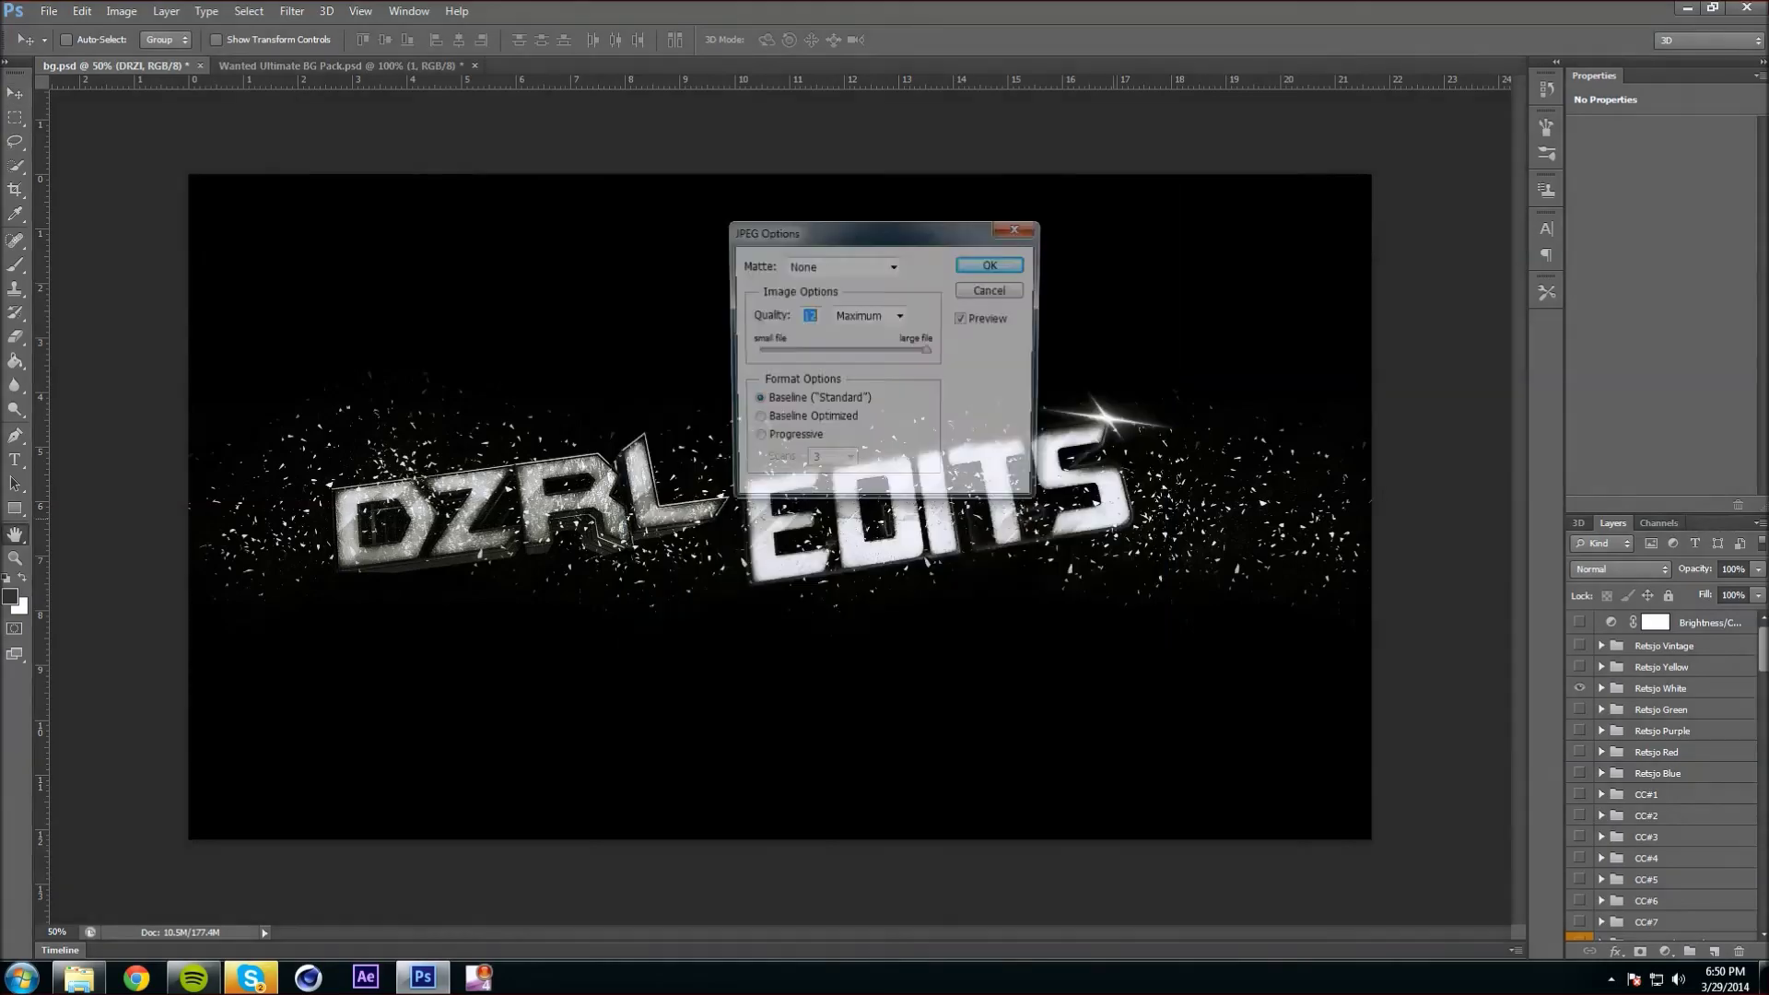